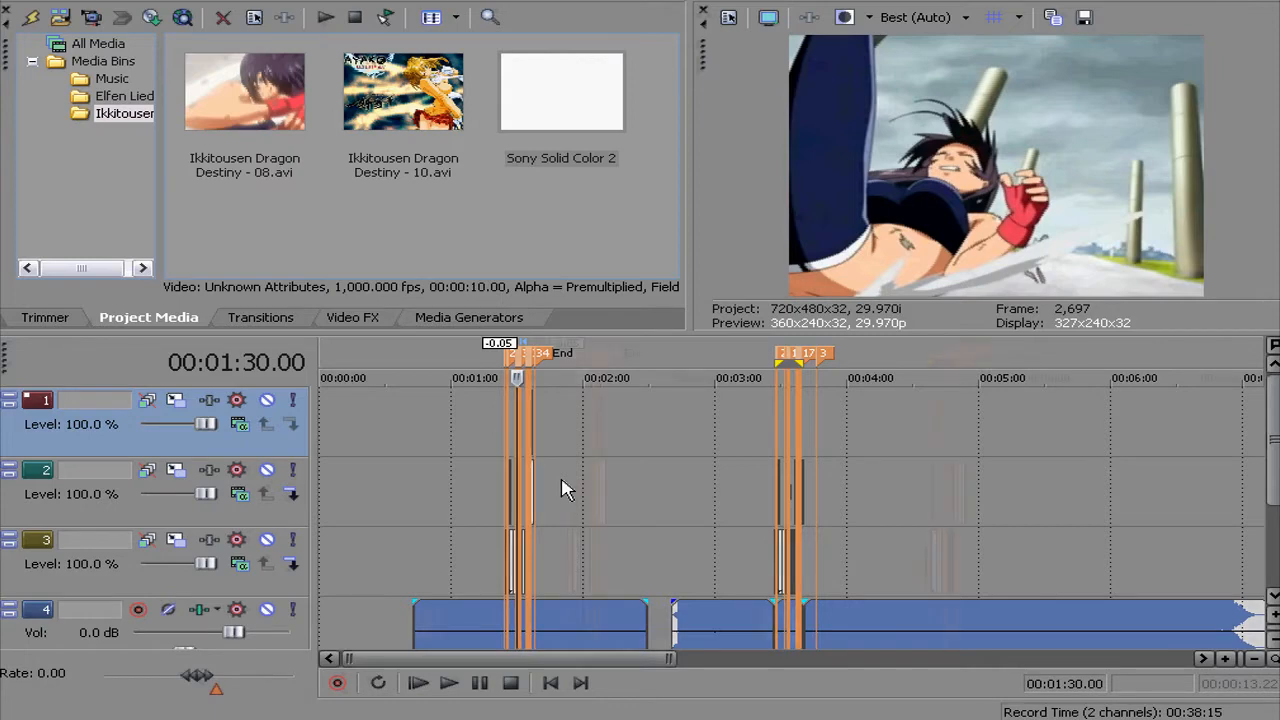
Examine the two edited clip sequences around 1:30 and 3:33 on the timeline
{"action": "scroll", "coordinate": [788, 500], "scroll_direction": "up", "scroll_amount": 2}
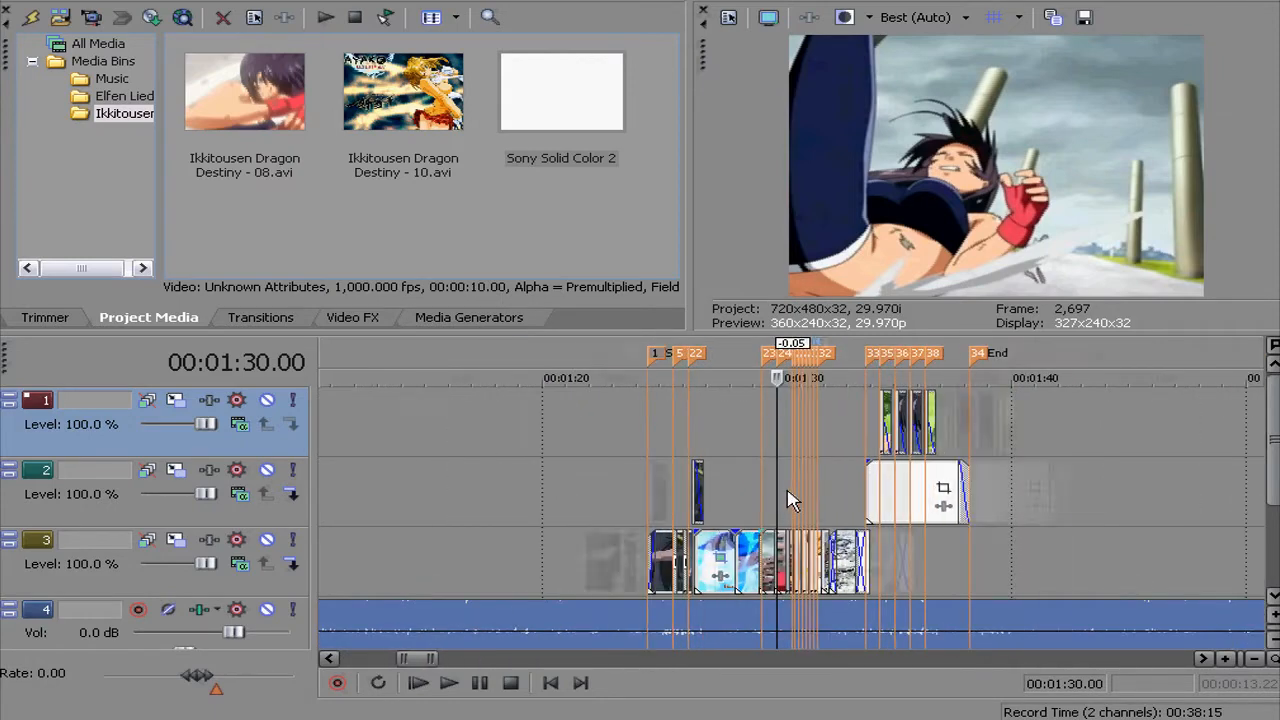
{"action": "scroll", "coordinate": [788, 500], "scroll_direction": "up", "scroll_amount": 3}
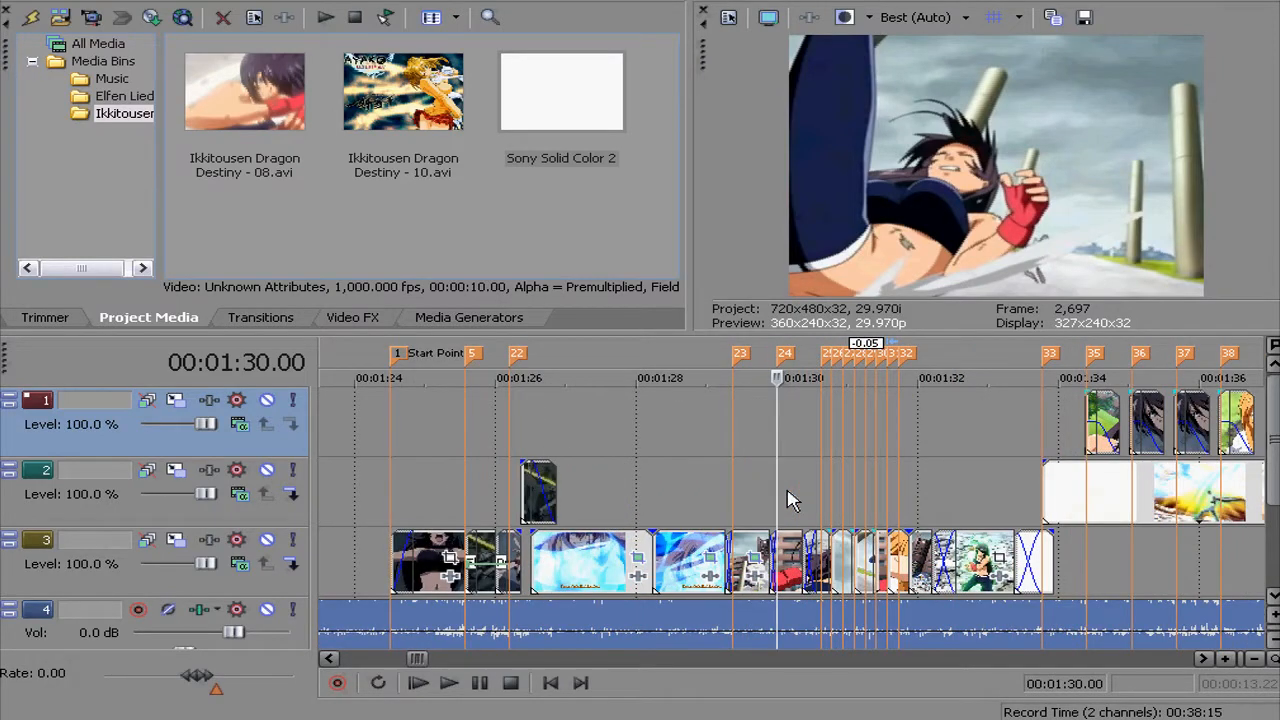
{"action": "scroll", "coordinate": [788, 500], "scroll_direction": "down", "scroll_amount": 8}
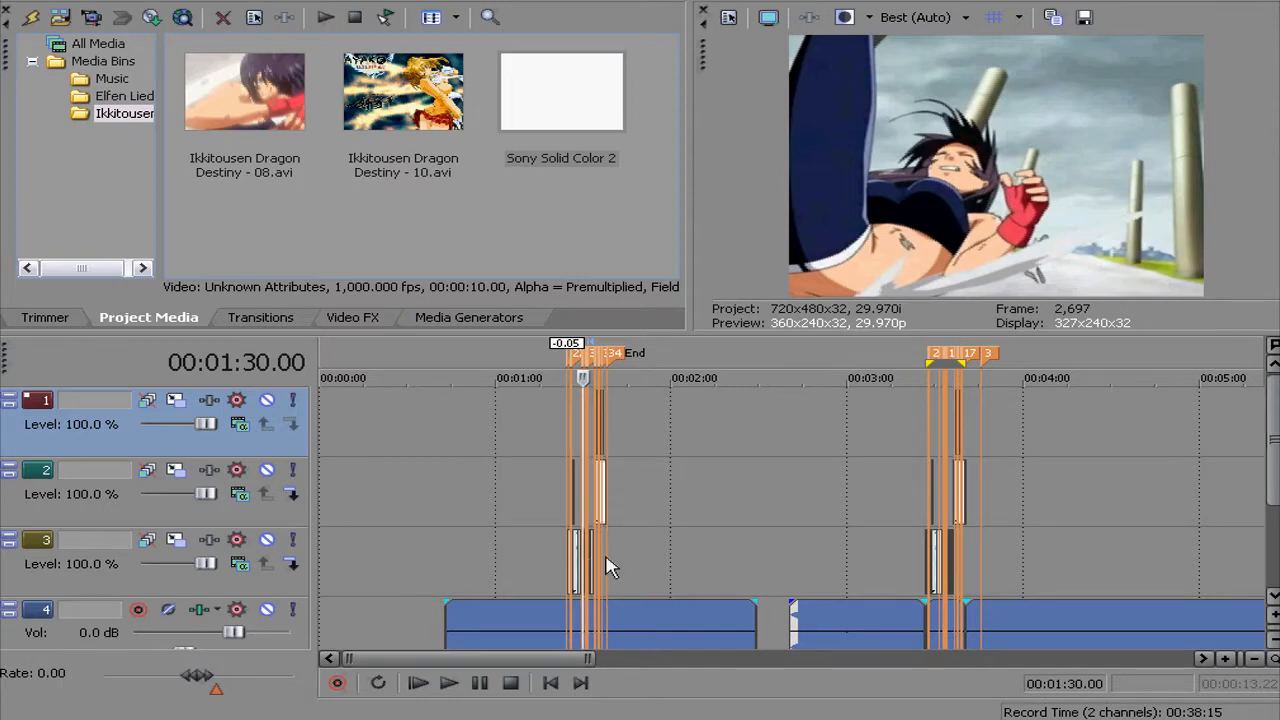
{"action": "left_click", "coordinate": [946, 480]}
{"action": "scroll", "coordinate": [946, 480], "scroll_direction": "up", "scroll_amount": 3}
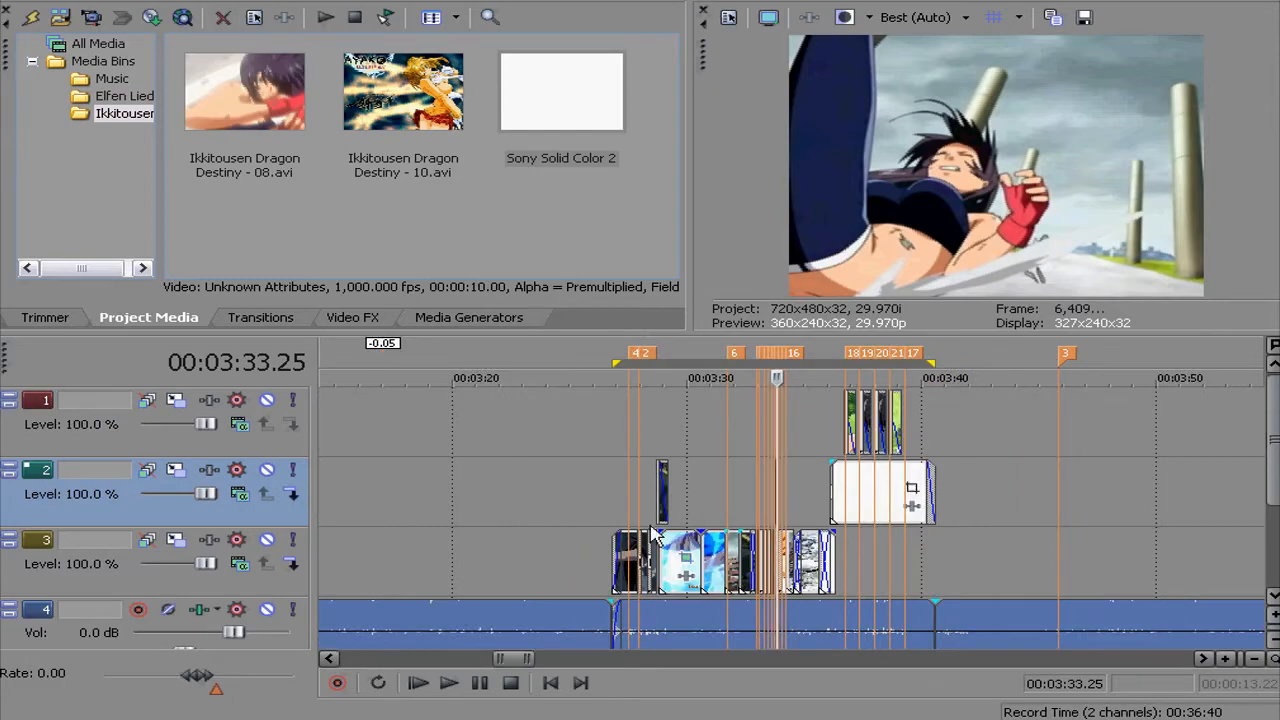
{"action": "scroll", "coordinate": [443, 500], "scroll_direction": "down", "scroll_amount": 5}
{"action": "left_click", "coordinate": [435, 475]}
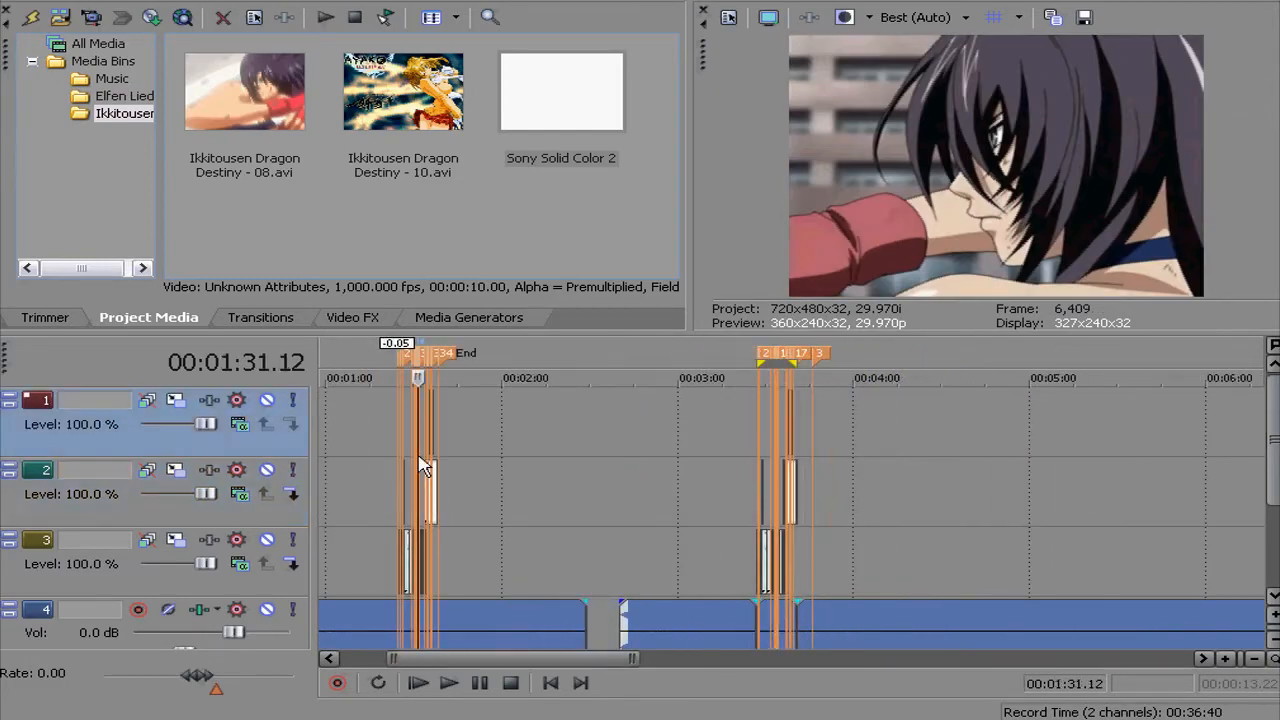
{"action": "scroll", "coordinate": [422, 466], "scroll_direction": "up", "scroll_amount": 5}
{"action": "scroll", "coordinate": [697, 494], "scroll_direction": "down", "scroll_amount": 2}
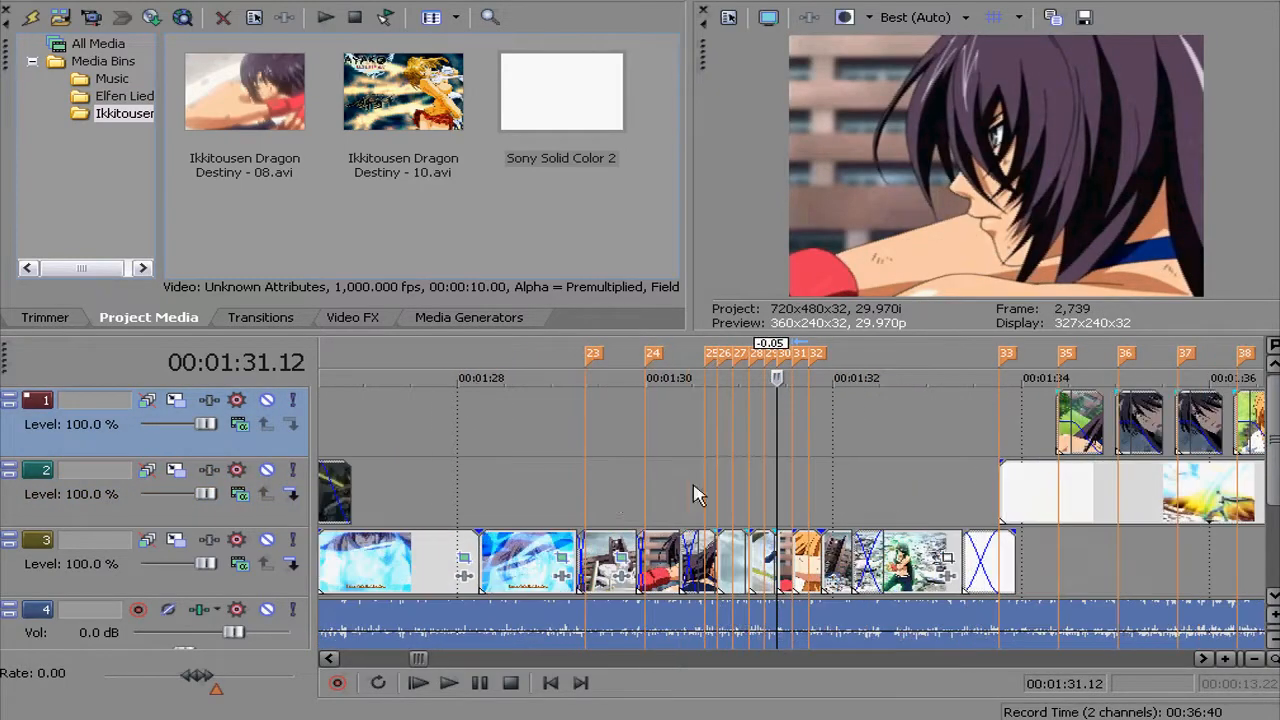
Scrub through the blue-tinted clip on track 3 around 1:27 to inspect its motion and subtitle
{"action": "left_click", "coordinate": [587, 478]}
{"action": "left_click", "coordinate": [489, 475]}
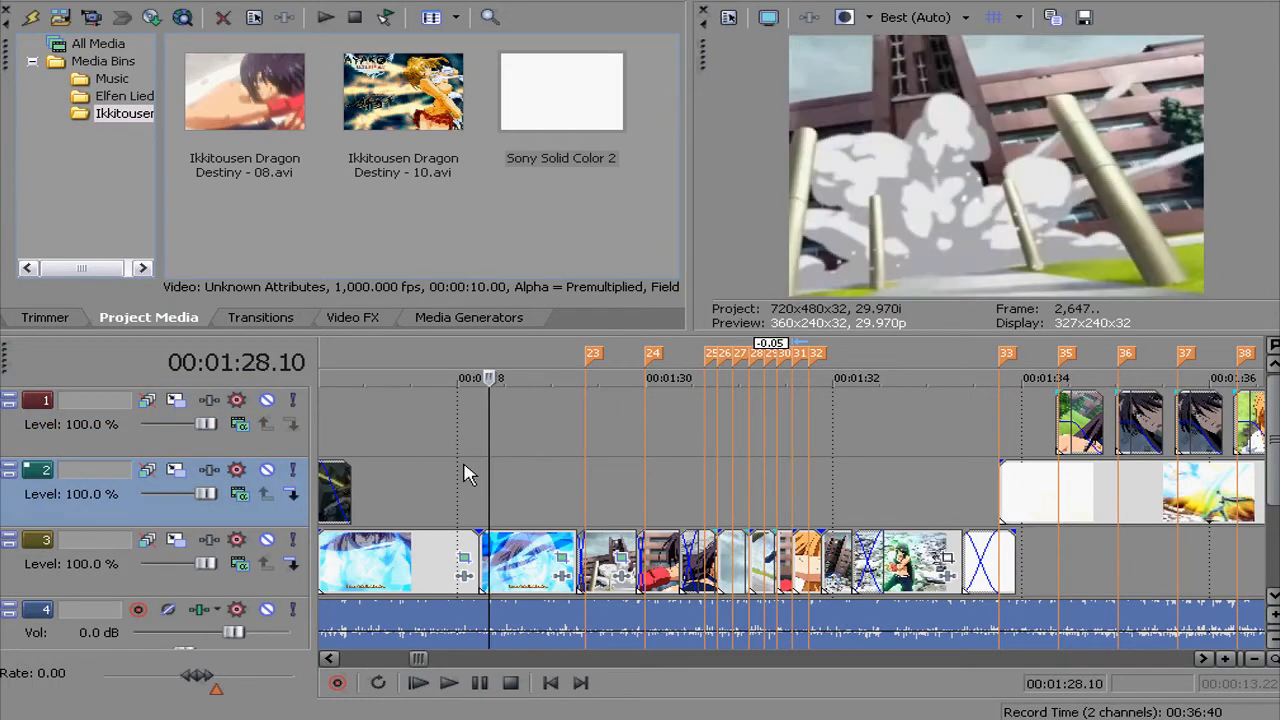
{"action": "left_click", "coordinate": [410, 478]}
{"action": "left_click", "coordinate": [377, 486]}
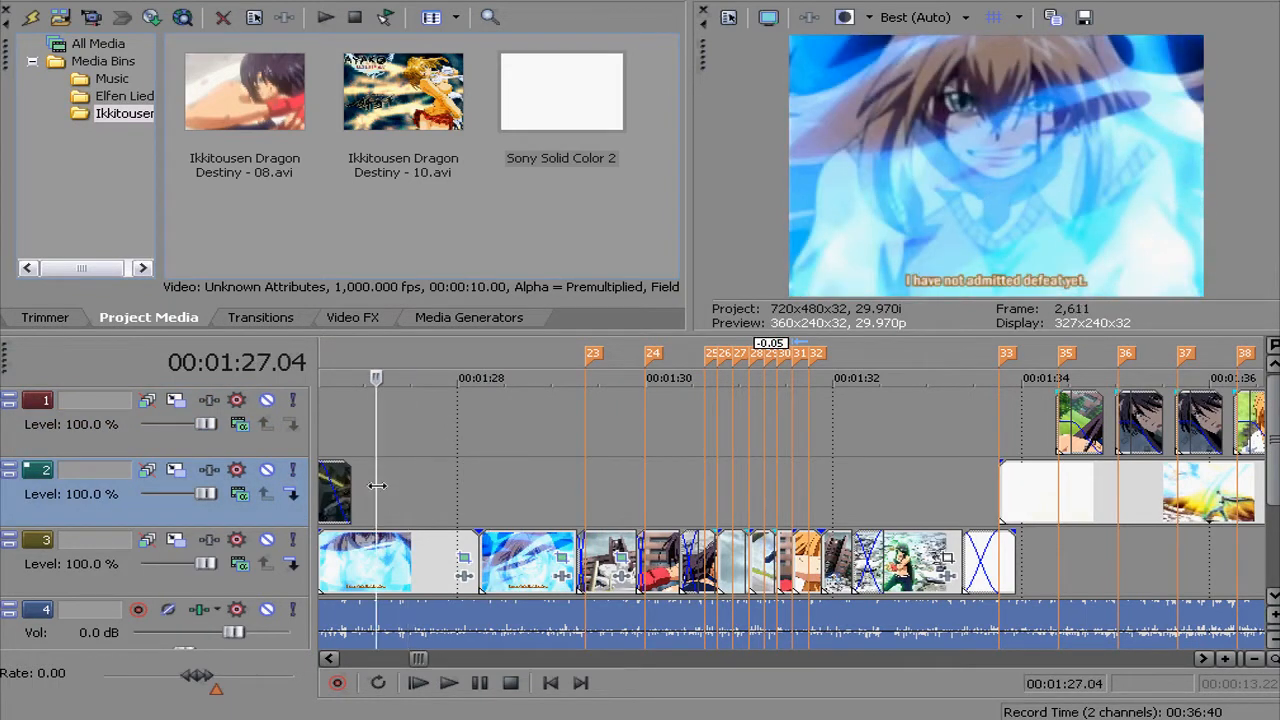
{"action": "left_click", "coordinate": [401, 487]}
{"action": "left_click", "coordinate": [423, 488]}
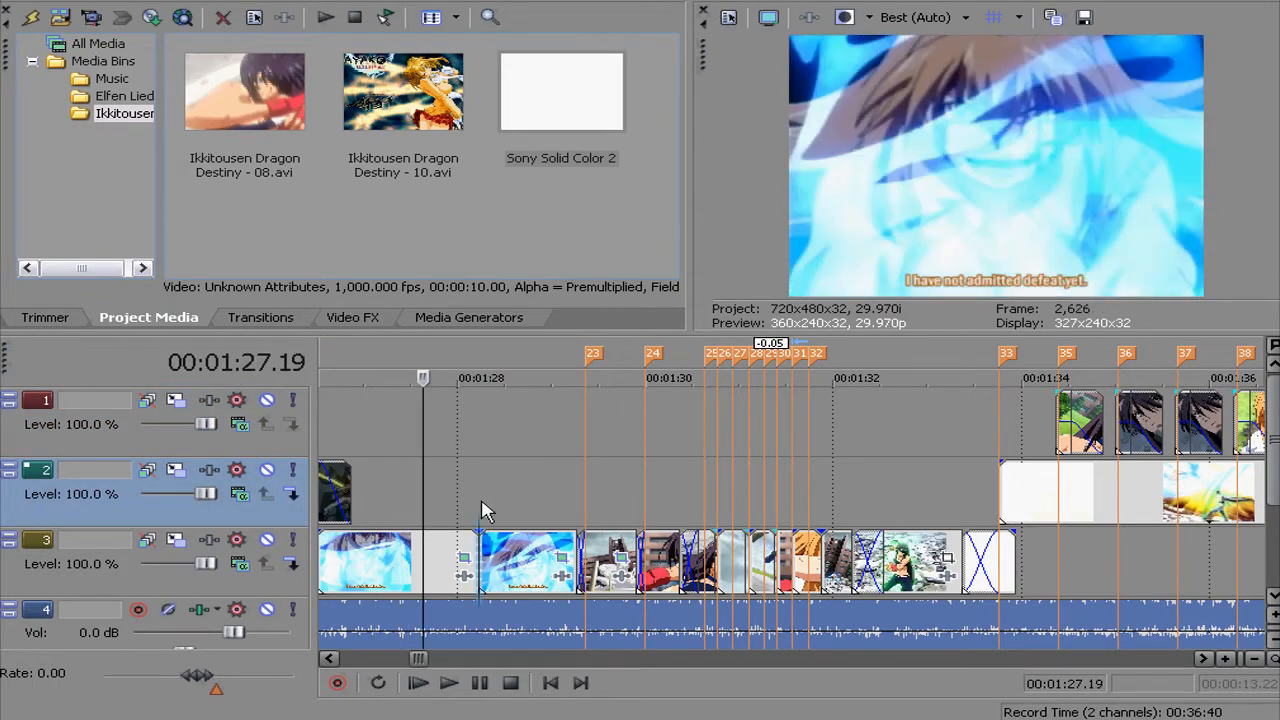
{"action": "left_click", "coordinate": [479, 502]}
{"action": "left_click", "coordinate": [383, 510]}
{"action": "left_click", "coordinate": [395, 510]}
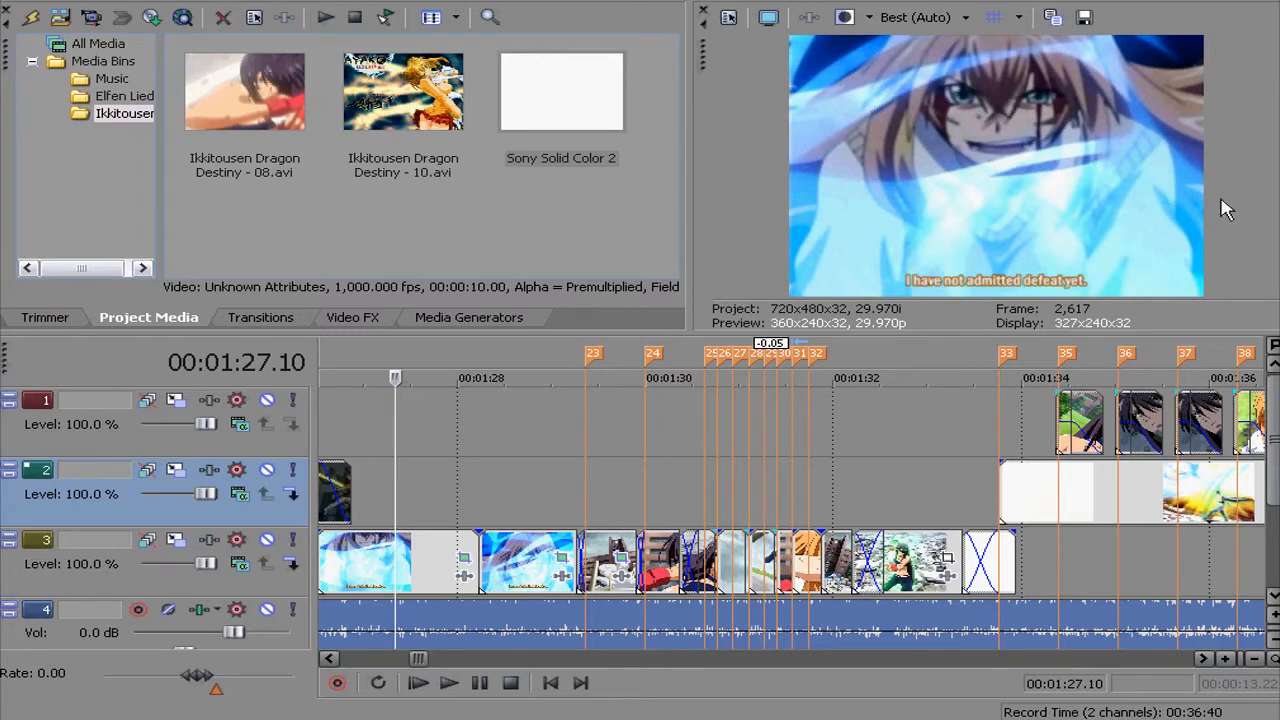
Open Event Pan/Crop for the blue-tinted clip at 1:27 and add a position keyframe at 00:00:00.29
{"action": "left_click", "coordinate": [464, 561]}
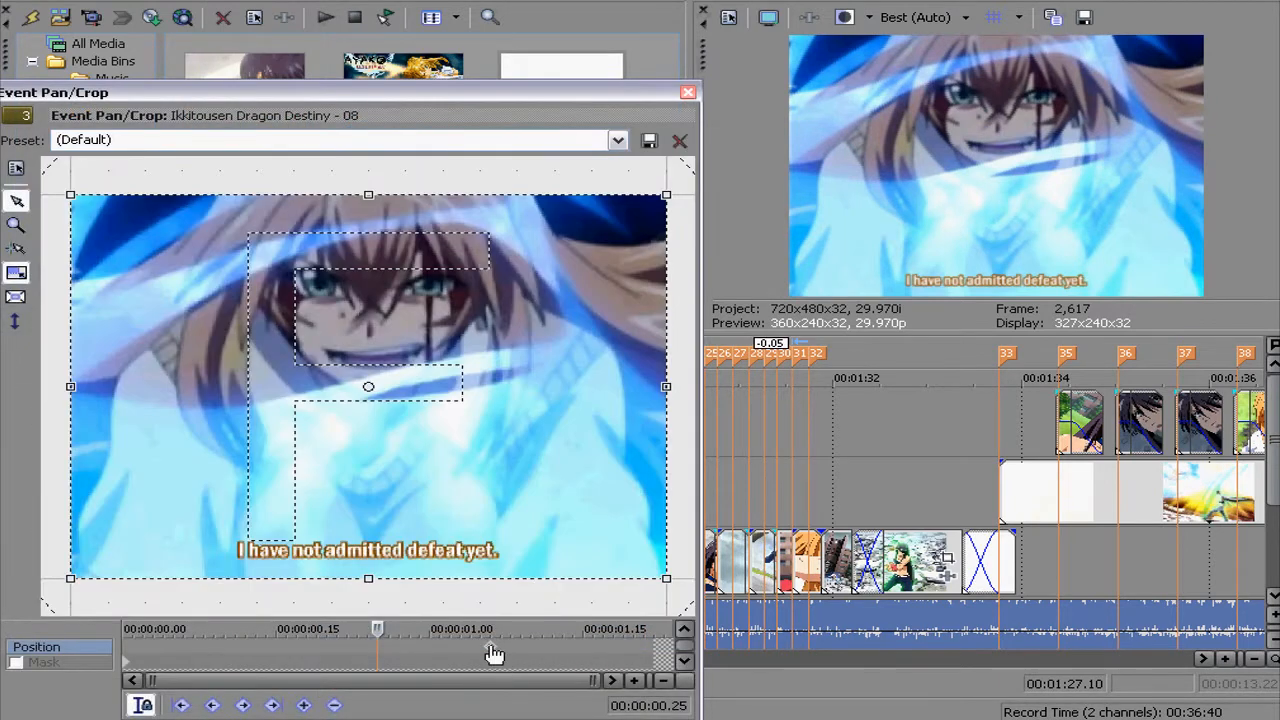
{"action": "double_click", "coordinate": [419, 646]}
{"action": "left_click", "coordinate": [419, 646]}
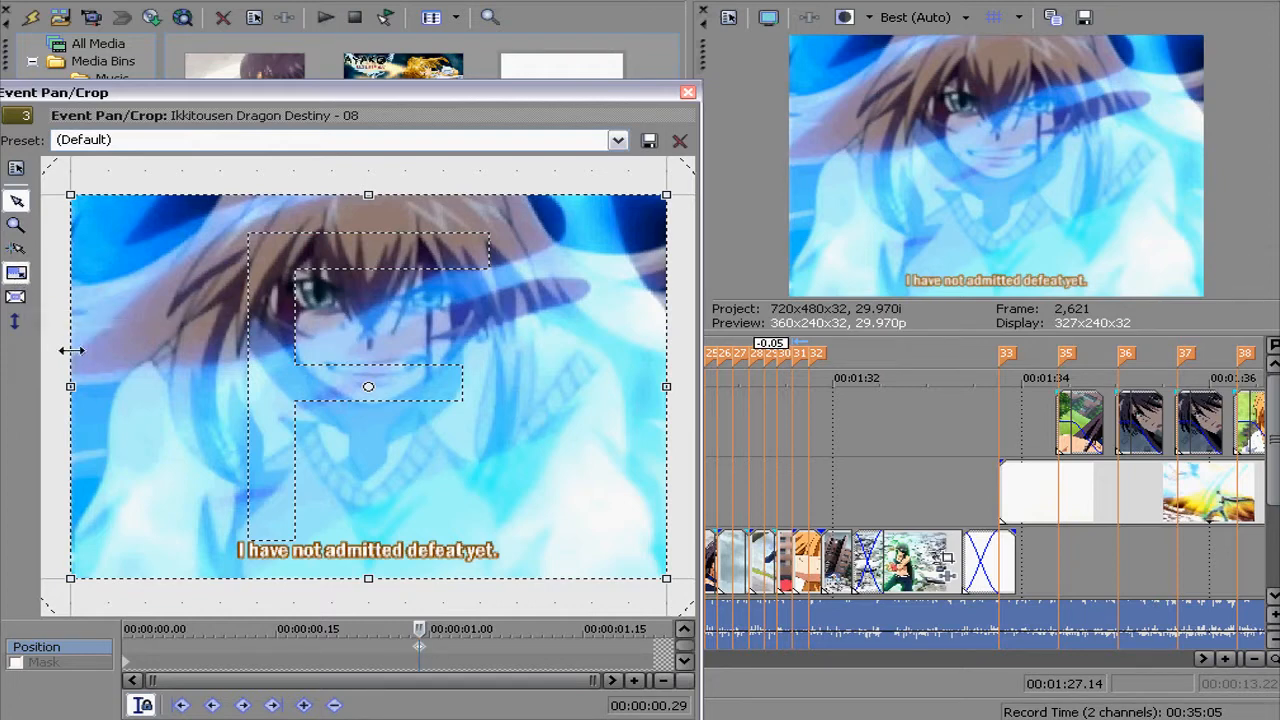
Try cropping the blue-tinted clip's frame inward from both sides, and restore the full frame
{"action": "left_click_drag", "start_coordinate": [70, 350], "coordinate": [145, 350]}
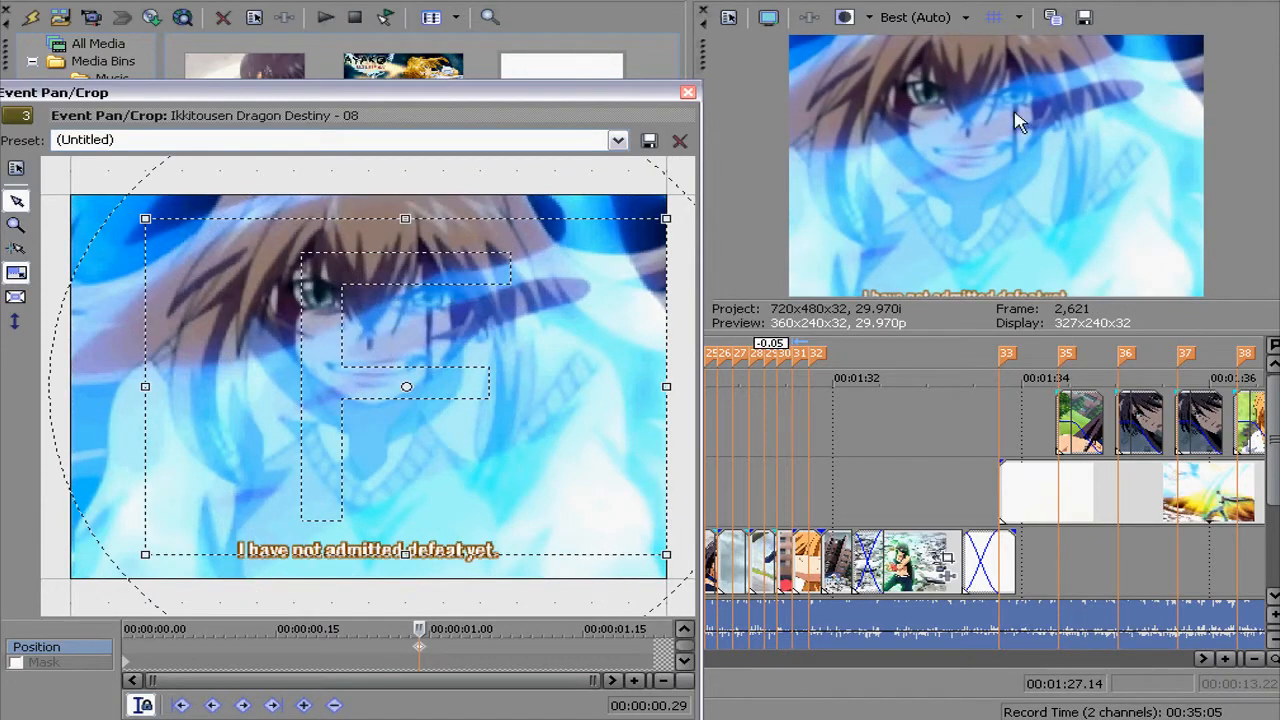
{"action": "left_click_drag", "start_coordinate": [666, 366], "coordinate": [461, 372]}
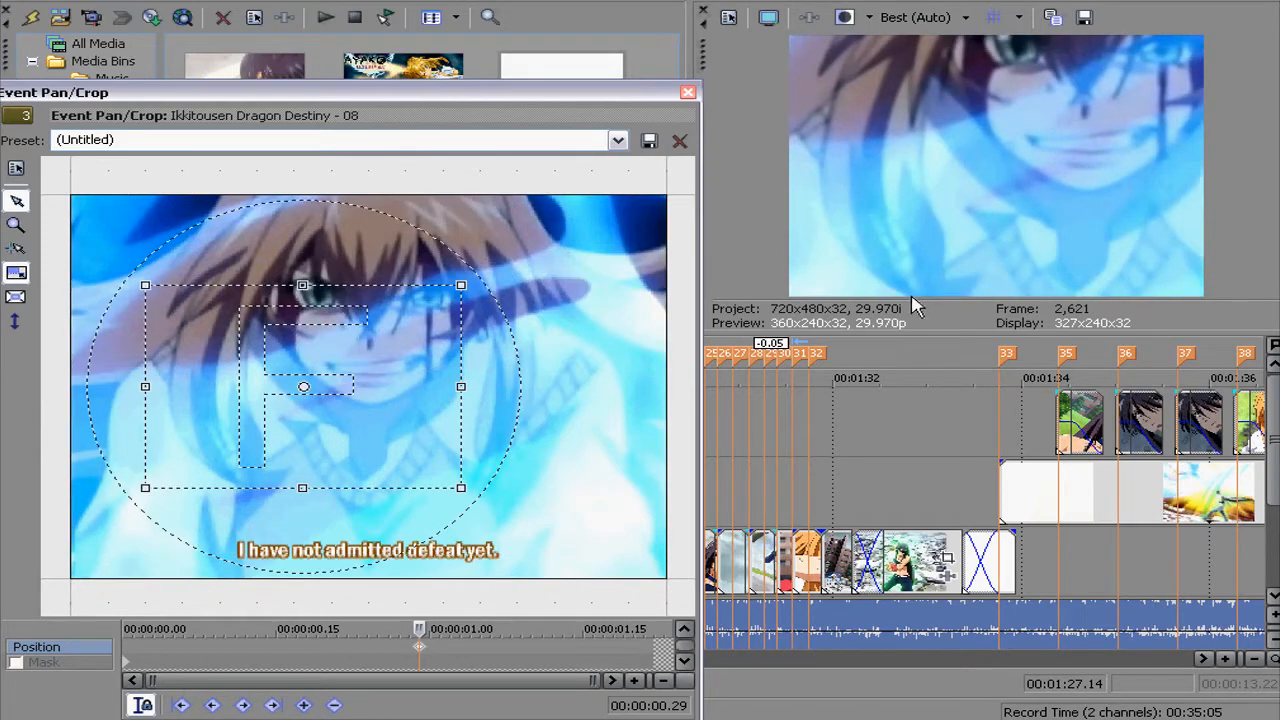
{"action": "right_click", "coordinate": [243, 400]}
{"action": "left_click", "coordinate": [290, 420]}
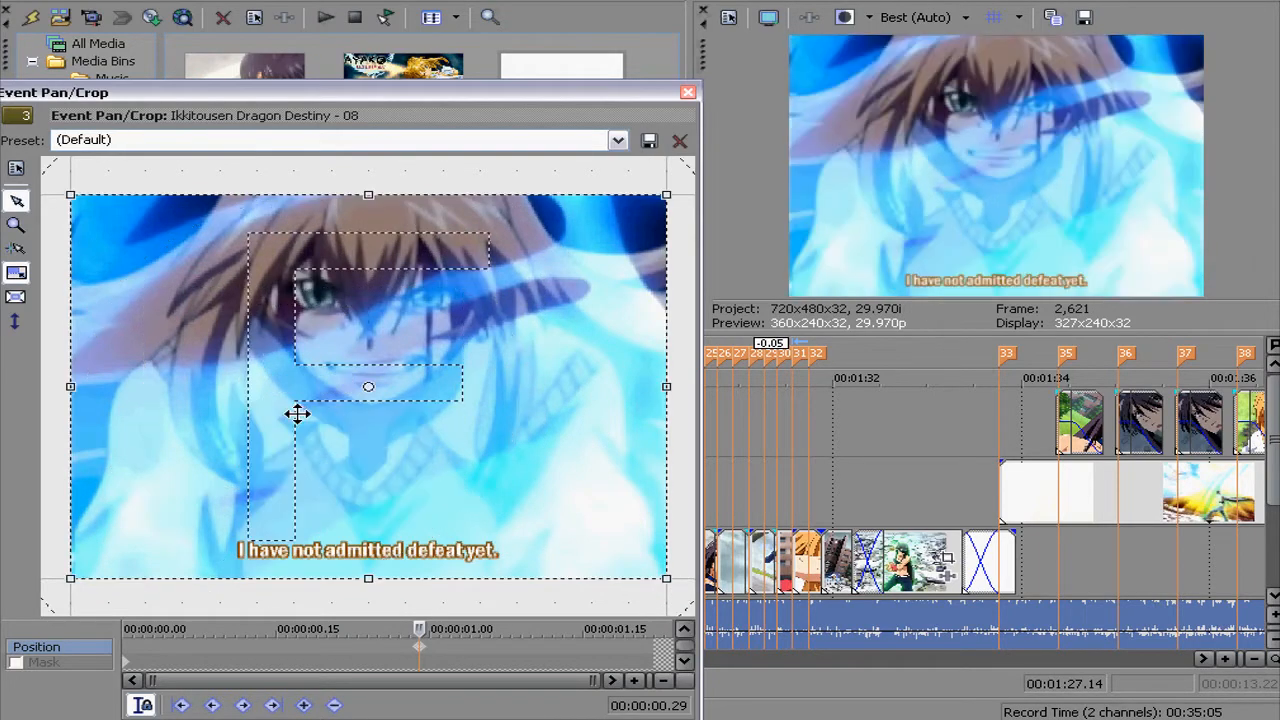
Crop the blue-tinted clip's frame from its lower edge to exclude the subtitle, and close Event Pan/Crop
{"action": "left_click_drag", "start_coordinate": [370, 583], "coordinate": [370, 541]}
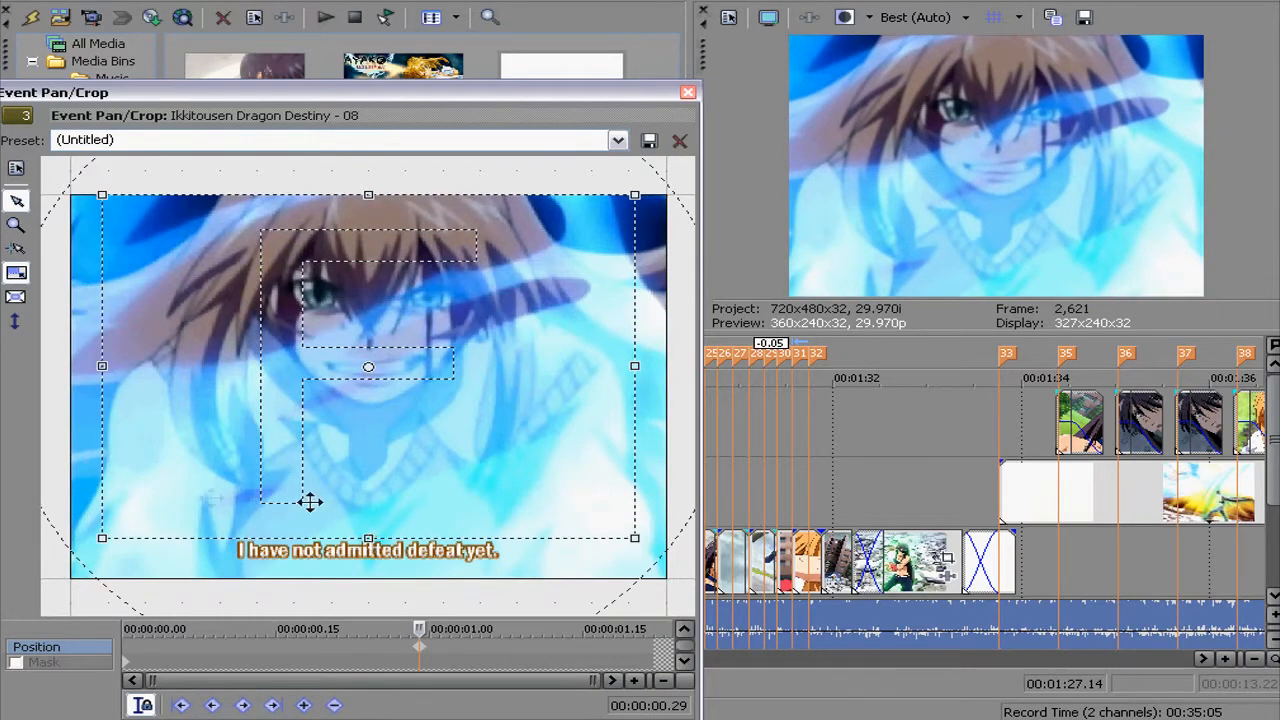
{"action": "left_click", "coordinate": [687, 92]}
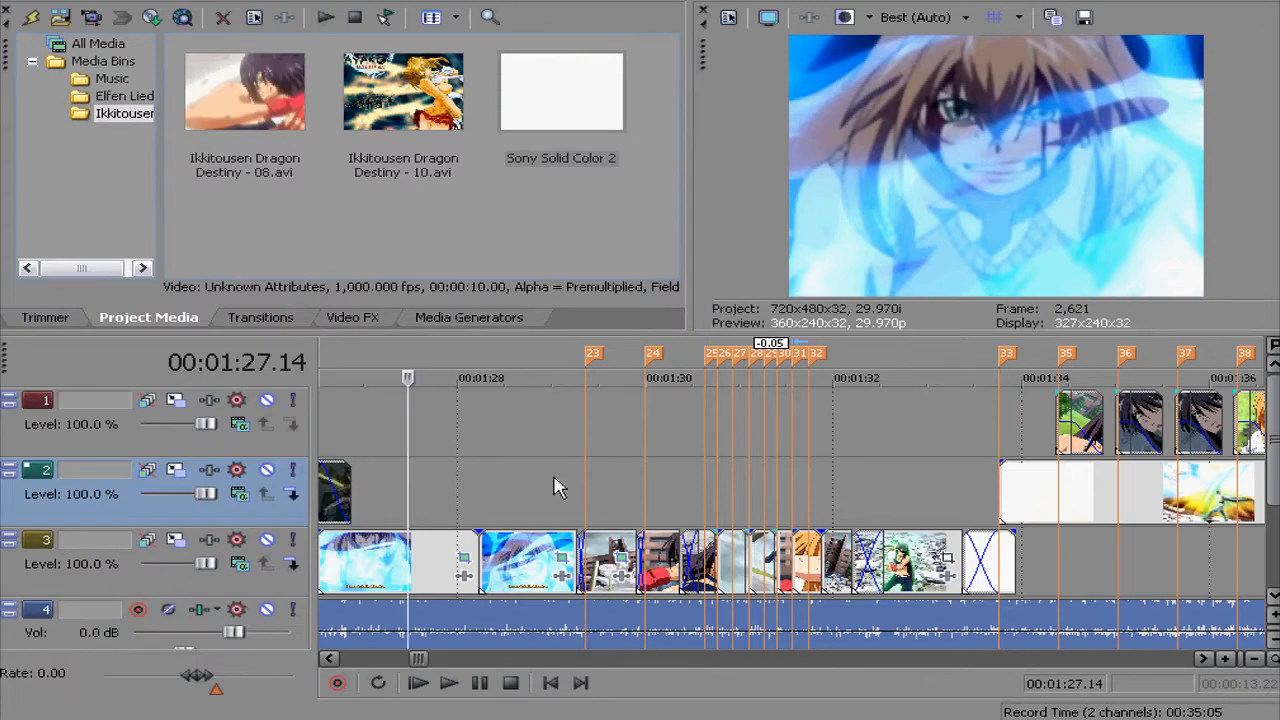
Scrub frame by frame through the explosion clip between markers 23 and 24 to examine its shake motion
{"action": "left_click", "coordinate": [555, 484]}
{"action": "left_click", "coordinate": [604, 500]}
{"action": "scroll", "coordinate": [622, 508], "scroll_direction": "up", "scroll_amount": 2}
{"action": "scroll", "coordinate": [622, 508], "scroll_direction": "up", "scroll_amount": 3}
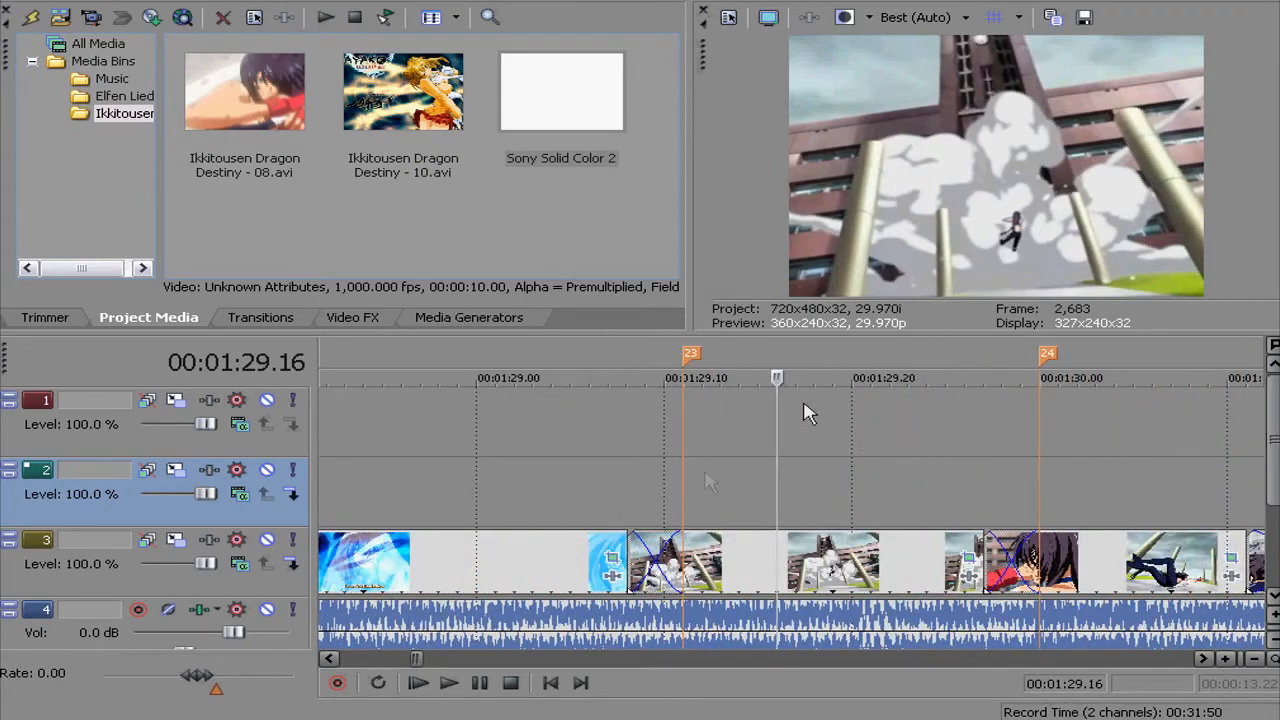
{"action": "left_click", "coordinate": [703, 441]}
{"action": "left_click", "coordinate": [777, 451]}
{"action": "left_click", "coordinate": [833, 451]}
{"action": "left_click", "coordinate": [909, 449]}
{"action": "left_click", "coordinate": [965, 452]}
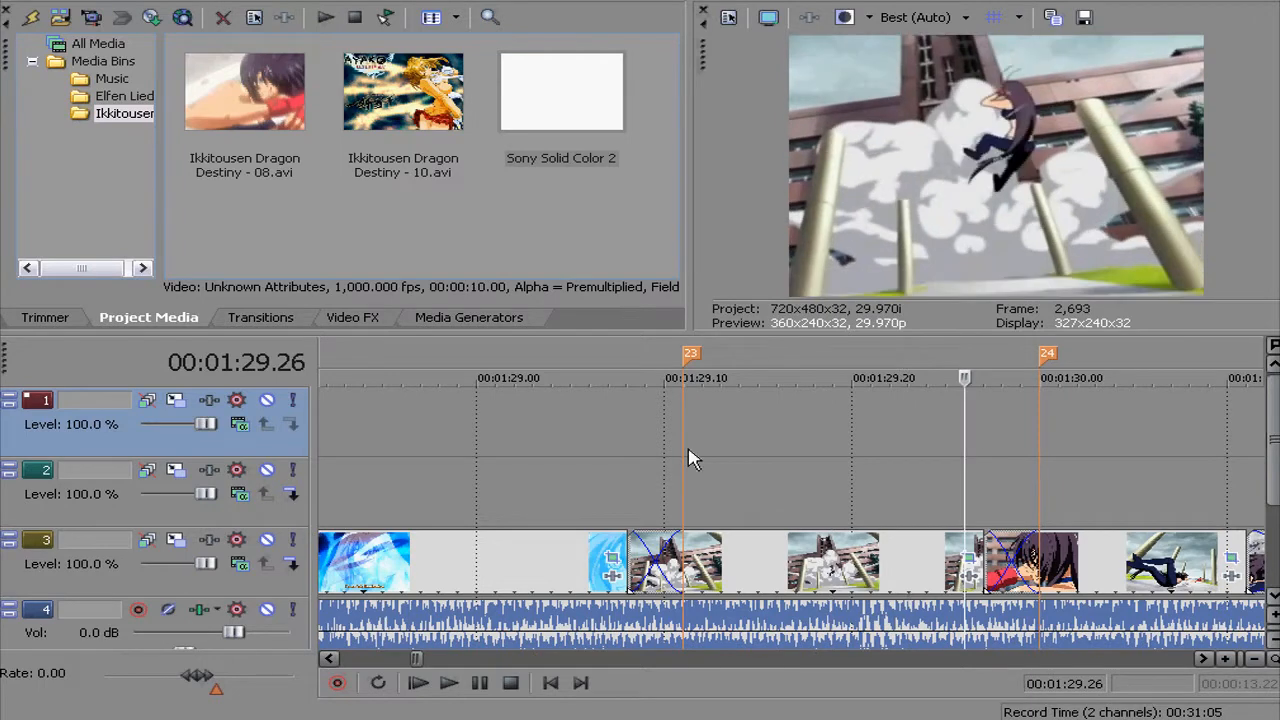
{"action": "left_click", "coordinate": [684, 456]}
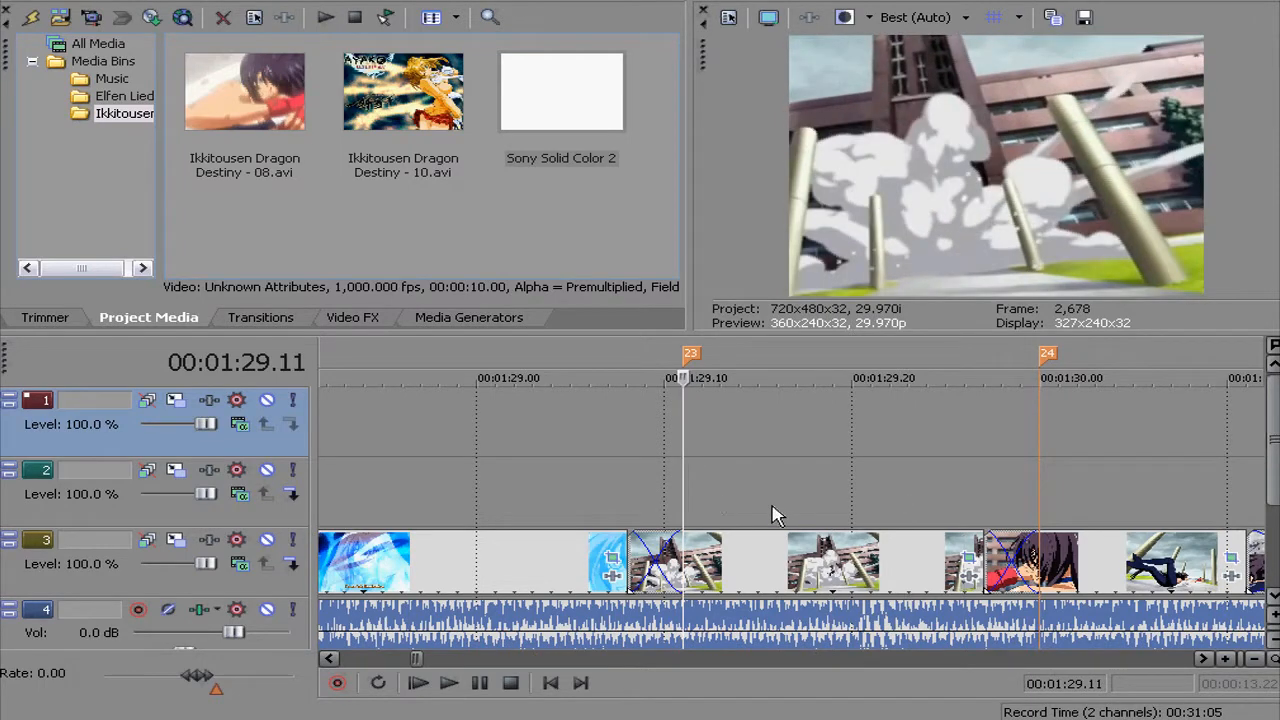
Review the Pan/Crop position keyframes of the explosion clip from first to last
{"action": "left_click", "coordinate": [976, 563]}
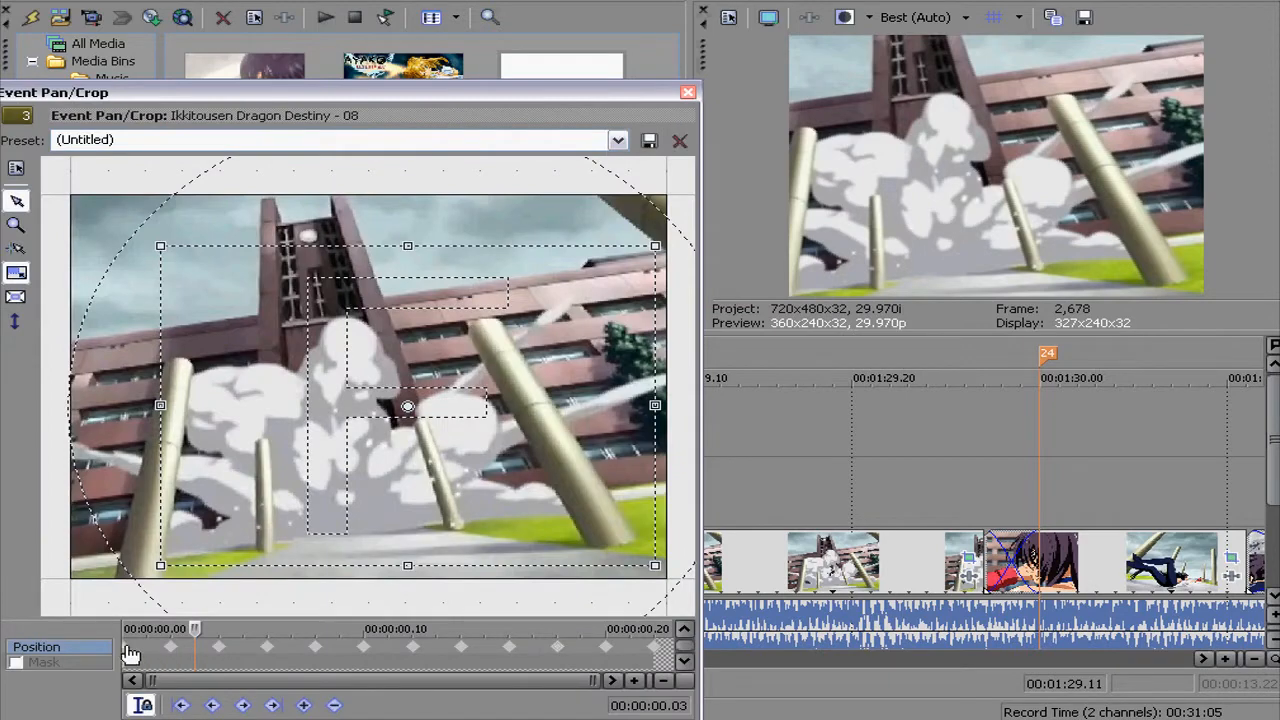
{"action": "left_click", "coordinate": [127, 649]}
{"action": "left_click", "coordinate": [171, 650]}
{"action": "left_click", "coordinate": [220, 651]}
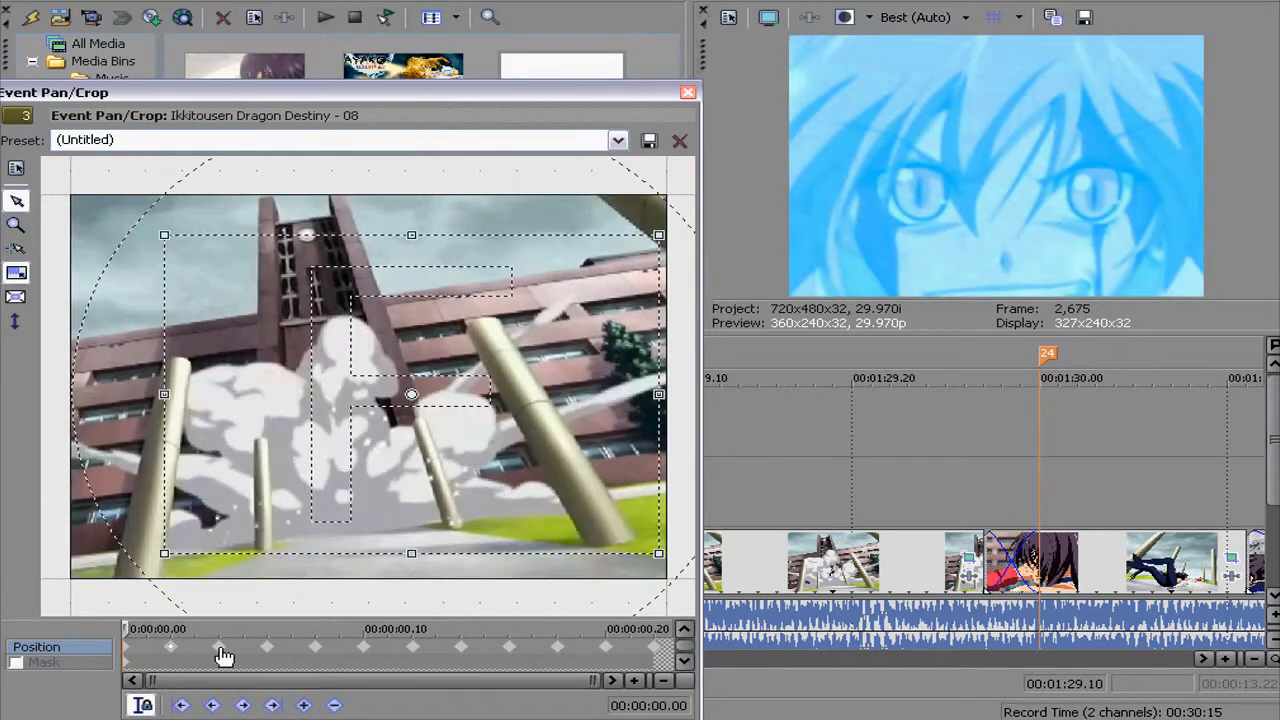
{"action": "left_click", "coordinate": [272, 652]}
{"action": "left_click", "coordinate": [314, 650]}
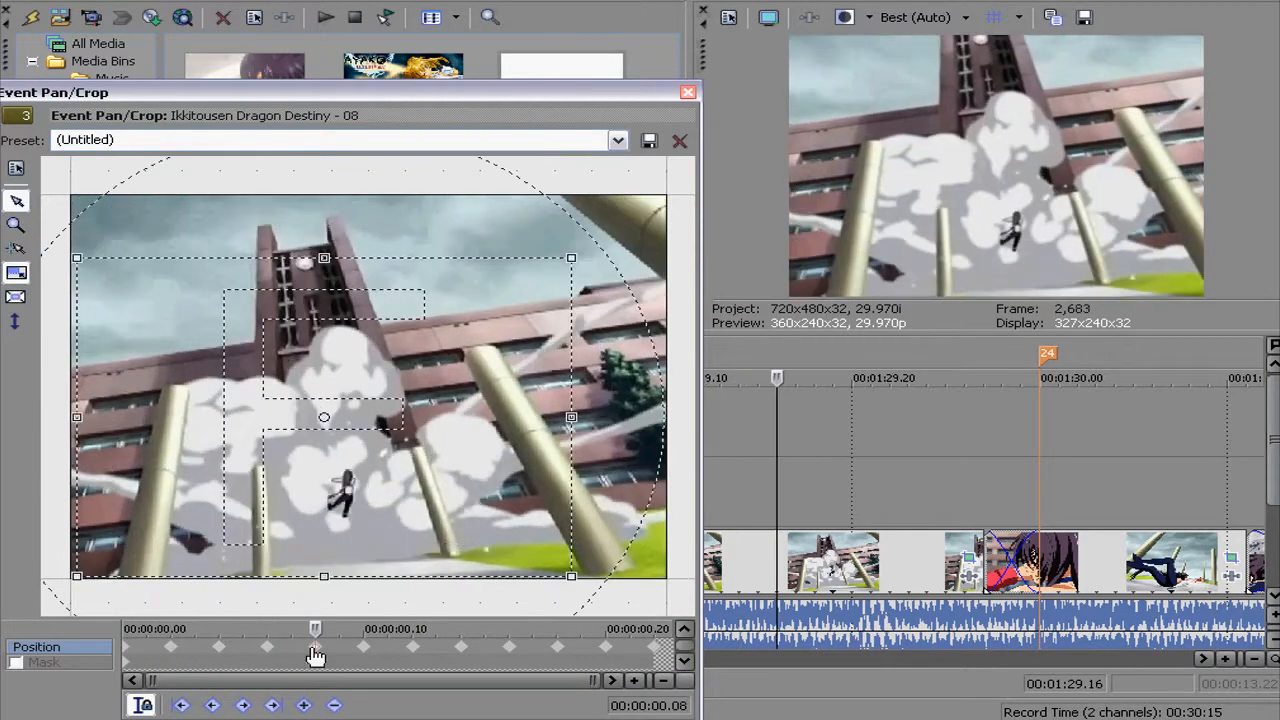
{"action": "left_click", "coordinate": [363, 648]}
{"action": "left_click", "coordinate": [413, 648]}
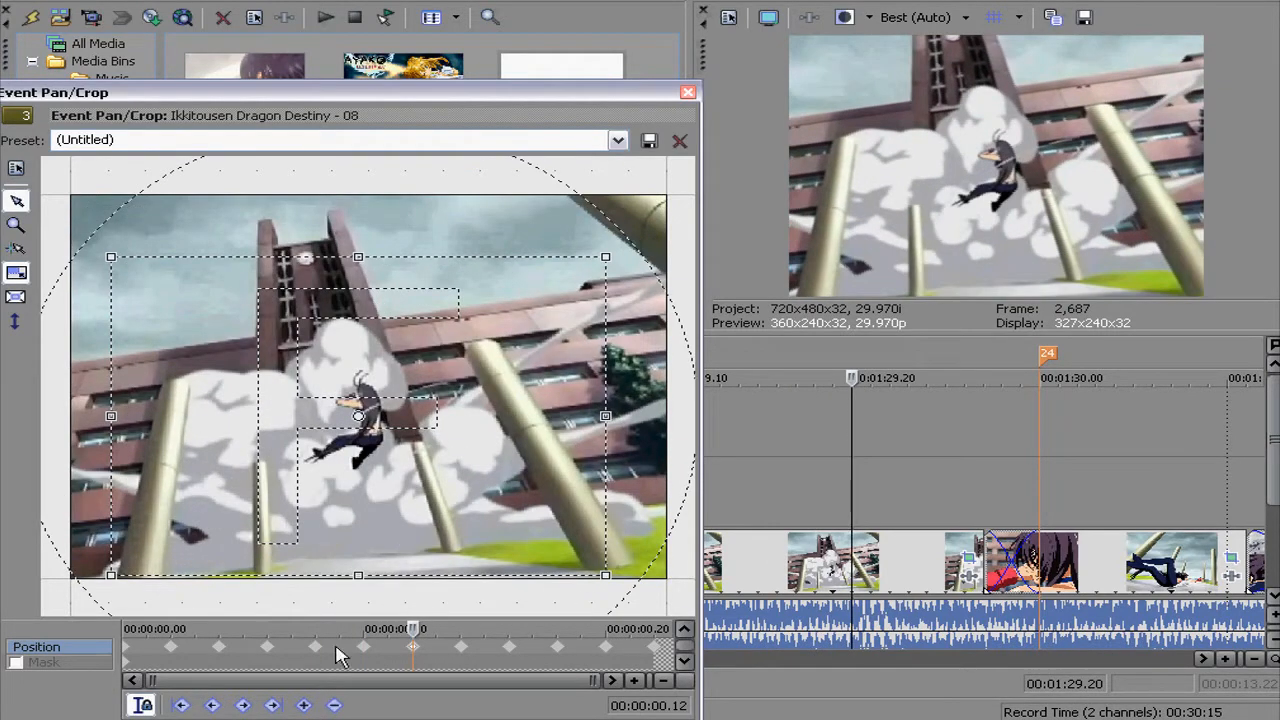
{"action": "left_click", "coordinate": [461, 650]}
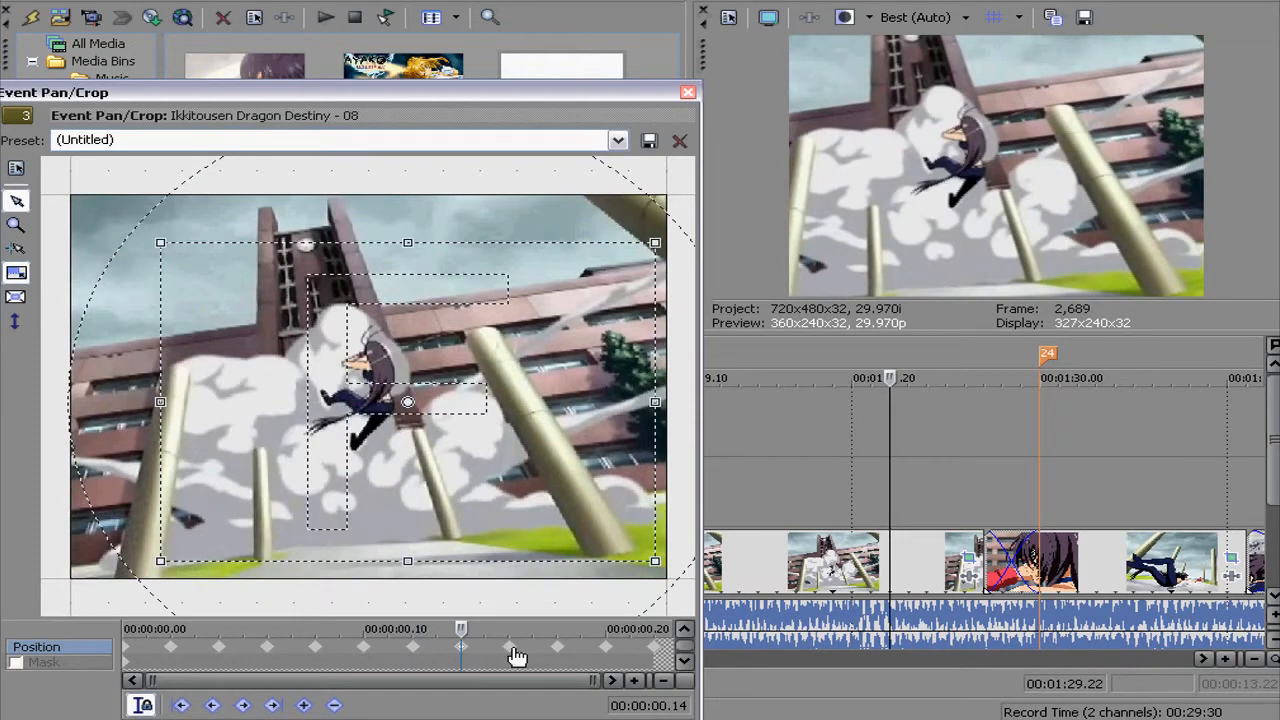
{"action": "left_click", "coordinate": [510, 650]}
{"action": "left_click", "coordinate": [560, 650]}
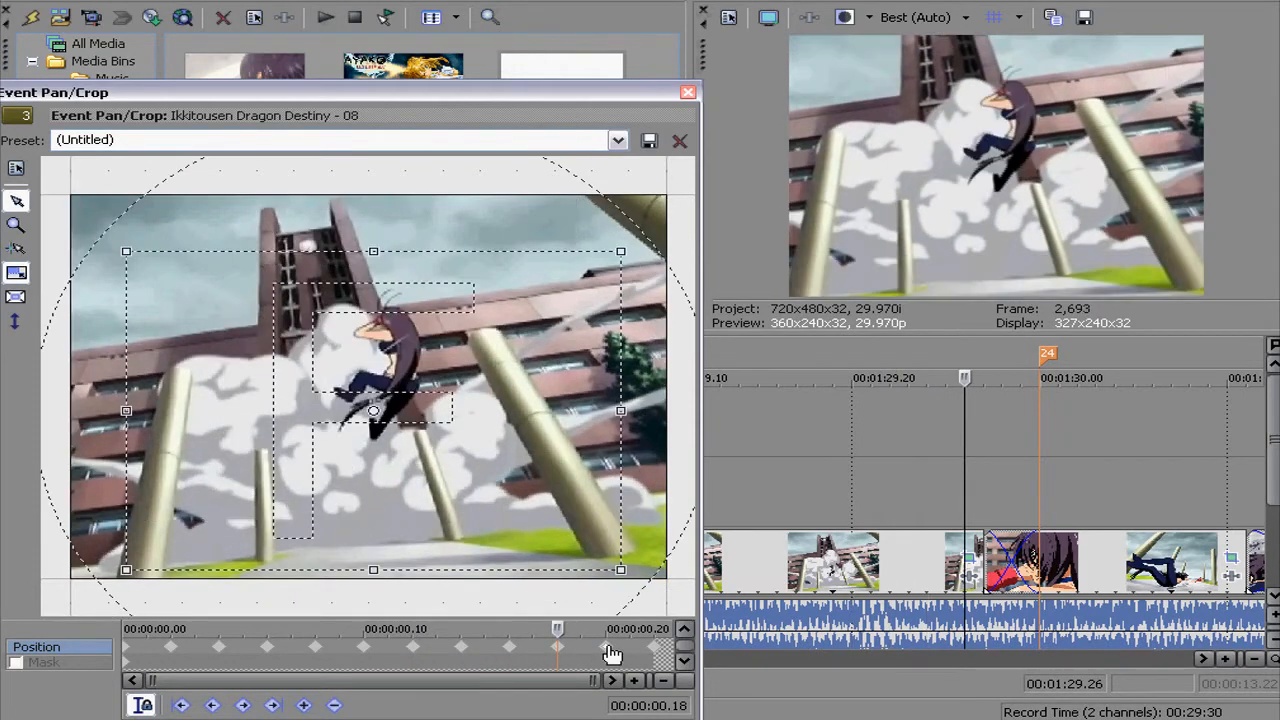
{"action": "left_click", "coordinate": [607, 648]}
{"action": "left_click", "coordinate": [655, 650]}
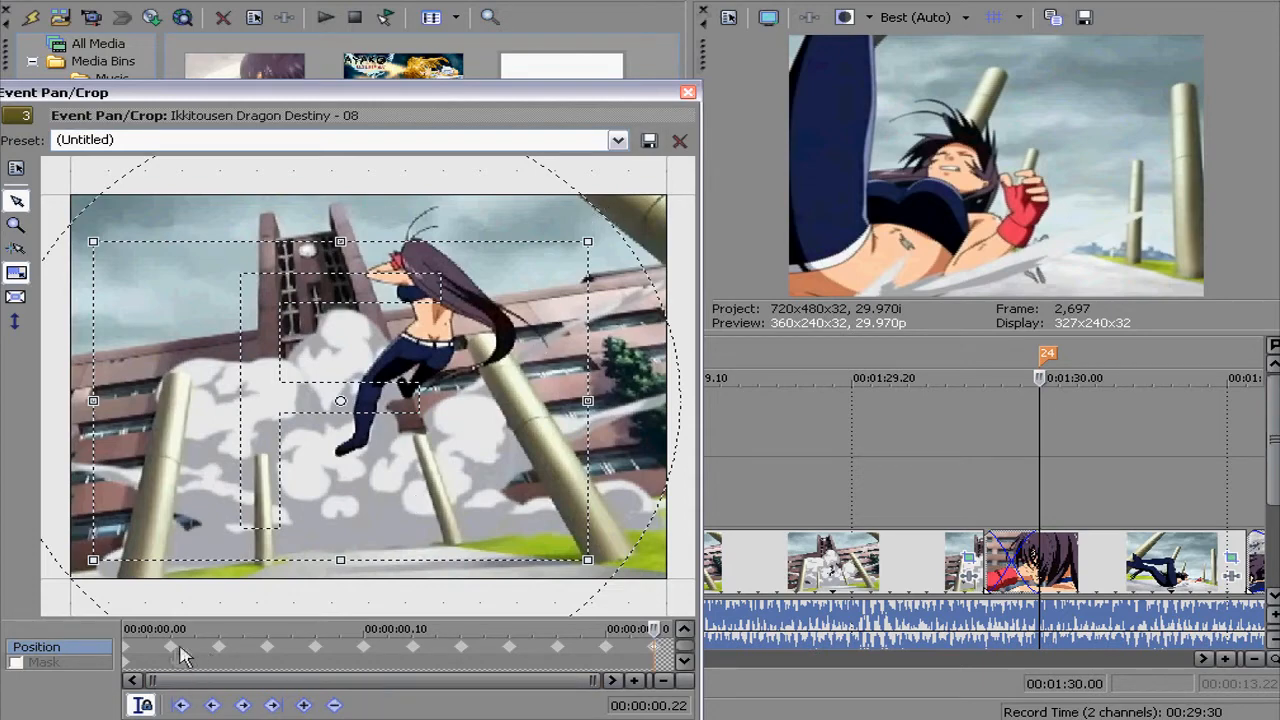
{"action": "left_click", "coordinate": [219, 648]}
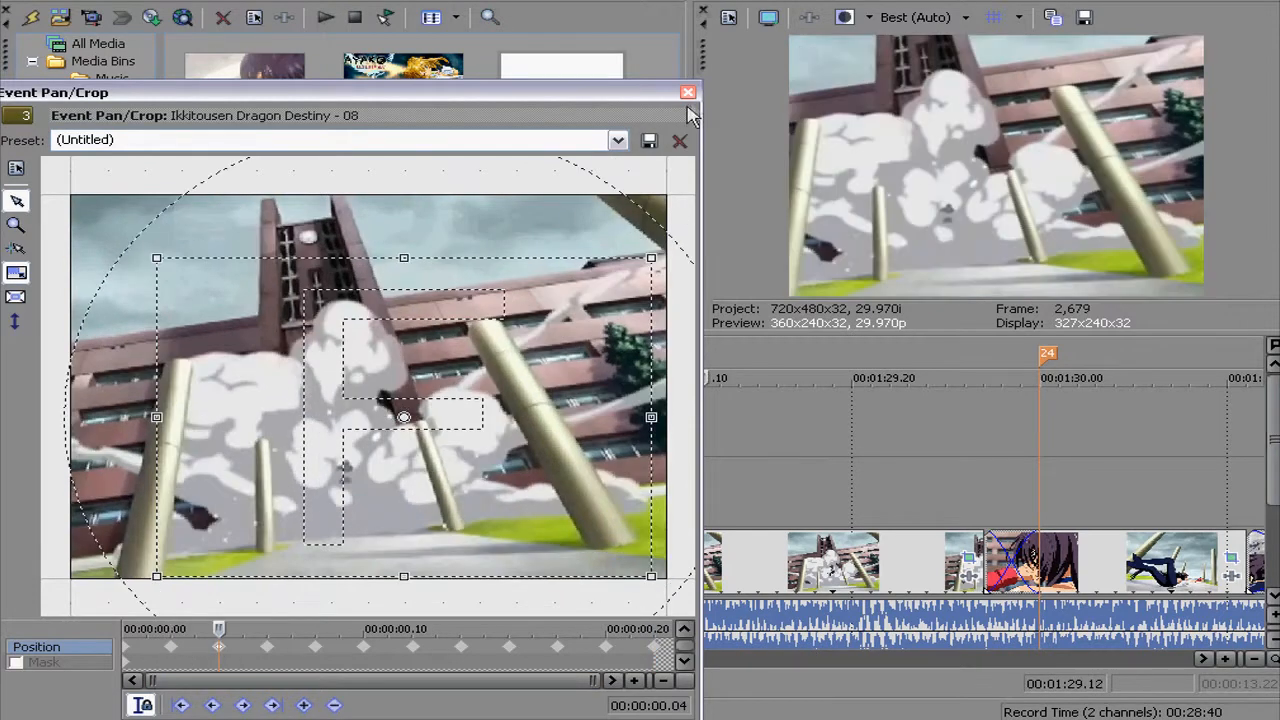
{"action": "left_click", "coordinate": [689, 94]}
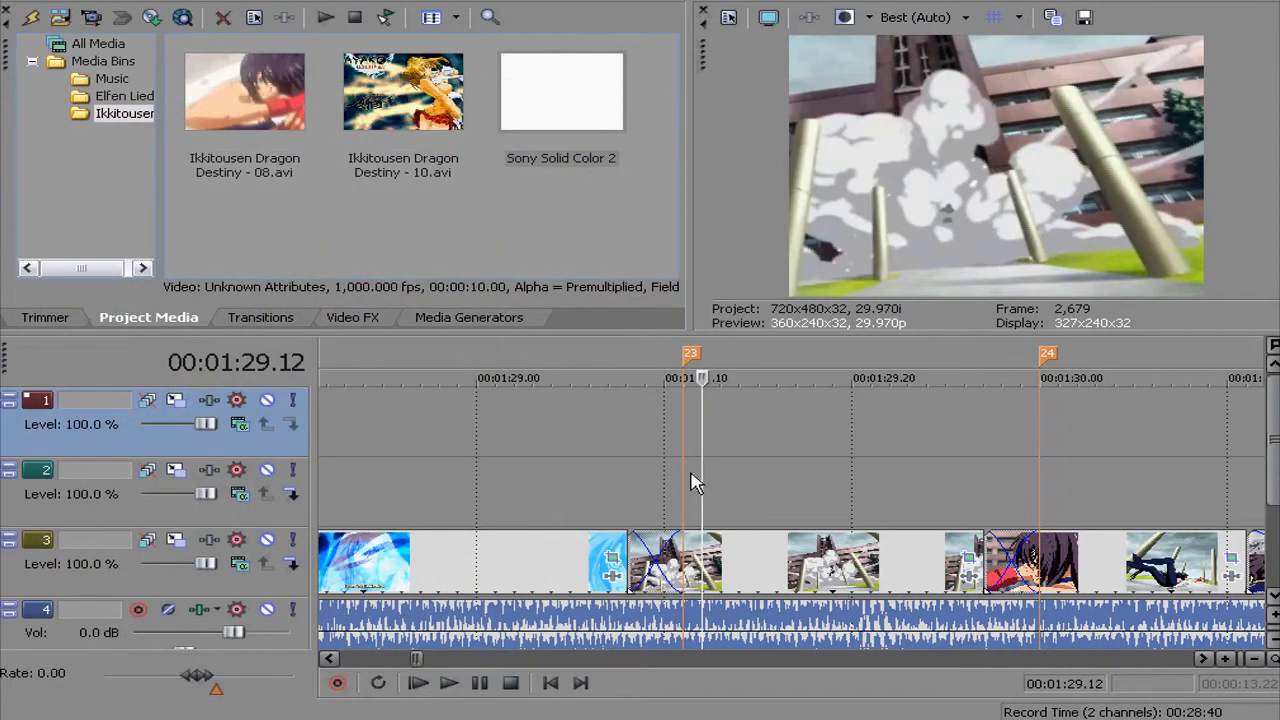
Apply the Cookie Cutter effect with the "Circle, Center" preset to the explosion clip, with the playhead at marker 23
{"action": "left_click", "coordinate": [684, 477]}
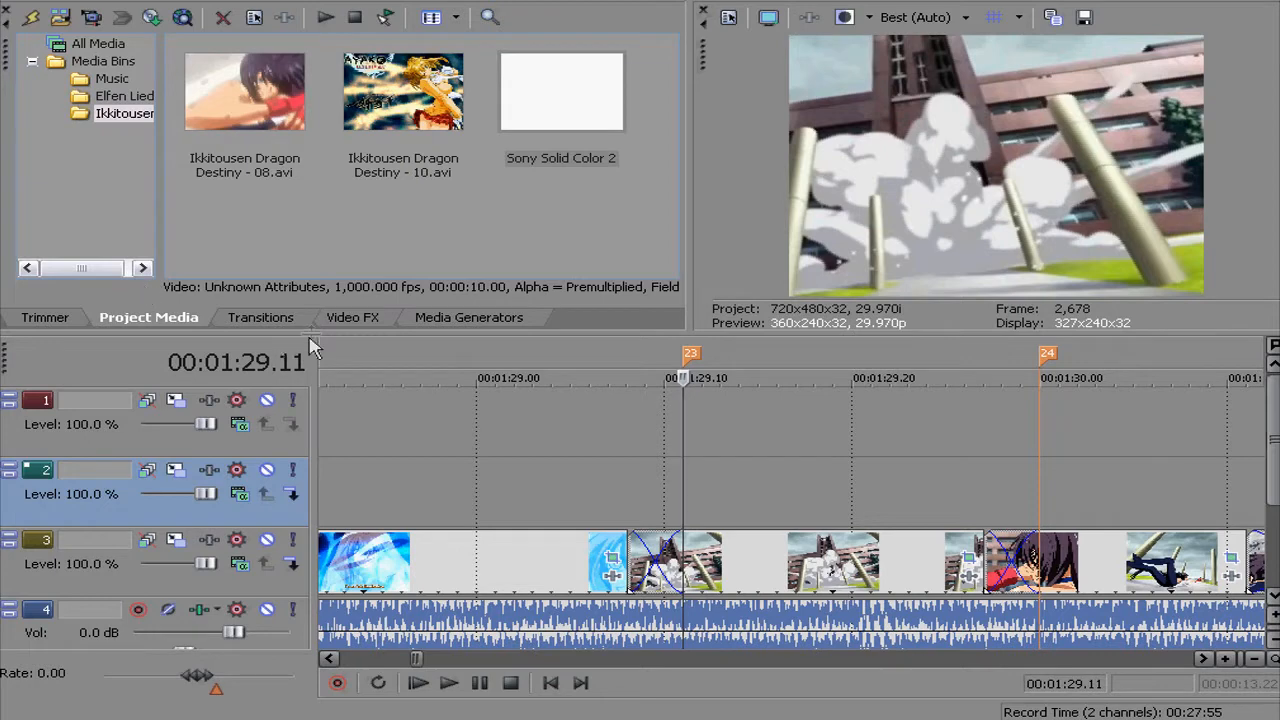
{"action": "left_click", "coordinate": [348, 320]}
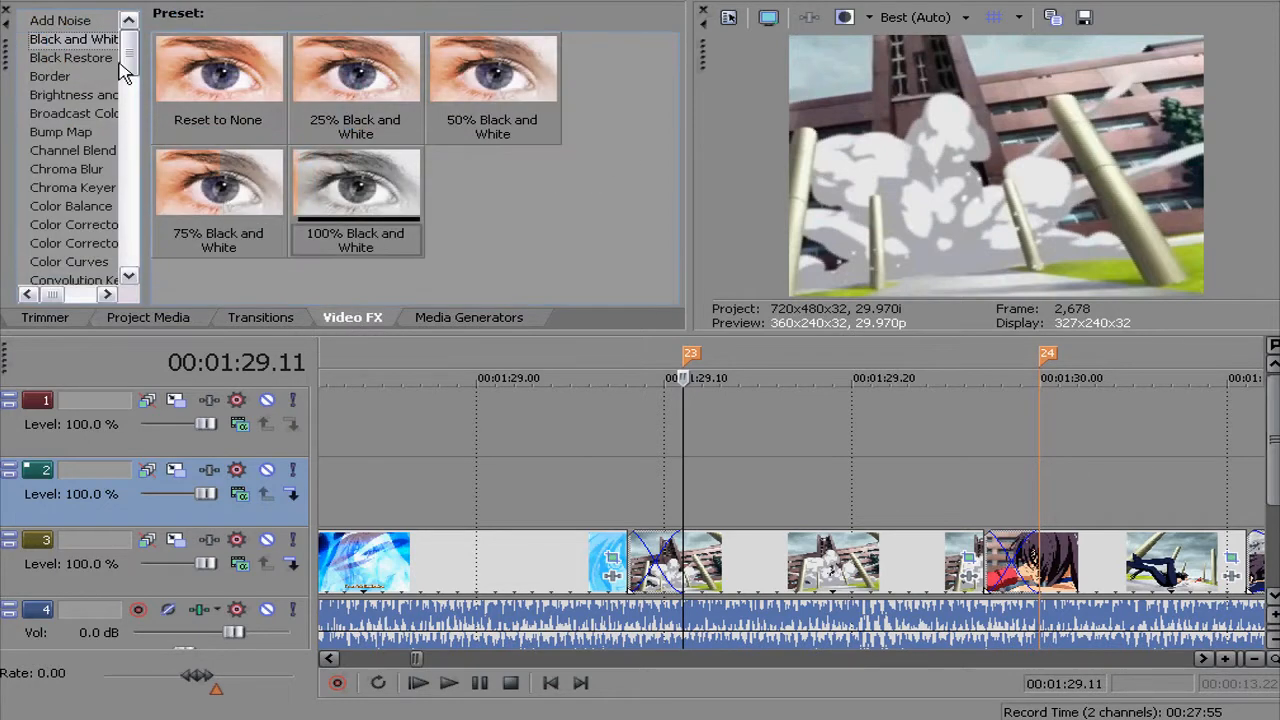
{"action": "scroll", "coordinate": [100, 230], "scroll_direction": "down", "scroll_amount": 3}
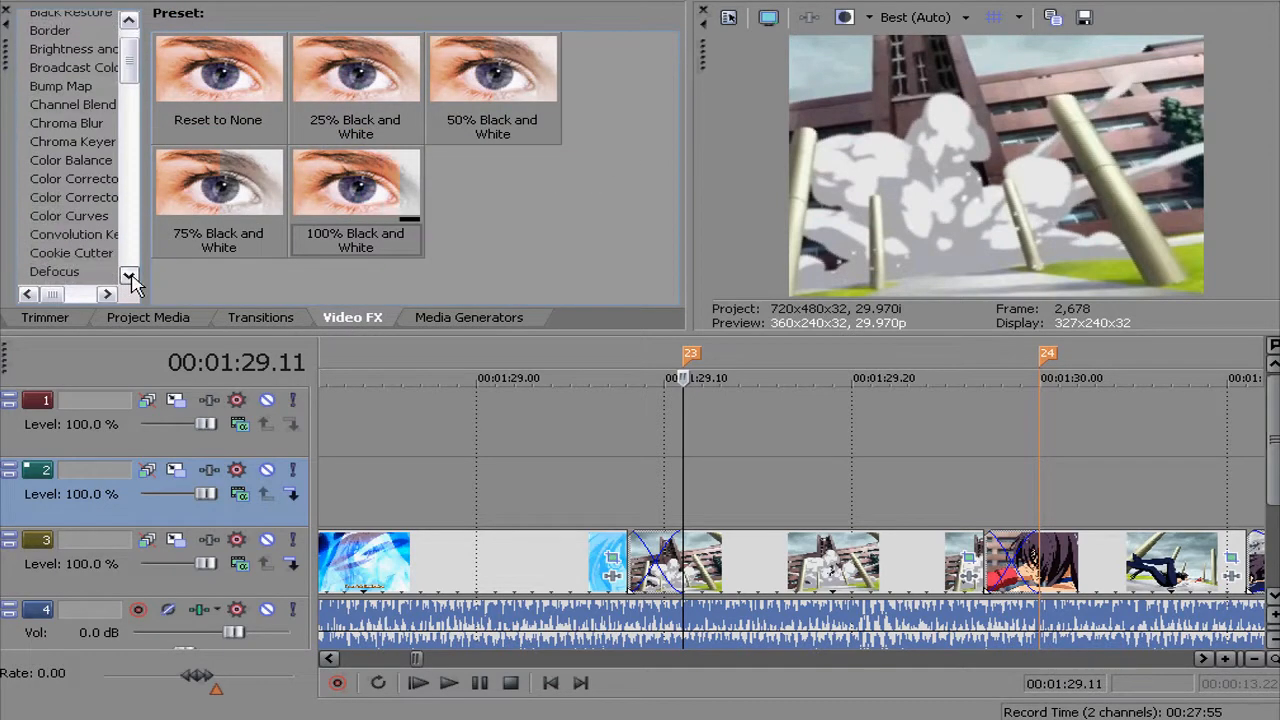
{"action": "left_click", "coordinate": [103, 213]}
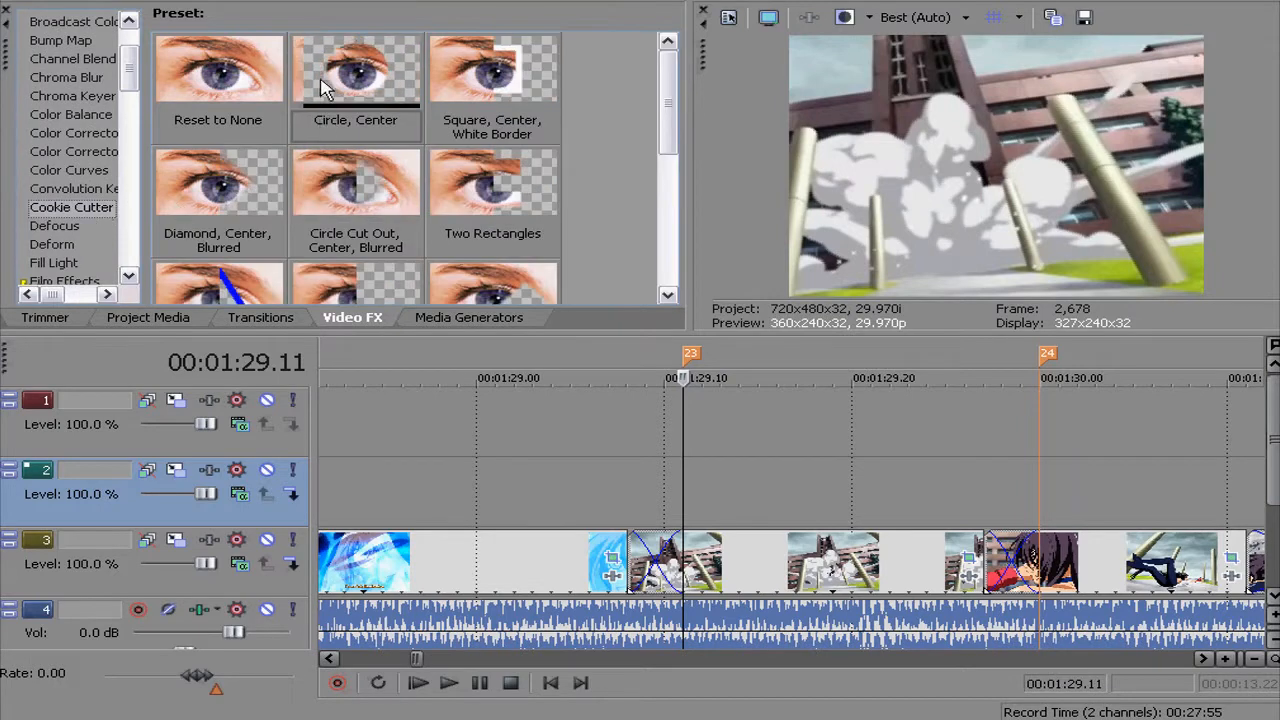
{"action": "left_click_drag", "start_coordinate": [360, 70], "coordinate": [754, 572]}
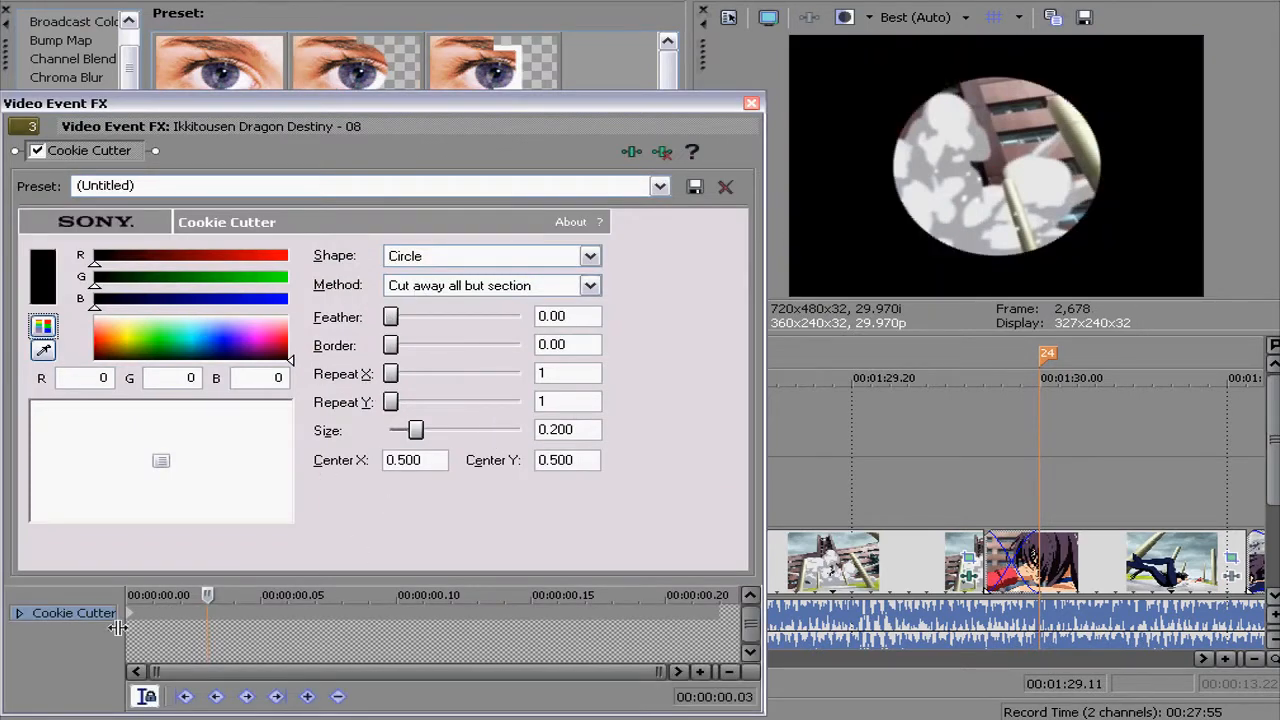
Move the first Cookie Cutter keyframe to 00:00:00.03 and set the circle's size to 0.450
{"action": "left_click_drag", "start_coordinate": [131, 615], "coordinate": [216, 614]}
{"action": "left_click_drag", "start_coordinate": [422, 443], "coordinate": [448, 430]}
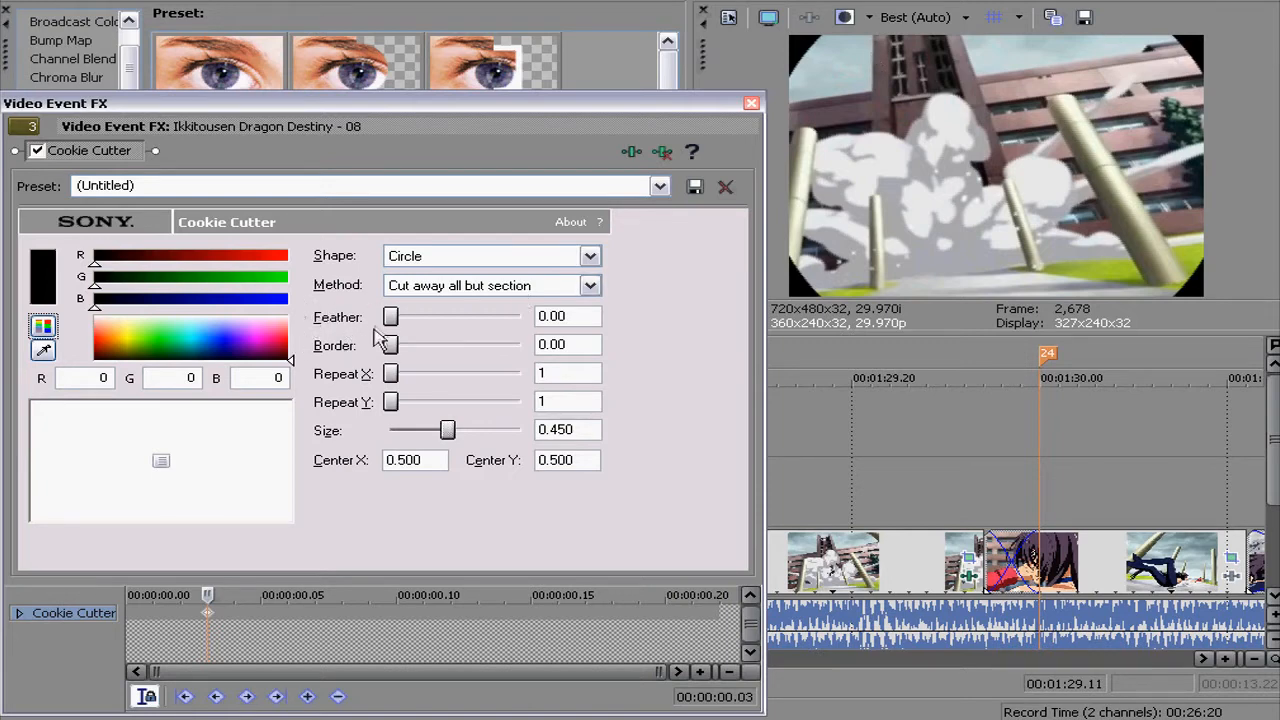
Set the Cookie Cutter circle's feather to 1.50 and its size to 0.490, and close the event effects
{"action": "left_click_drag", "start_coordinate": [402, 330], "coordinate": [476, 320]}
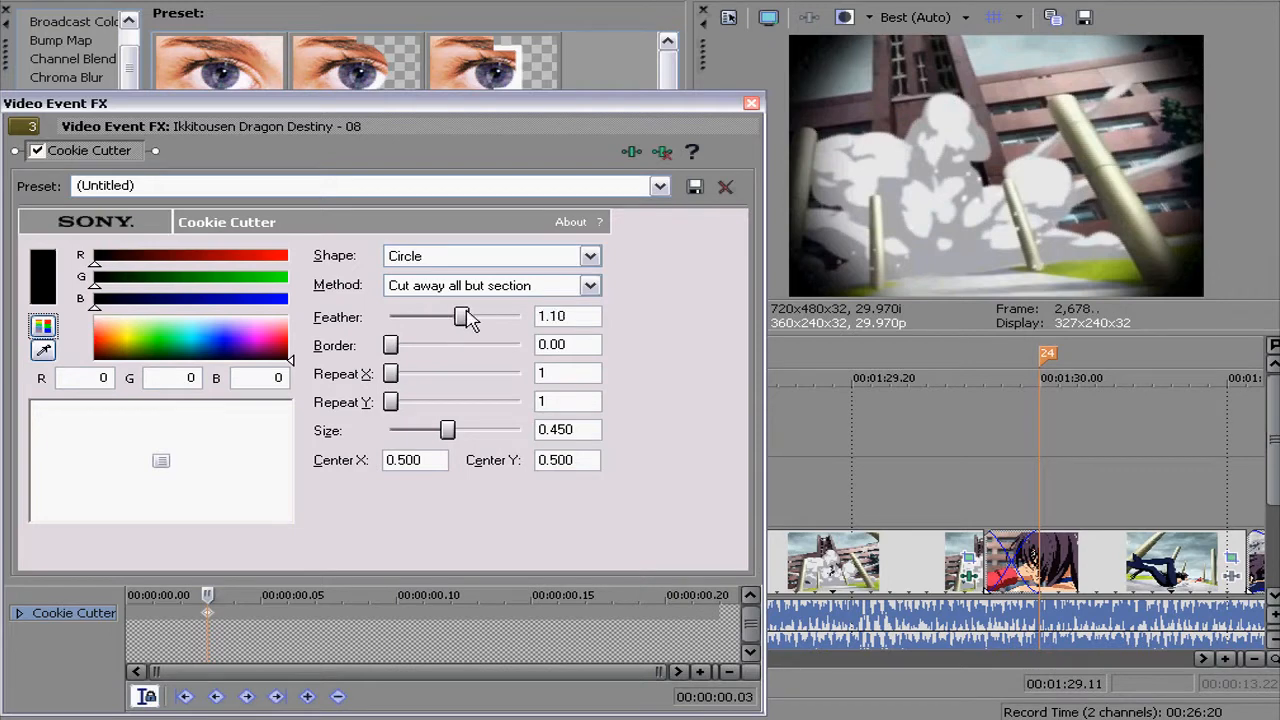
{"action": "left_click_drag", "start_coordinate": [475, 318], "coordinate": [487, 318]}
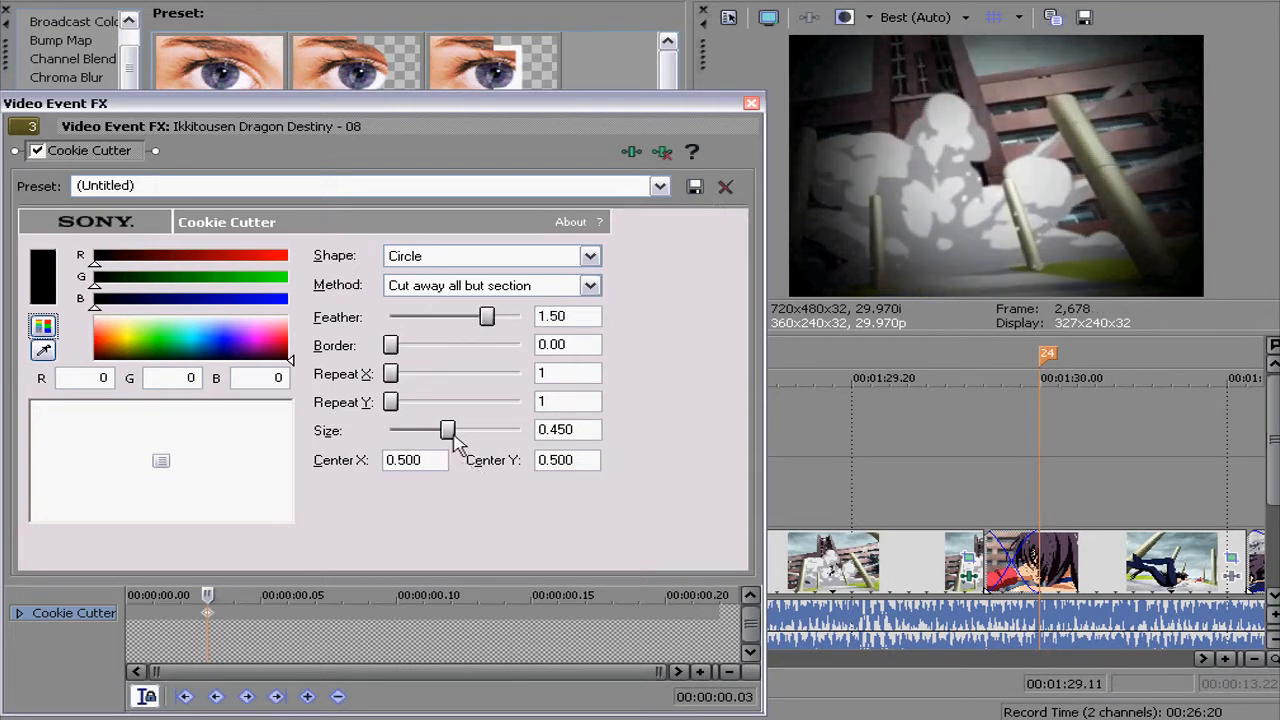
{"action": "left_click_drag", "start_coordinate": [454, 434], "coordinate": [458, 440]}
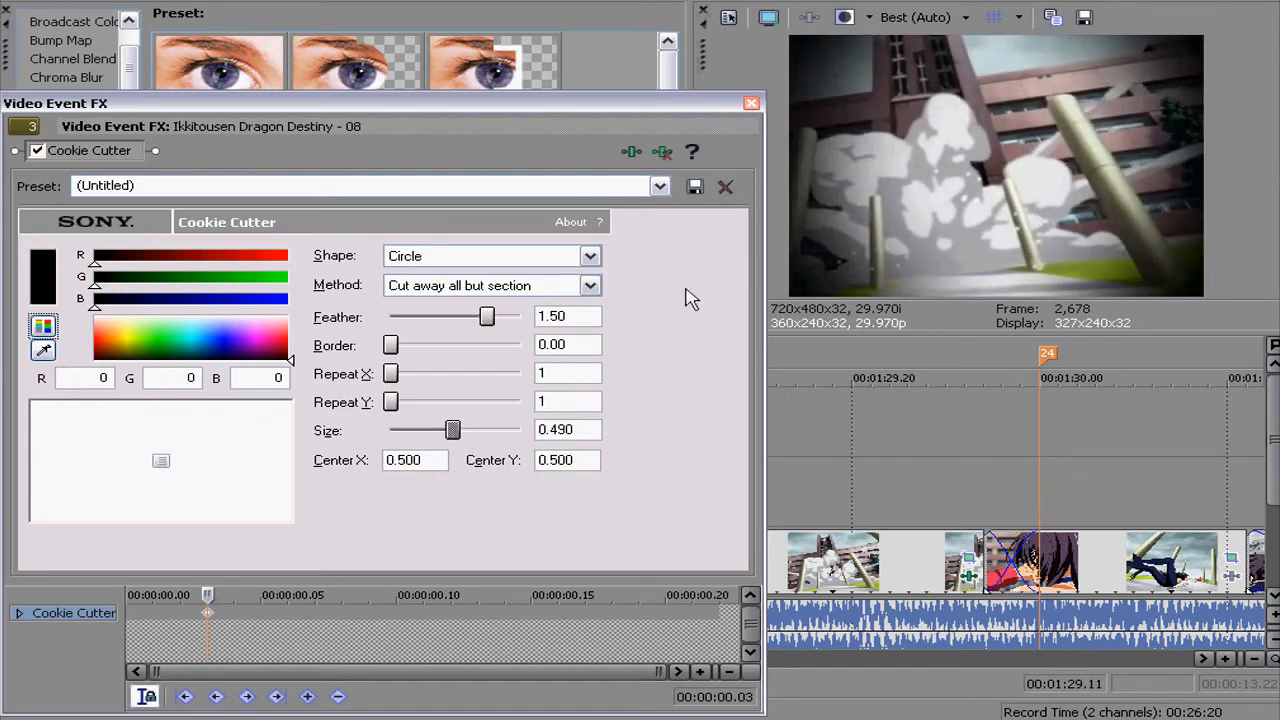
{"action": "left_click", "coordinate": [751, 104]}
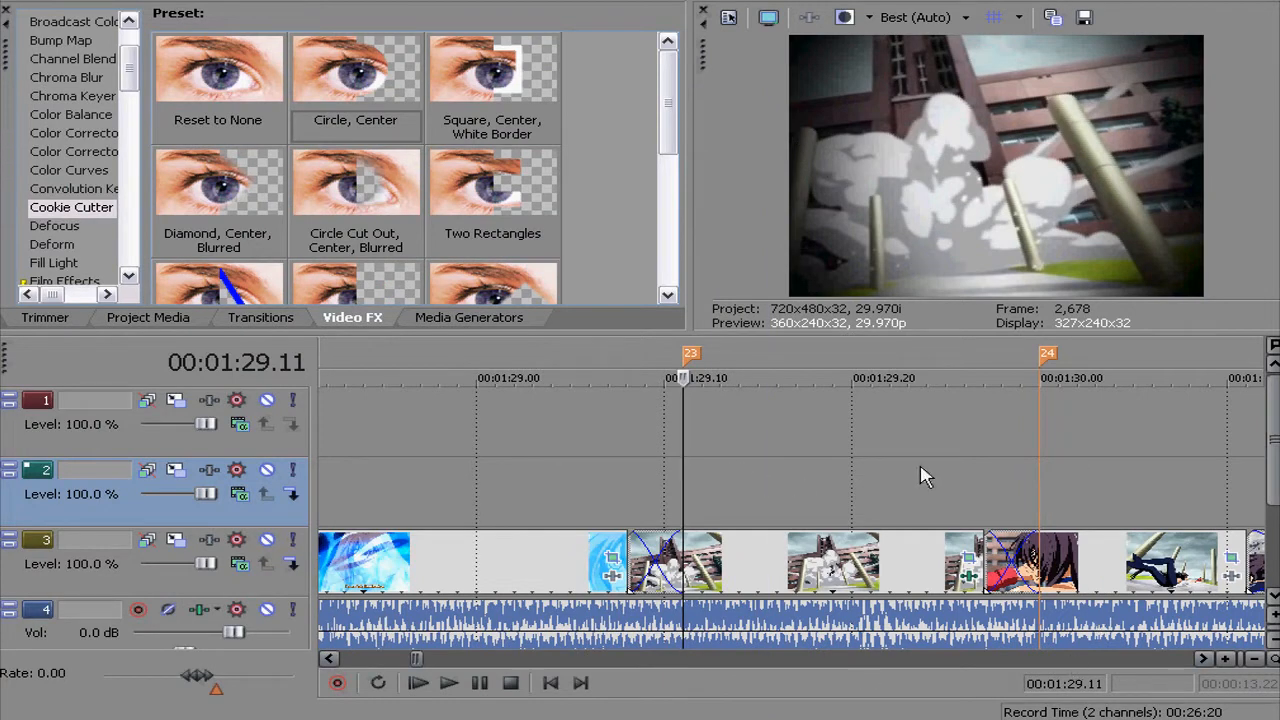
Apply the Add Noise effect with the "Medium" preset to the explosion clip and move its first keyframe to 00:00:00.03
{"action": "left_click_drag", "start_coordinate": [130, 80], "coordinate": [130, 62]}
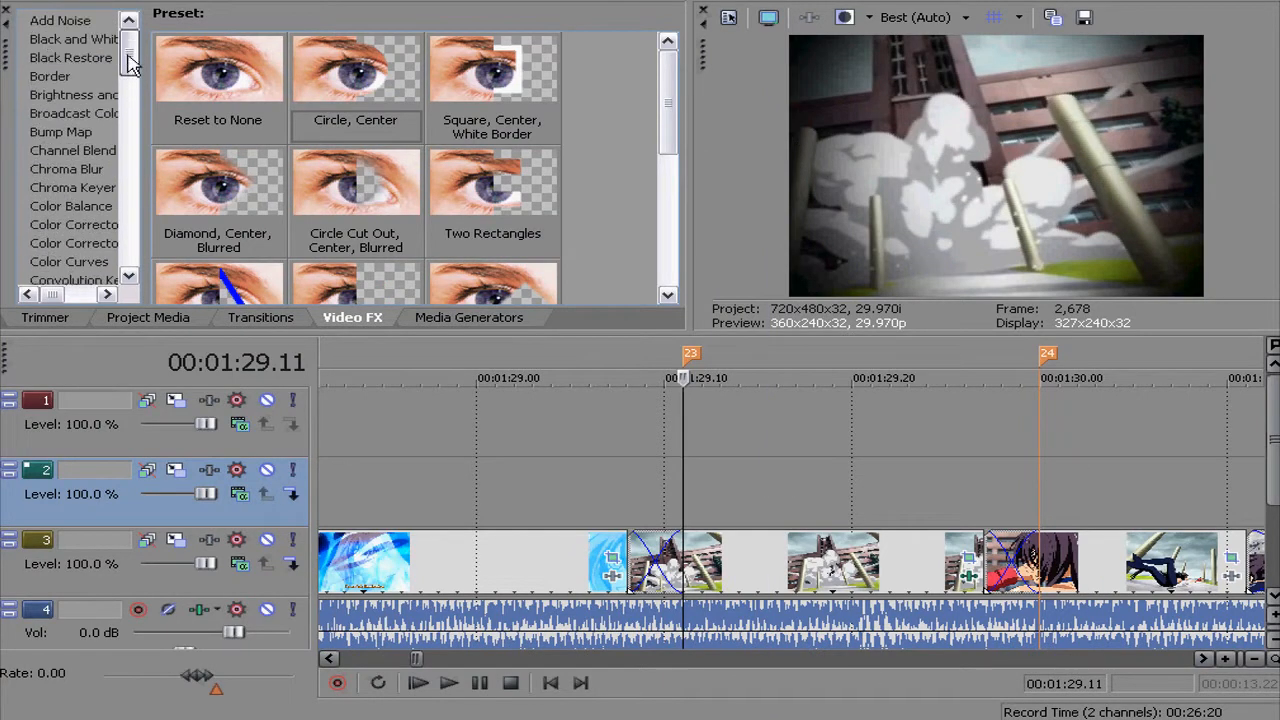
{"action": "left_click", "coordinate": [74, 22]}
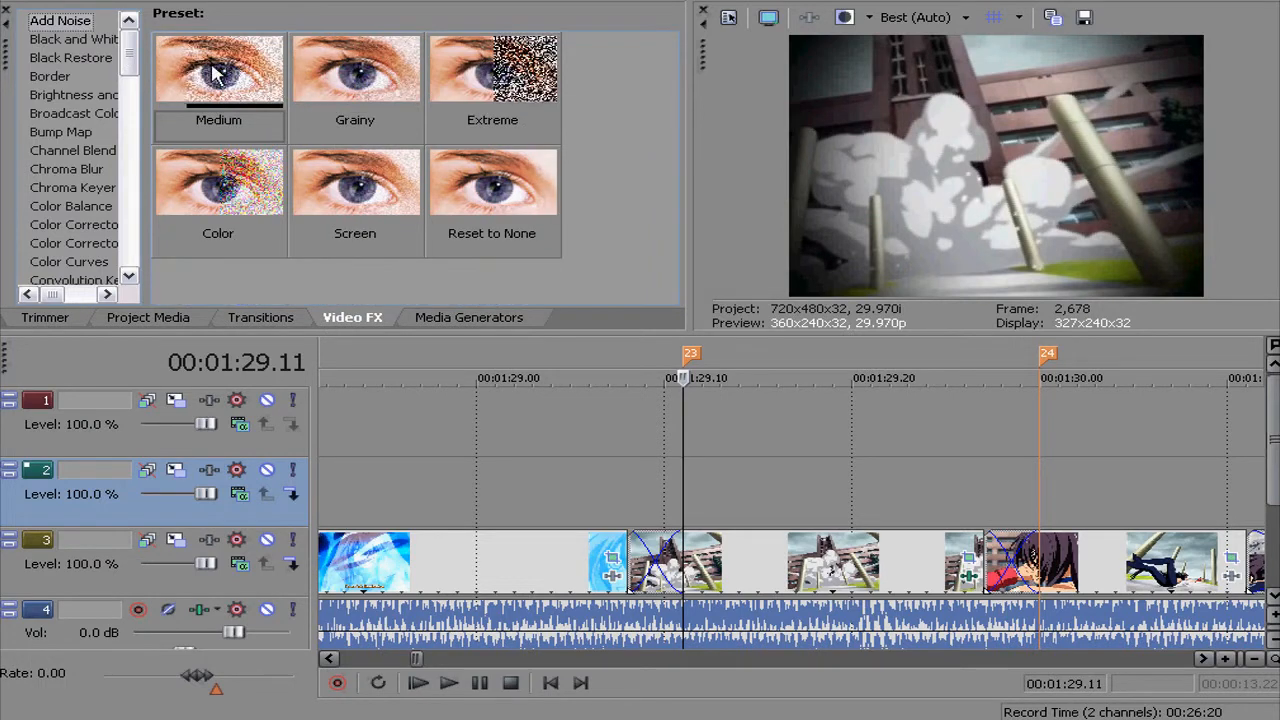
{"action": "left_click_drag", "start_coordinate": [263, 86], "coordinate": [750, 560]}
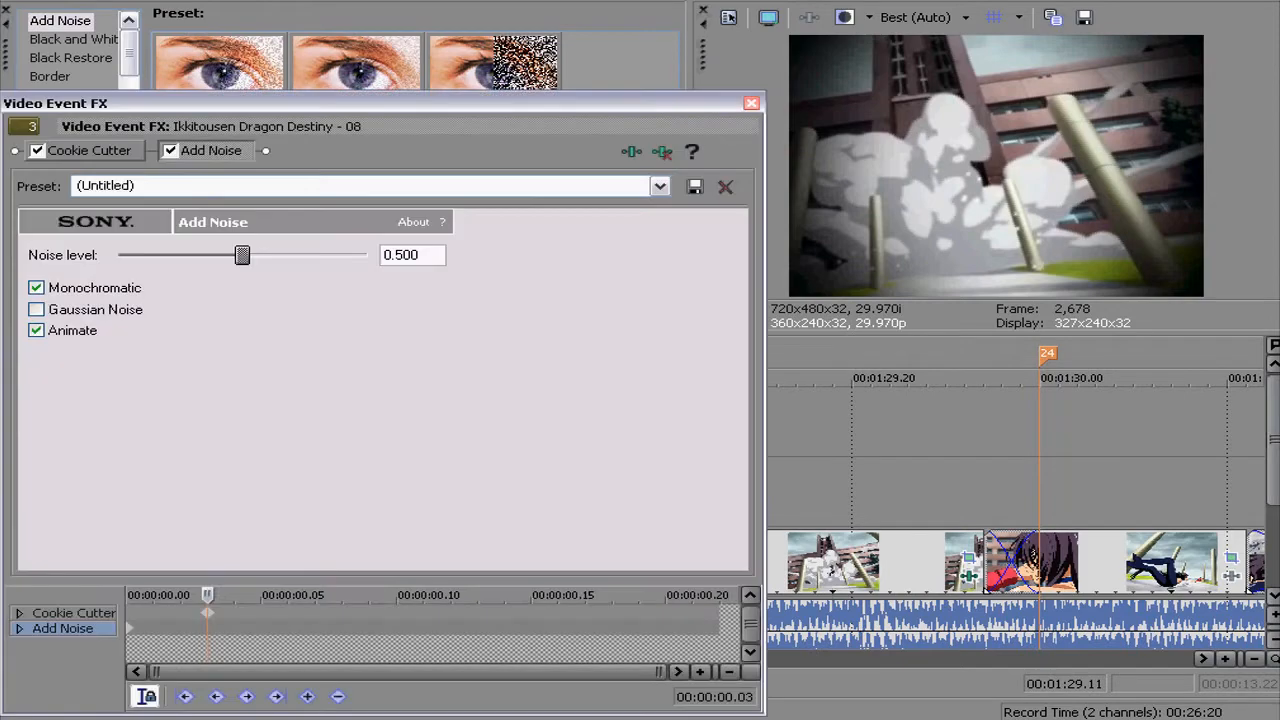
{"action": "left_click", "coordinate": [208, 613]}
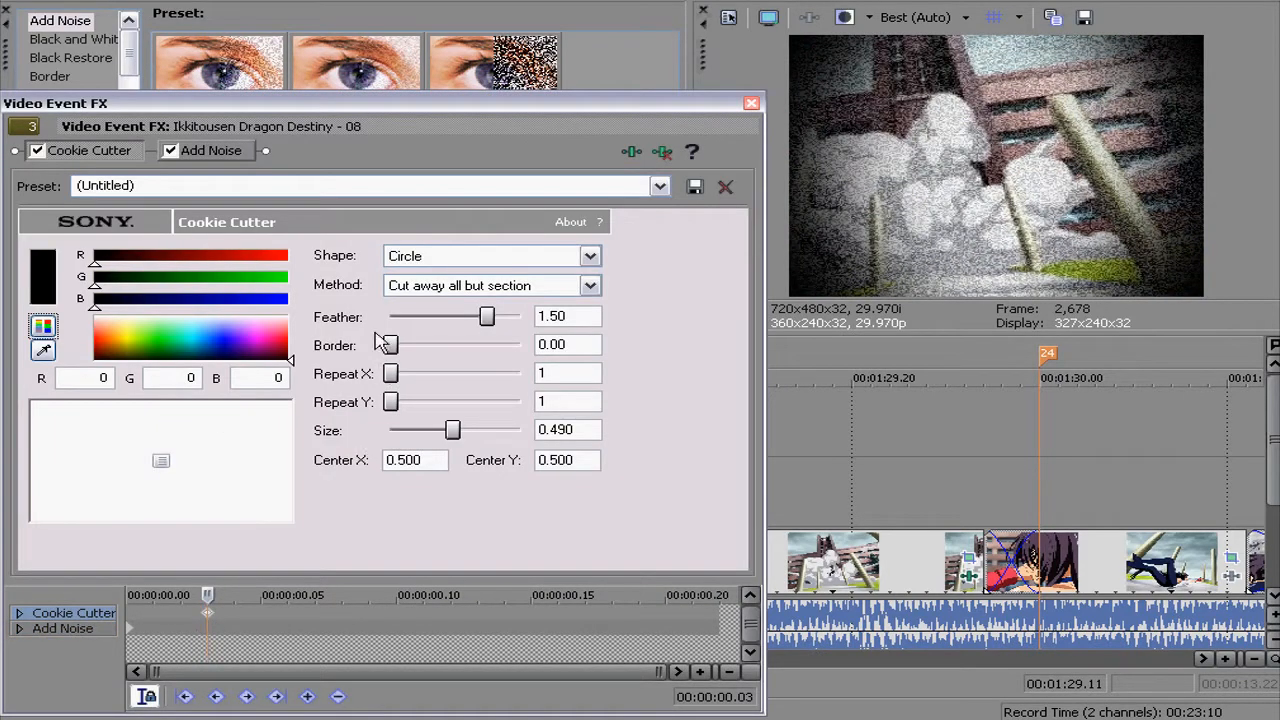
{"action": "left_click", "coordinate": [199, 631]}
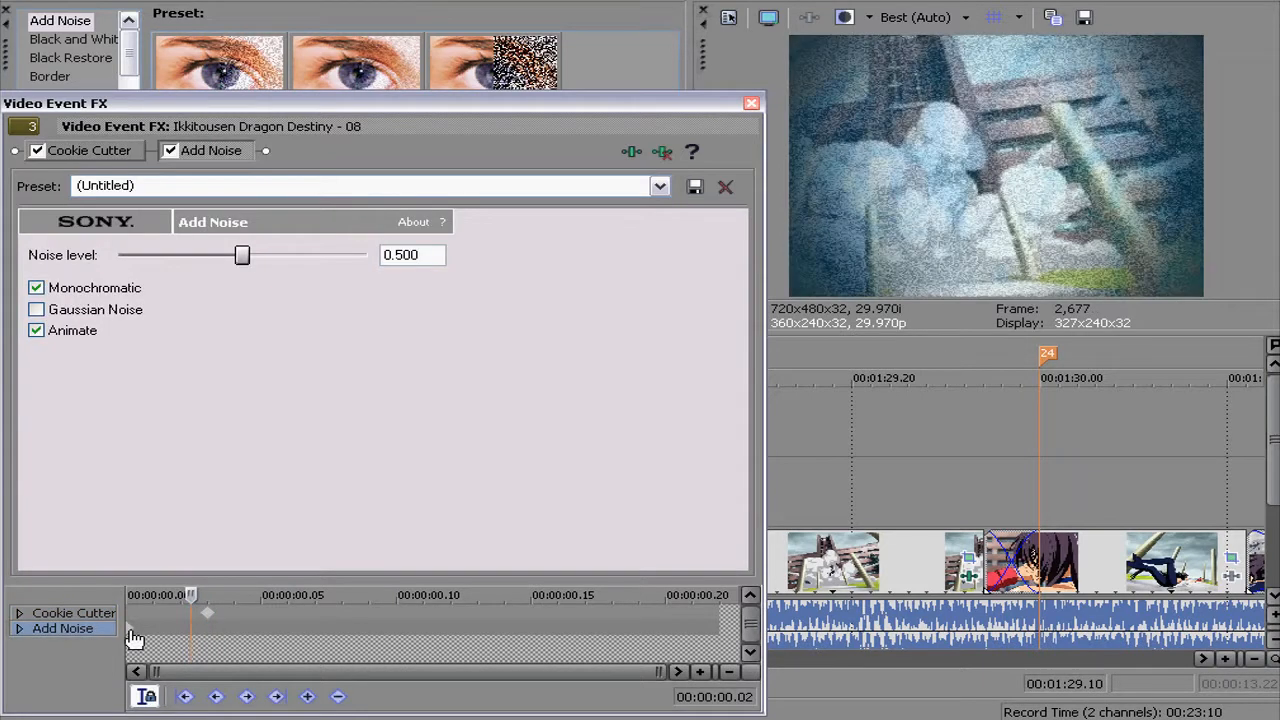
{"action": "left_click", "coordinate": [207, 630]}
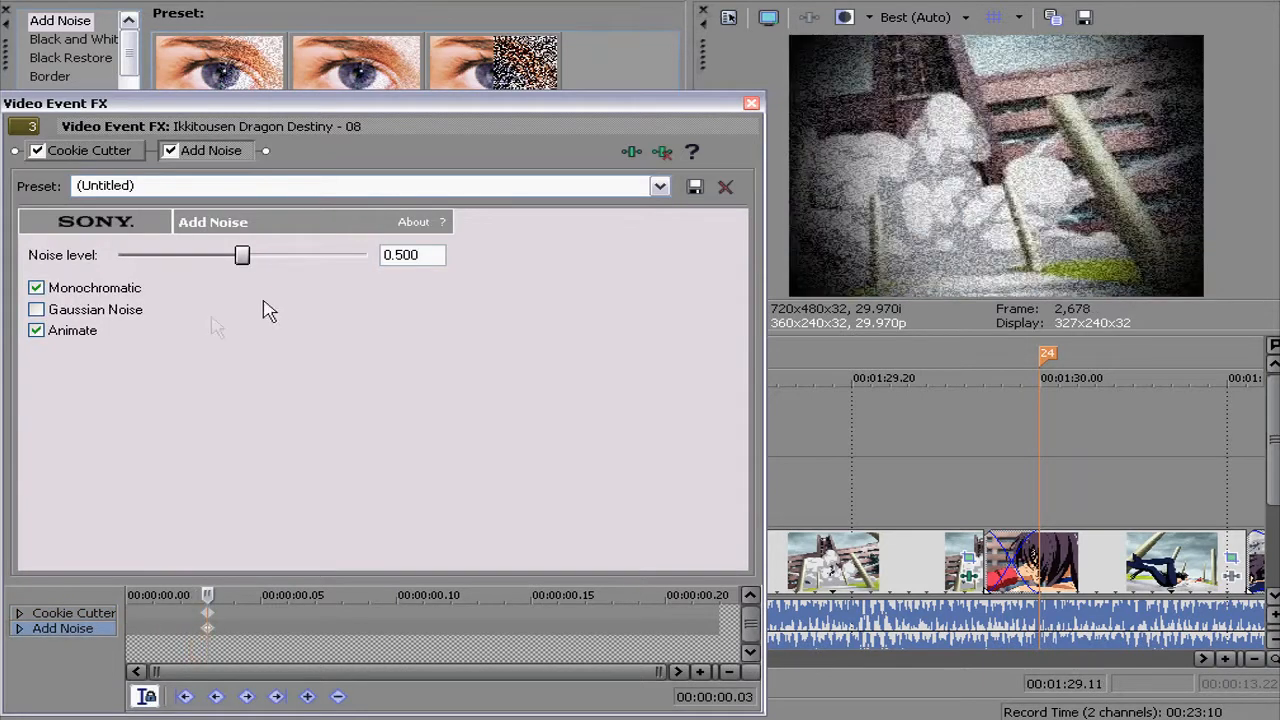
Turn off Monochromatic, Gaussian Noise and Animate for the noise, and set its level to 0.338
{"action": "left_click", "coordinate": [36, 288]}
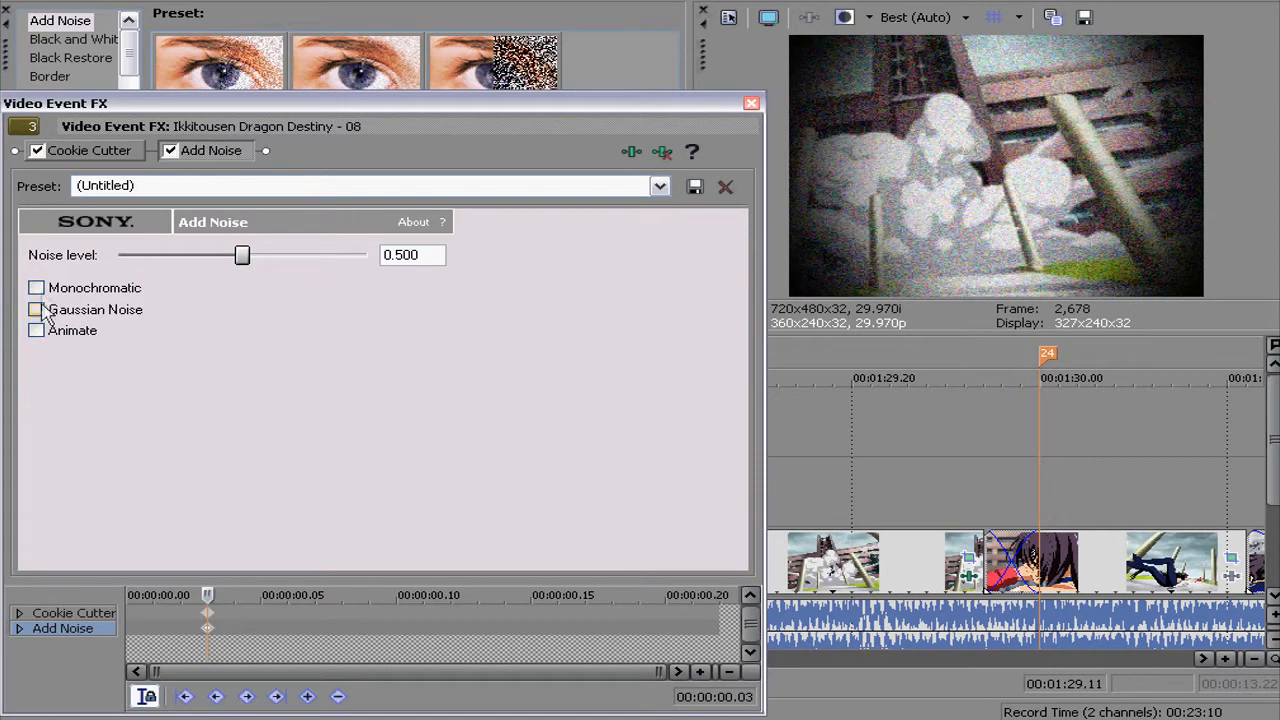
{"action": "left_click", "coordinate": [36, 309]}
{"action": "left_click", "coordinate": [36, 330]}
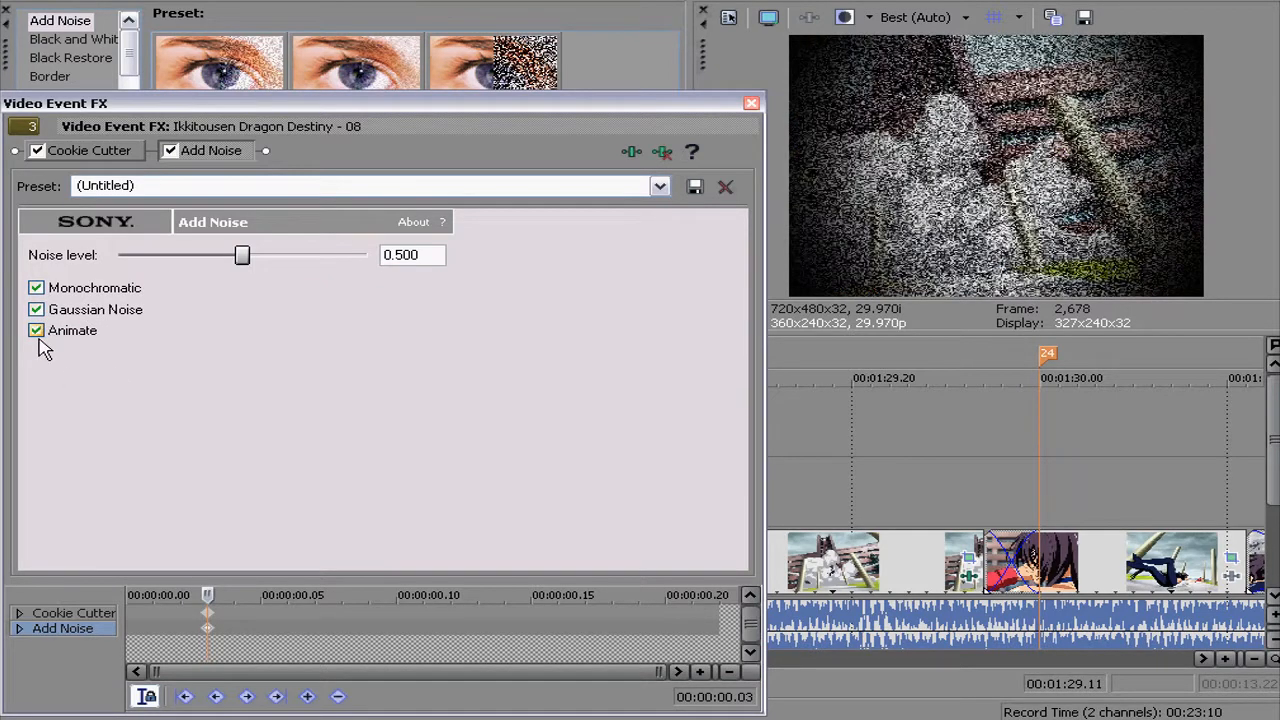
{"action": "left_click", "coordinate": [36, 309]}
{"action": "left_click", "coordinate": [36, 288]}
{"action": "left_click", "coordinate": [36, 330]}
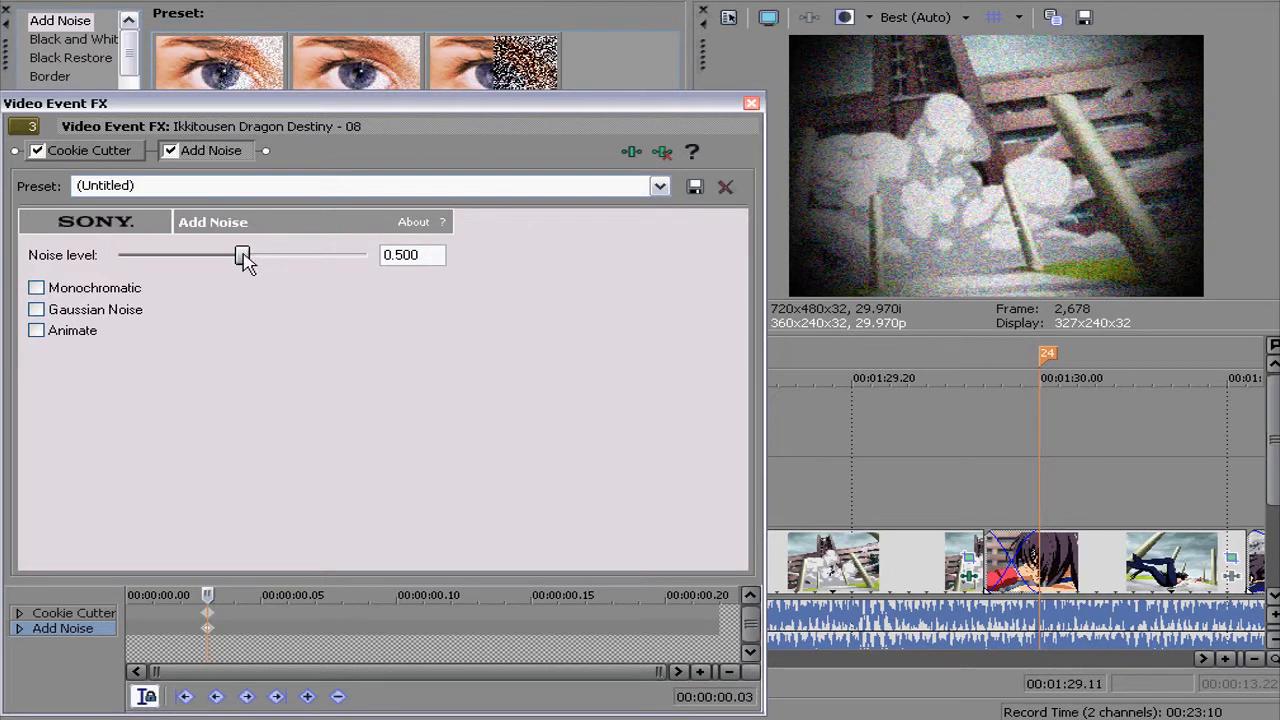
{"action": "left_click_drag", "start_coordinate": [244, 256], "coordinate": [212, 260]}
Keyframe the noise level to 0.564 with Monochromatic on at 00:00:00.11 and to 0.235 at the clip's end, with the first keyframe at its start
{"action": "left_click", "coordinate": [420, 632]}
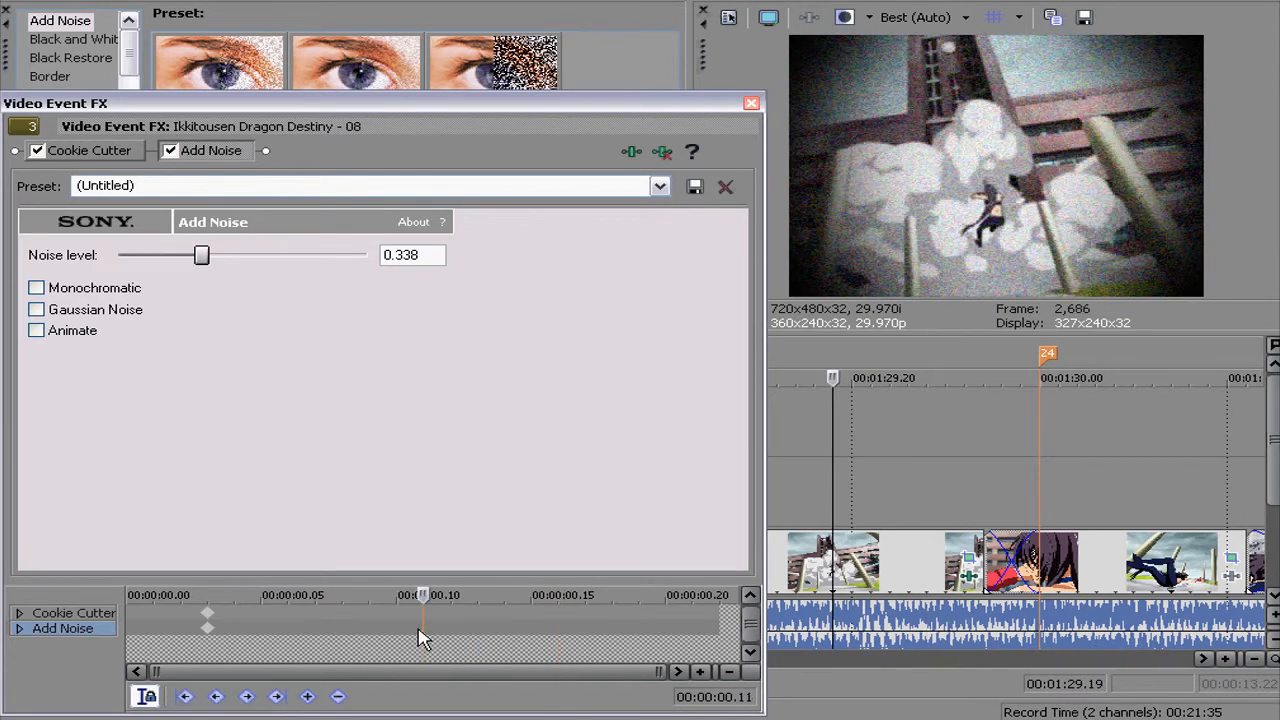
{"action": "left_click_drag", "start_coordinate": [205, 260], "coordinate": [258, 257]}
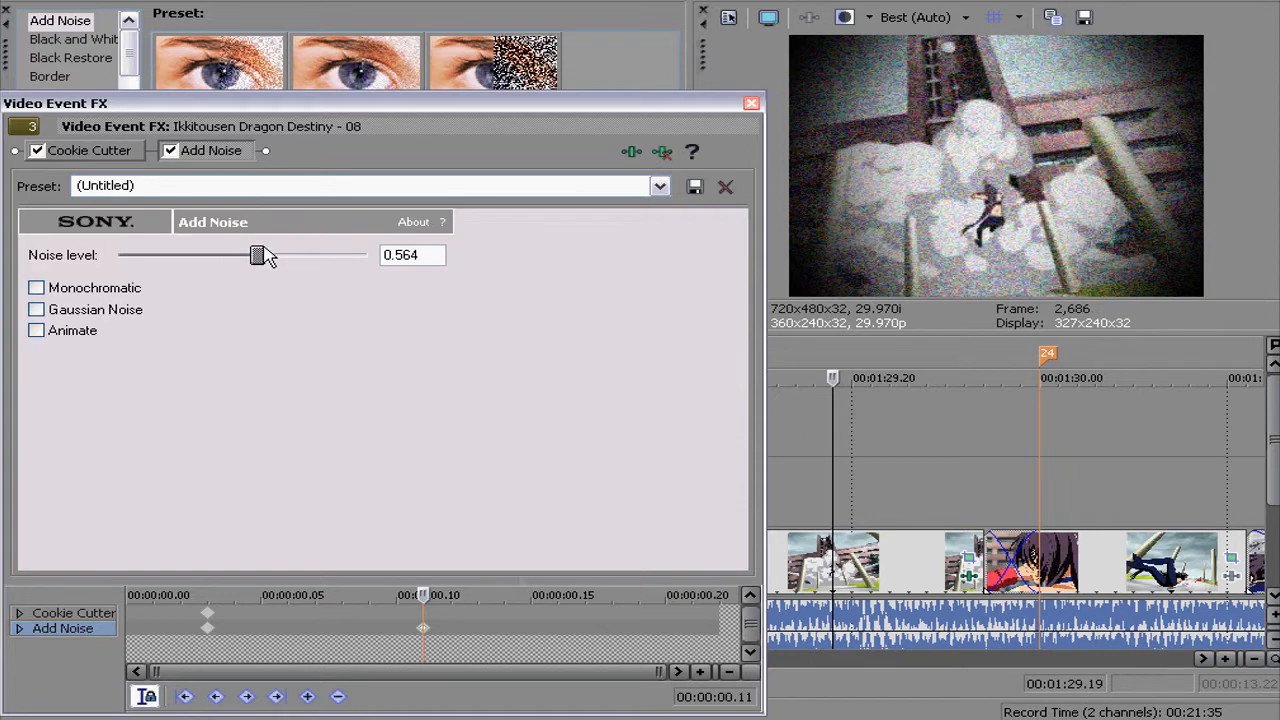
{"action": "left_click", "coordinate": [615, 637]}
{"action": "left_click_drag", "start_coordinate": [259, 258], "coordinate": [191, 264]}
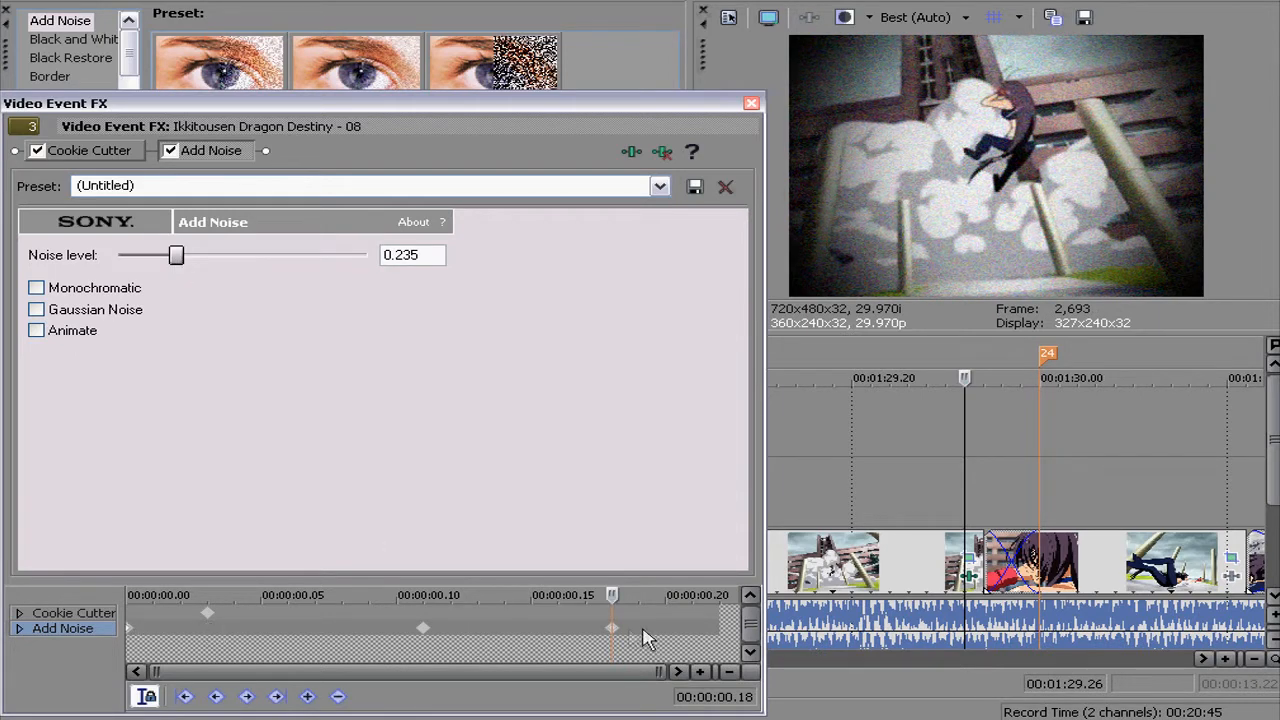
{"action": "left_click", "coordinate": [422, 634]}
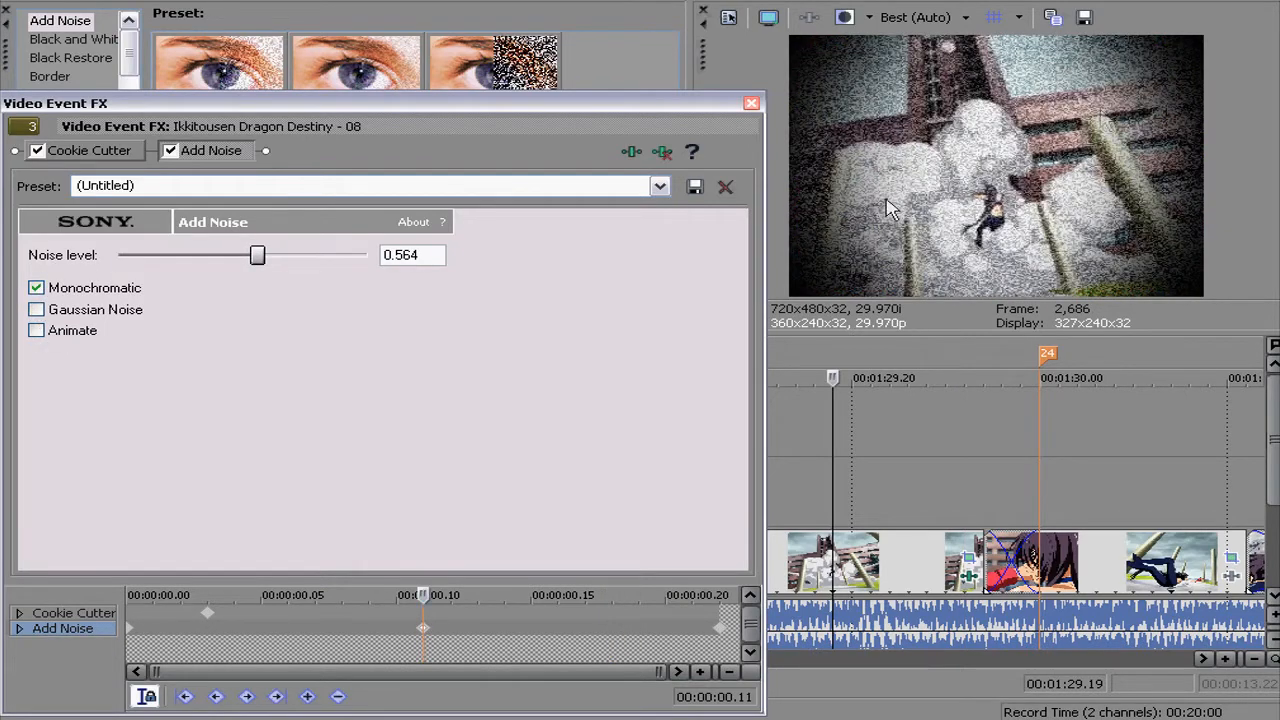
{"action": "left_click", "coordinate": [752, 104]}
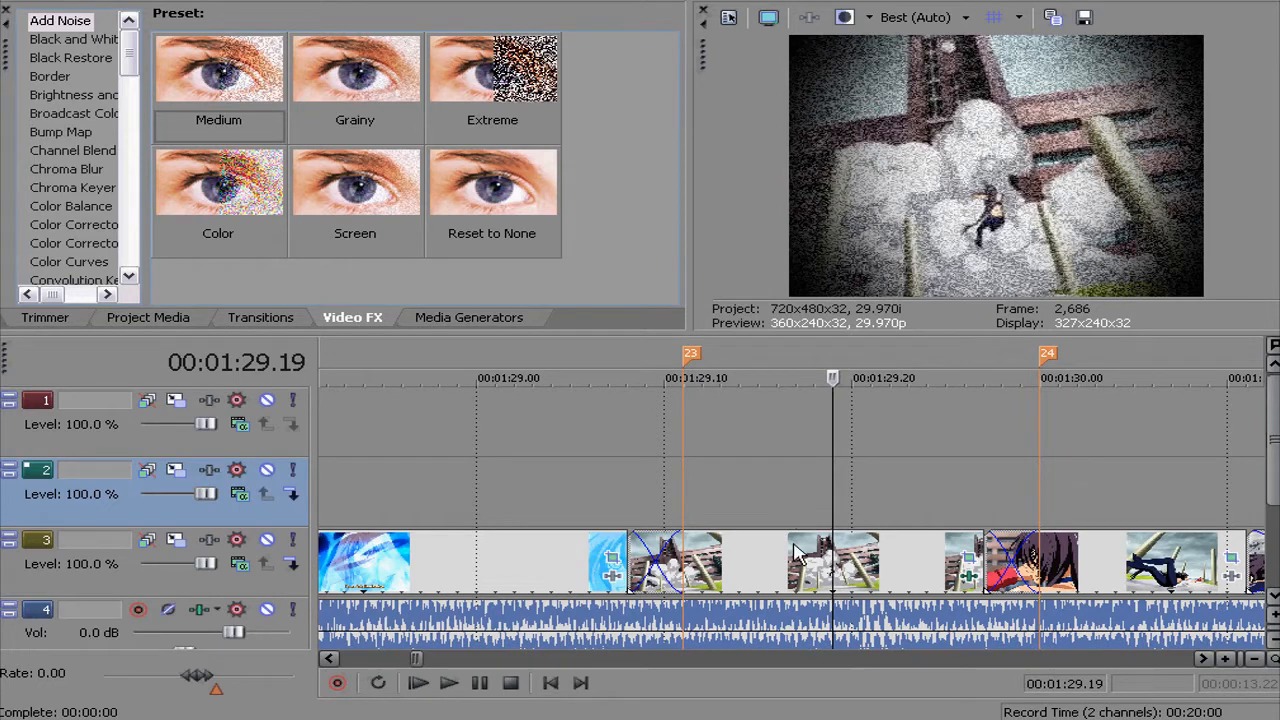
Play and scrub through the explosion clip and the clip after marker 24 to compare their look
{"action": "key", "text": "space"}
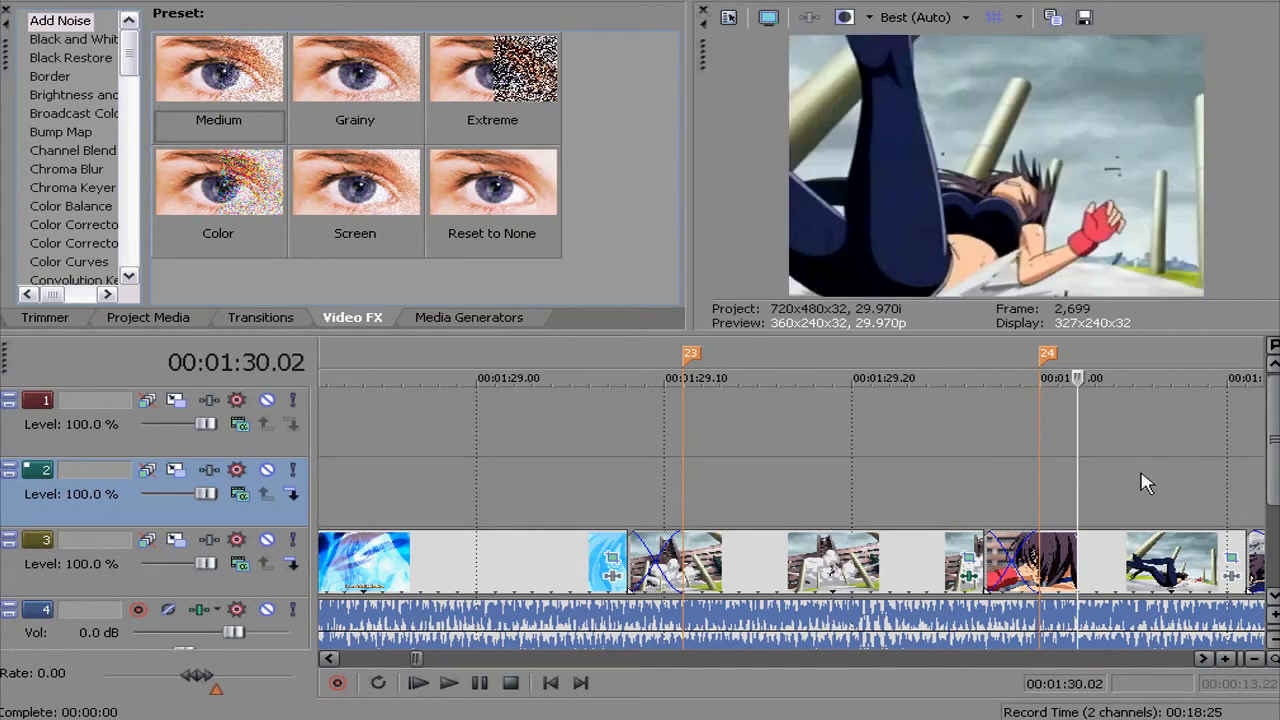
{"action": "key", "text": "space"}
{"action": "left_click", "coordinate": [754, 500]}
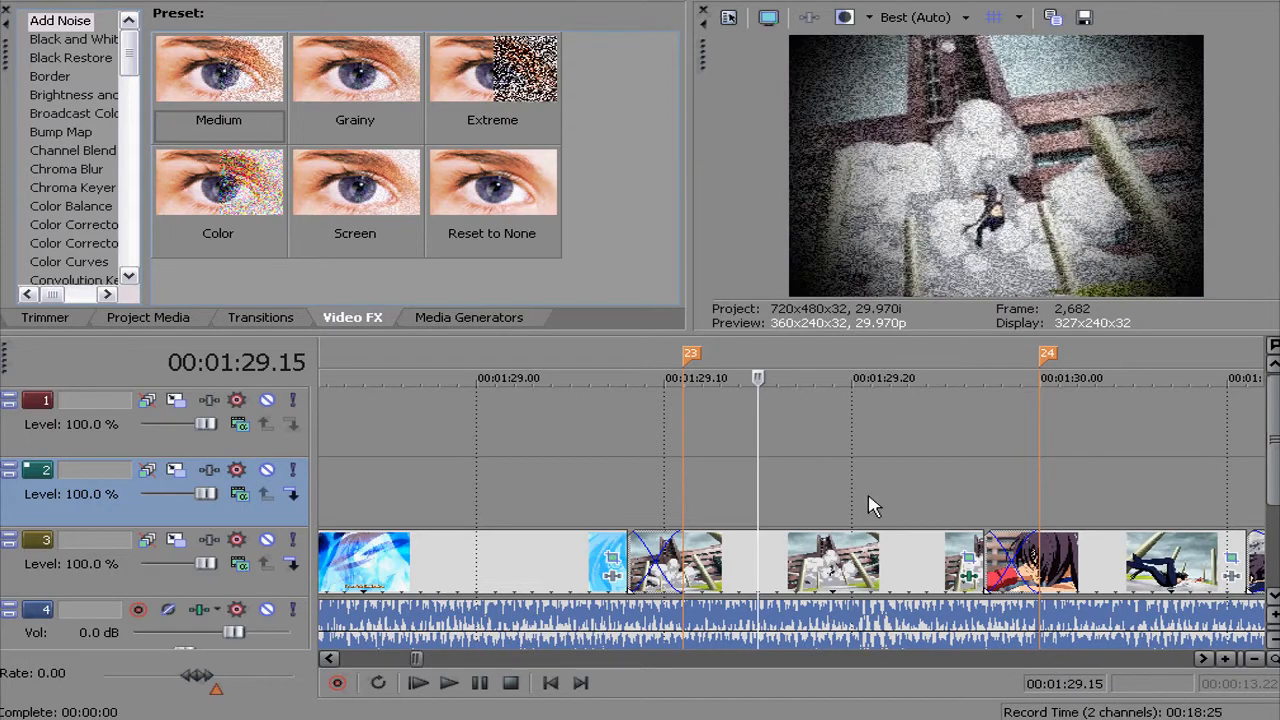
{"action": "left_click", "coordinate": [868, 492]}
{"action": "left_click", "coordinate": [1097, 507]}
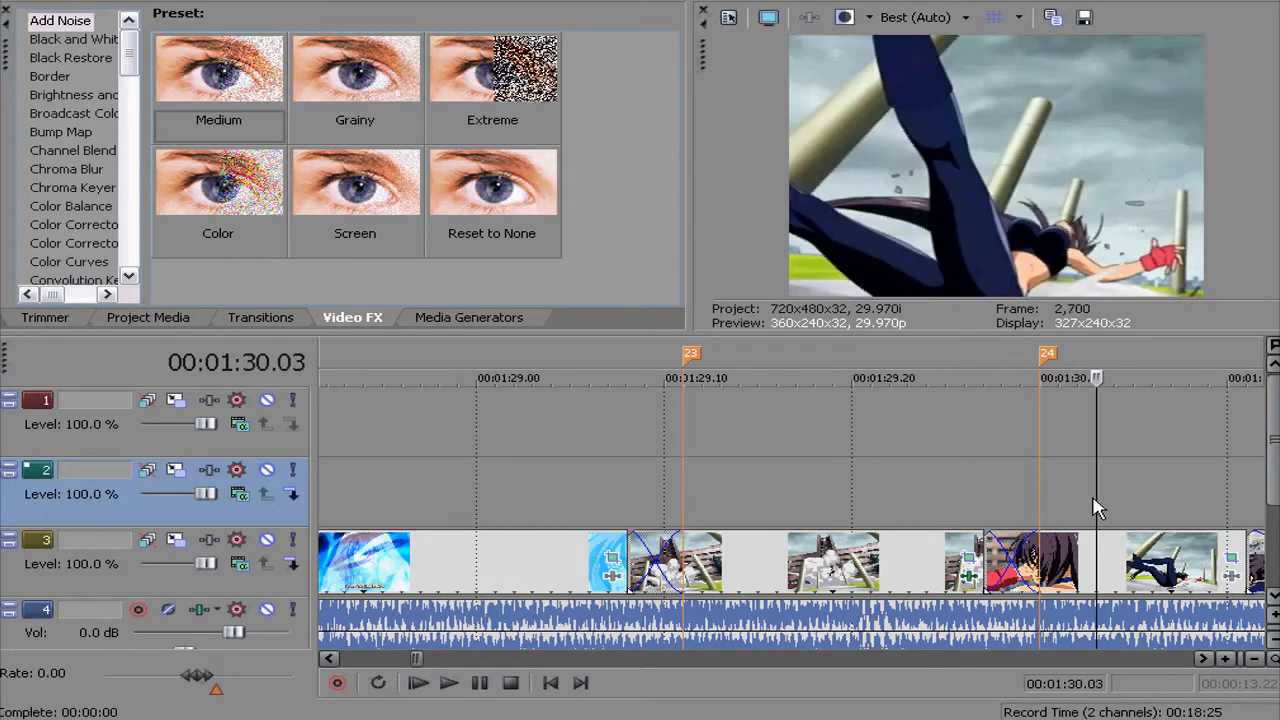
{"action": "left_click", "coordinate": [777, 510]}
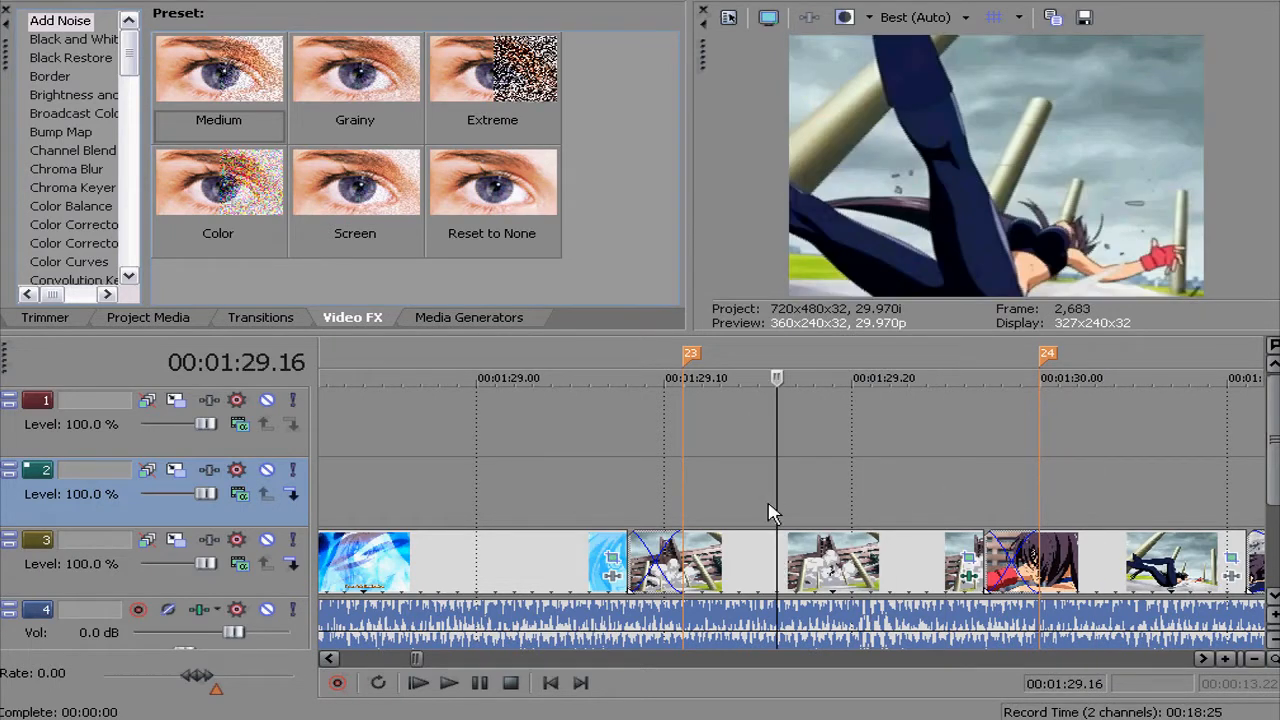
Copy the explosion clip and paste its event attributes onto the next clip, at marker 24
{"action": "left_click", "coordinate": [795, 568]}
{"action": "right_click", "coordinate": [795, 566]}
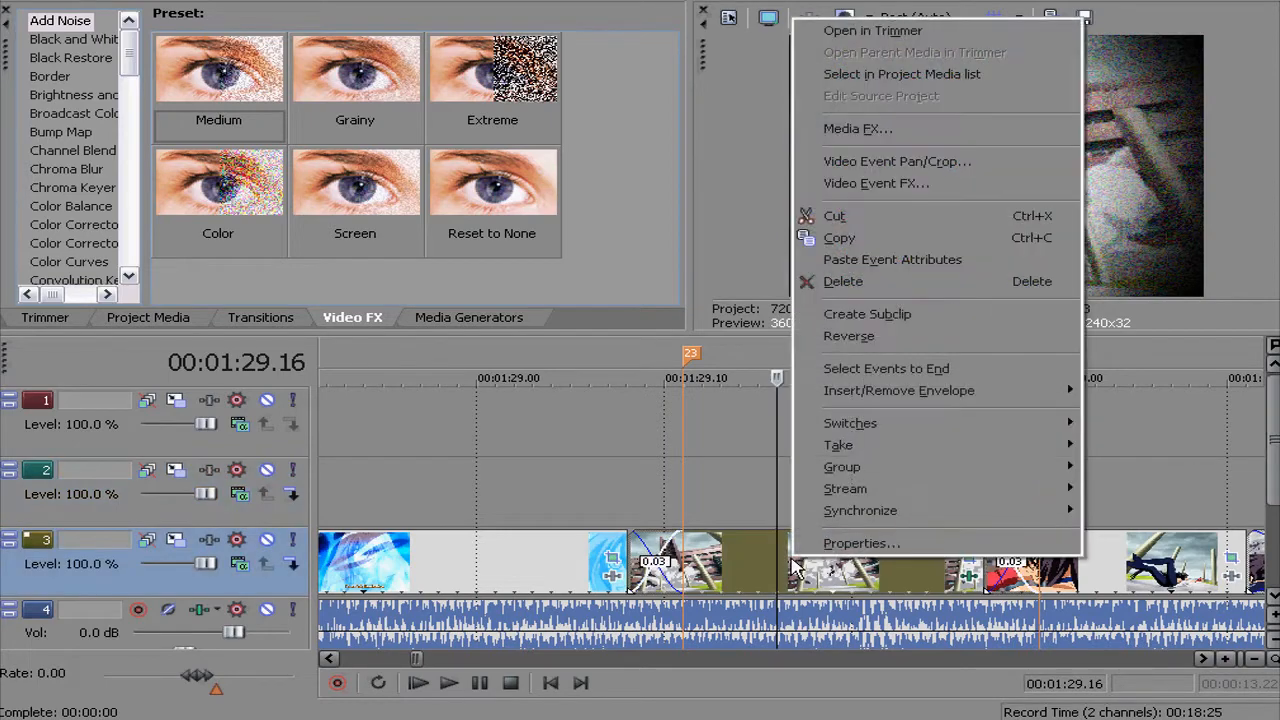
{"action": "left_click", "coordinate": [860, 240]}
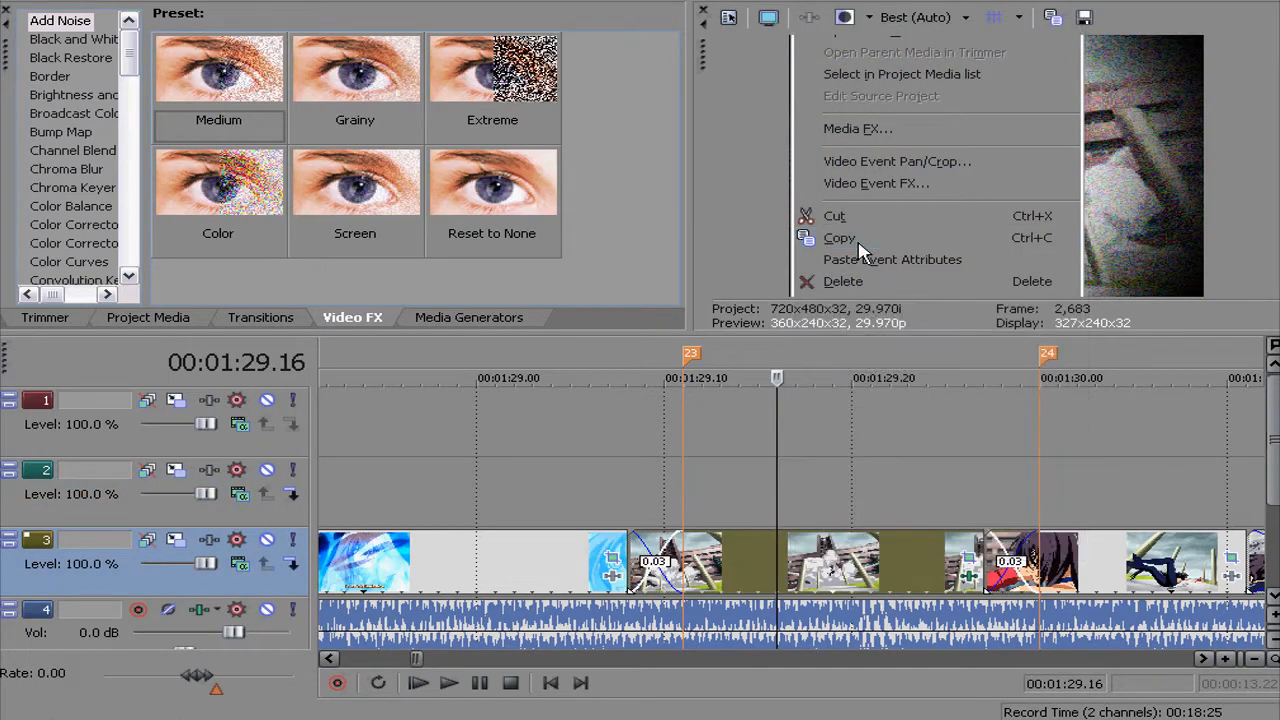
{"action": "left_click", "coordinate": [1077, 505]}
{"action": "left_click", "coordinate": [1076, 570]}
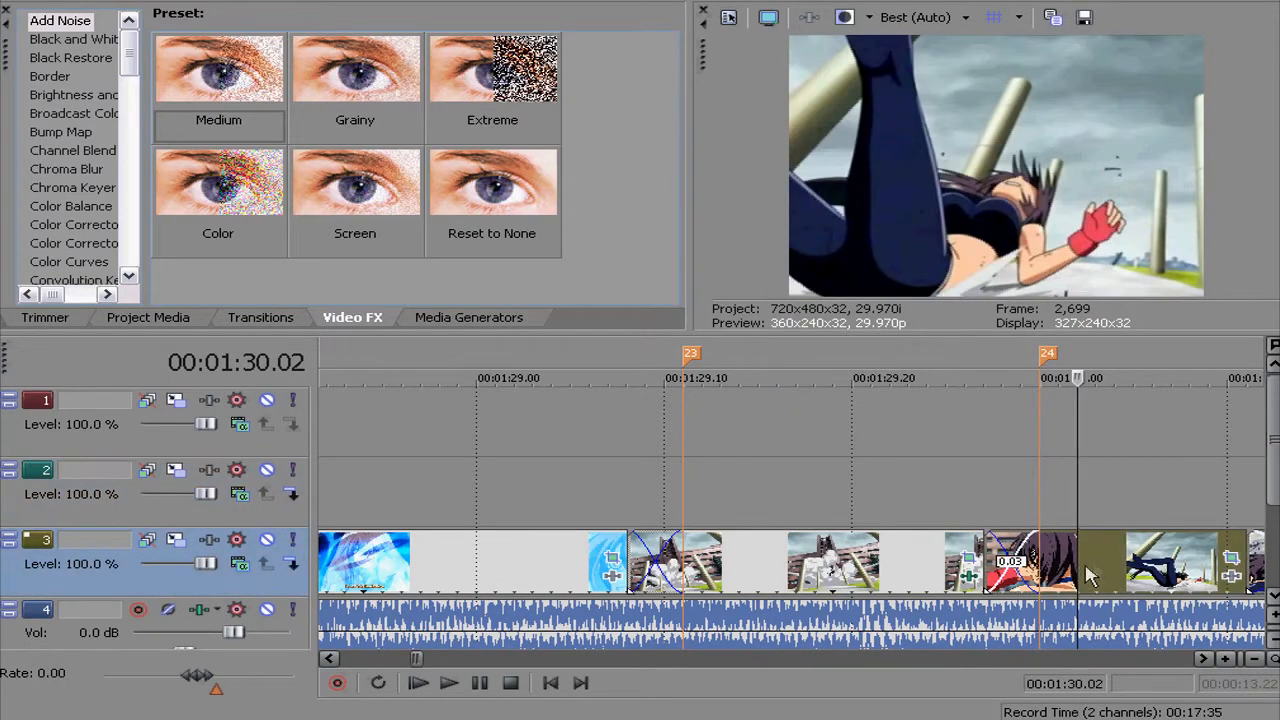
{"action": "right_click", "coordinate": [1088, 566]}
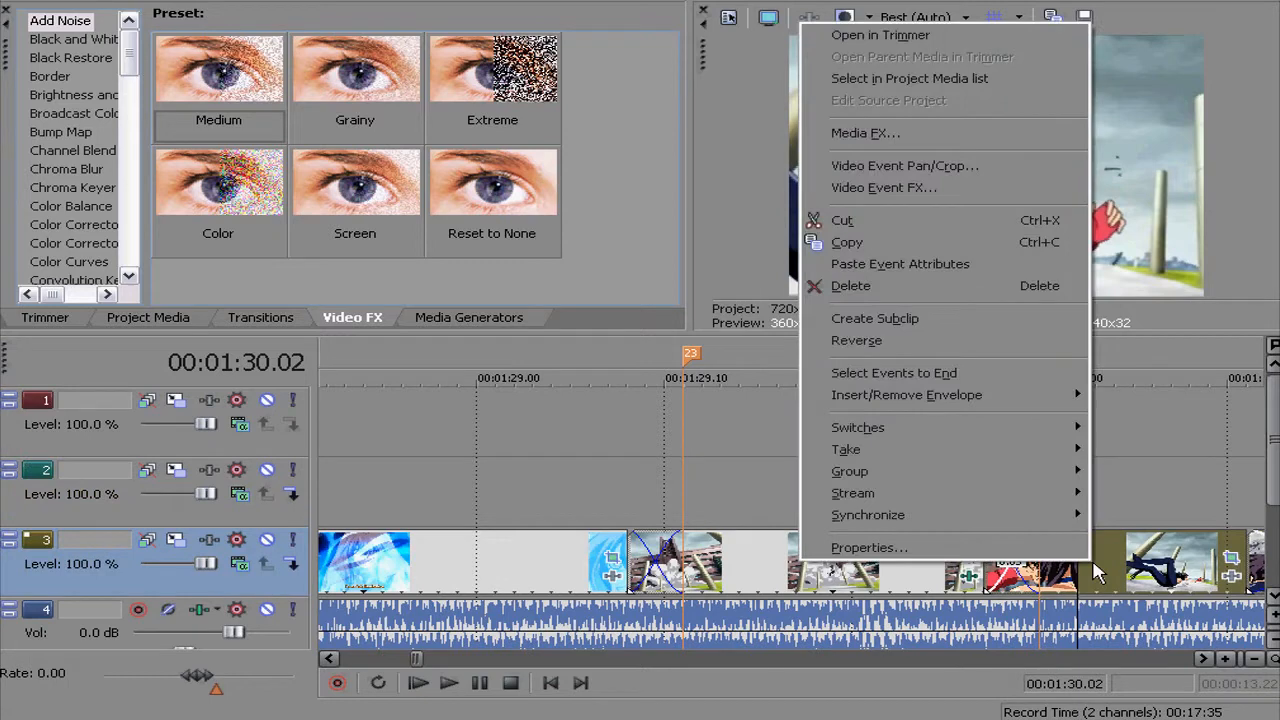
{"action": "left_click", "coordinate": [948, 266]}
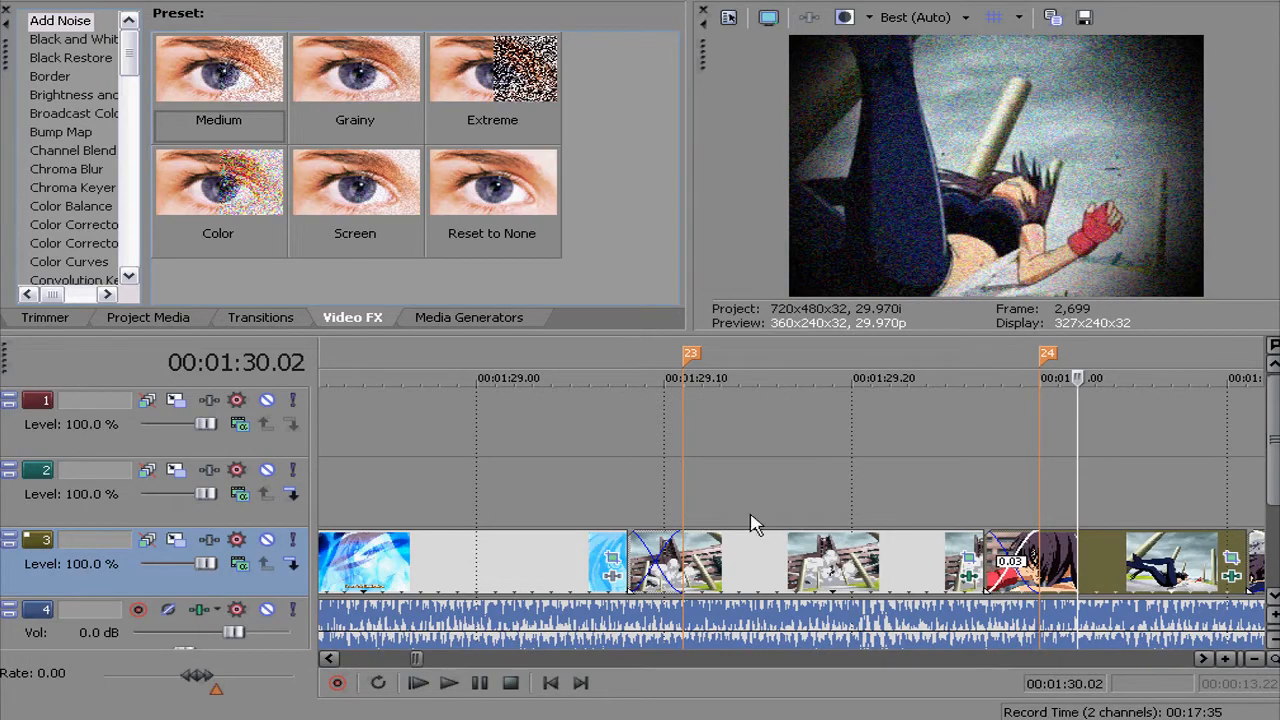
Trim the starts of the clips at markers 26, 28 and 30 to those markers to remove the crossfades, and dismiss the disk space notification
{"action": "scroll", "coordinate": [1040, 660], "scroll_direction": "right", "scroll_amount": 4}
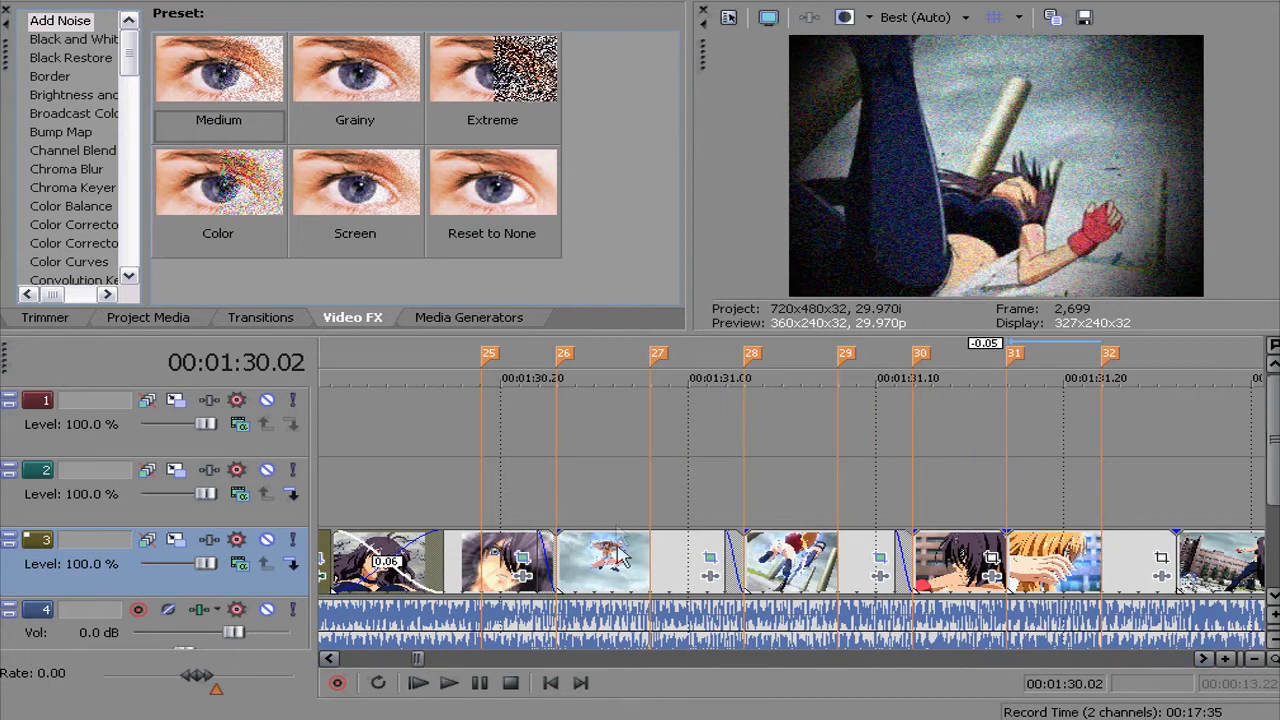
{"action": "left_click", "coordinate": [553, 449]}
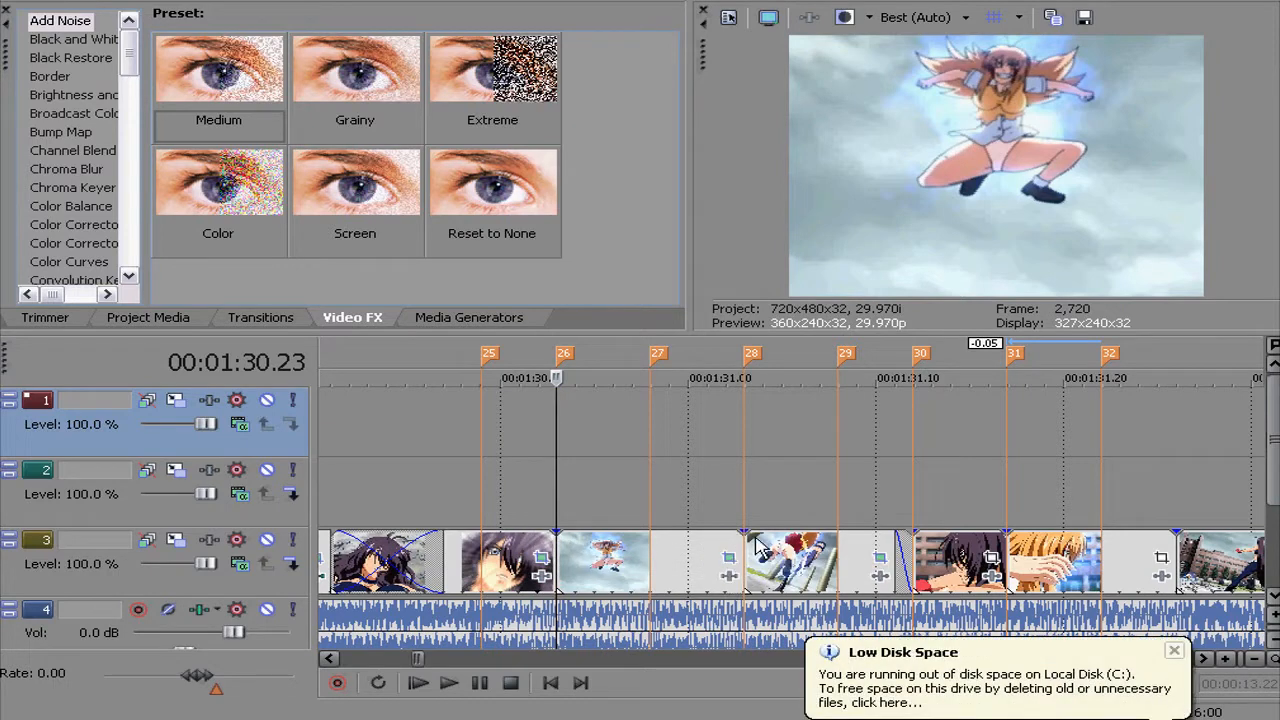
{"action": "left_click", "coordinate": [1176, 651]}
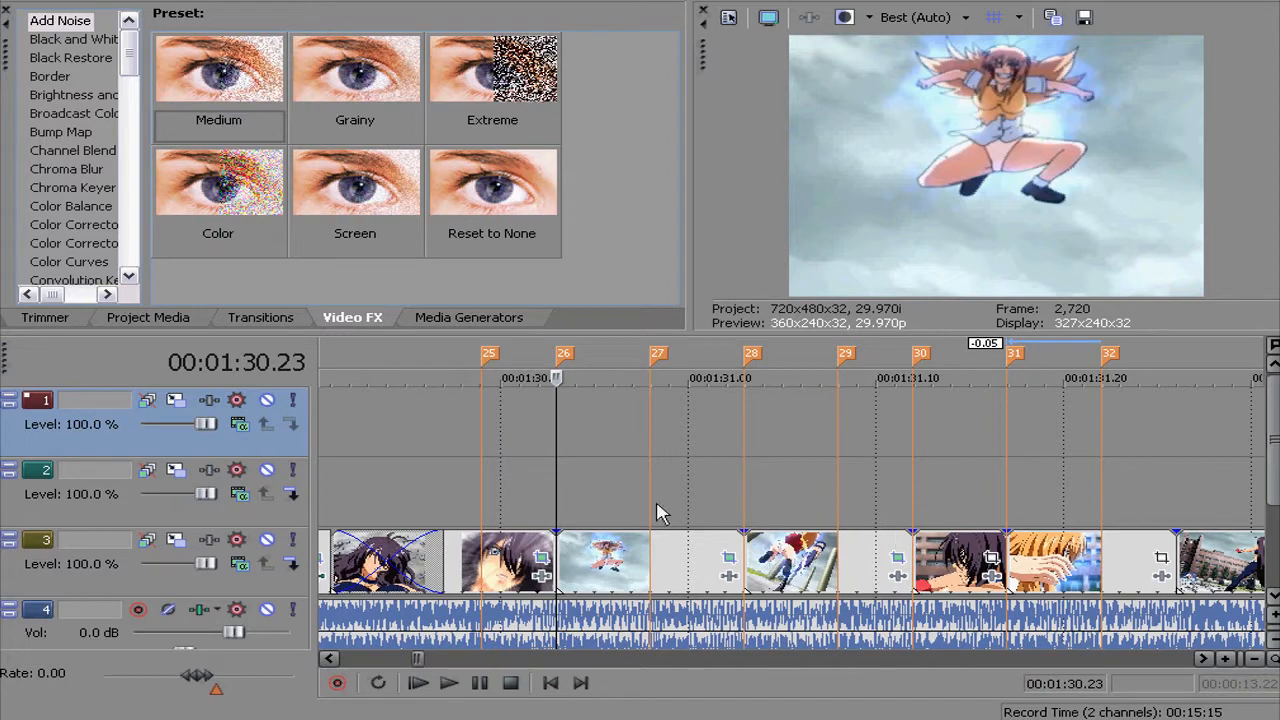
Split the clips on track 3 at markers 25, 27 and 29
{"action": "left_click", "coordinate": [480, 432]}
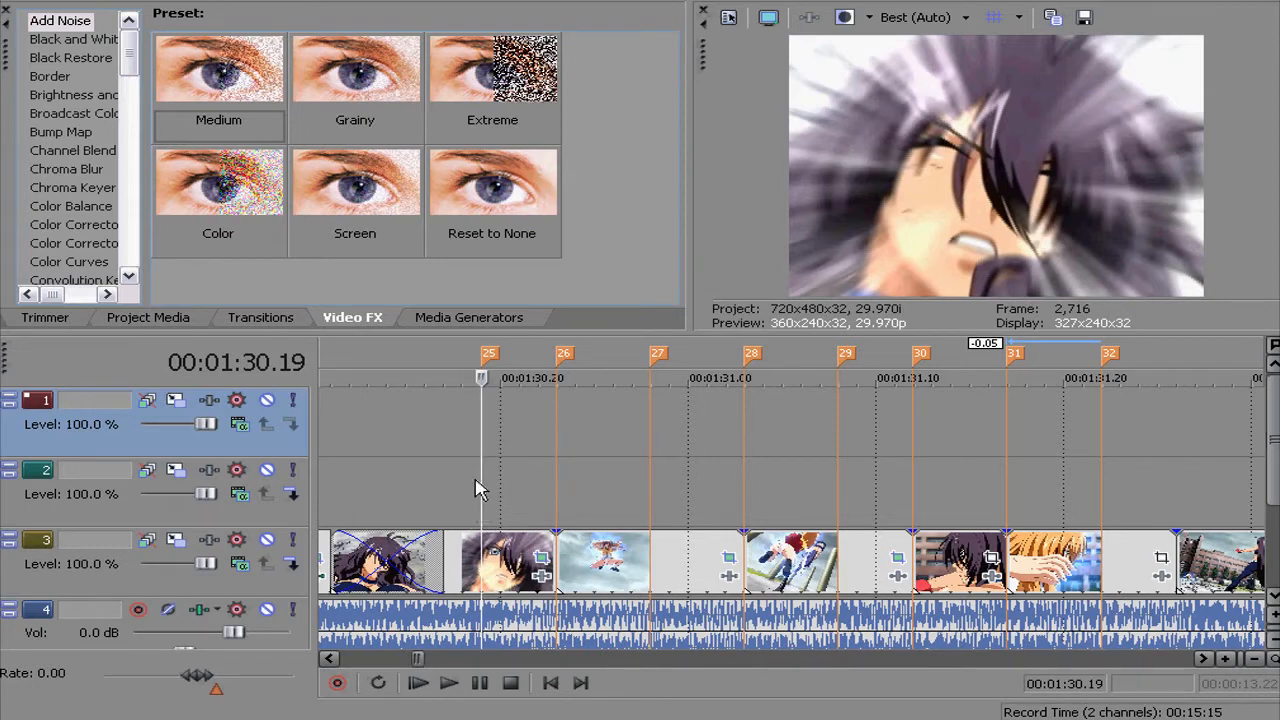
{"action": "left_click", "coordinate": [485, 550]}
{"action": "mouse_move", "coordinate": [485, 553]}
{"action": "left_mouse_down"}
{"action": "mouse_move", "coordinate": [793, 575]}
{"action": "mouse_move", "coordinate": [843, 557]}
{"action": "left_mouse_up"}
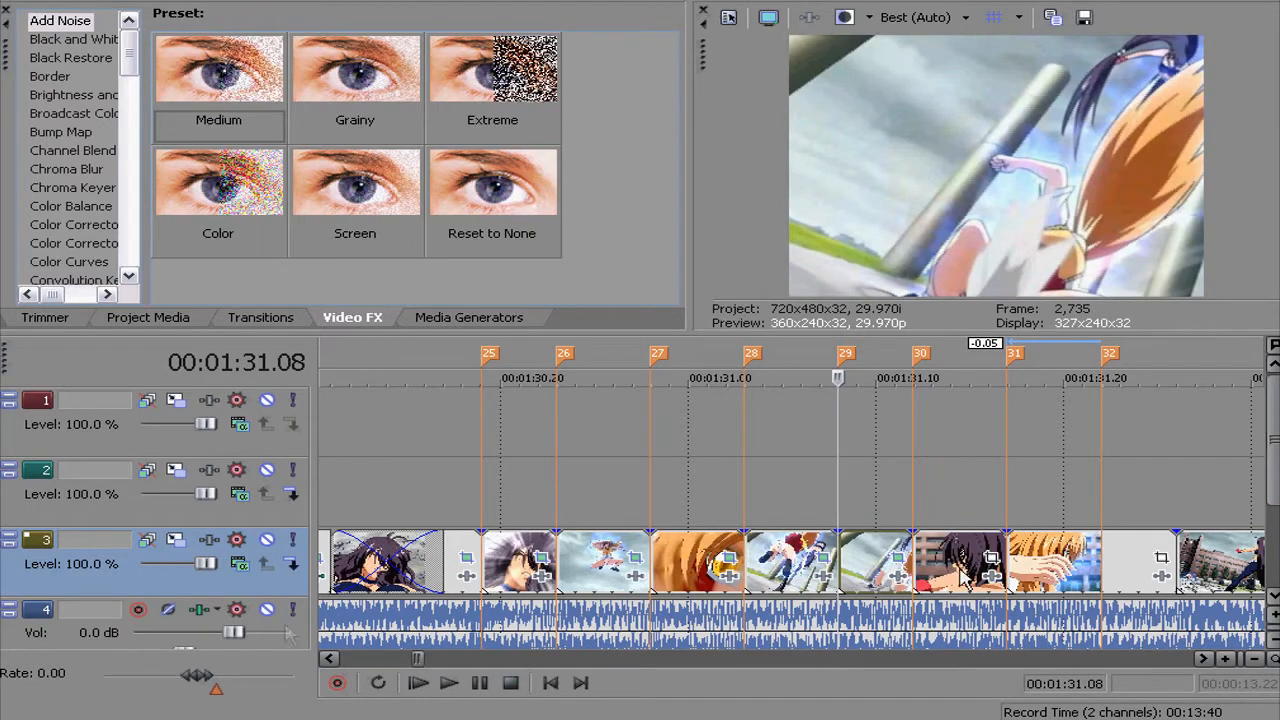
Examine the close-up face clip between markers 25 and 26, from 00:01:30.19 to 00:01:30.22
{"action": "left_click", "coordinate": [483, 491]}
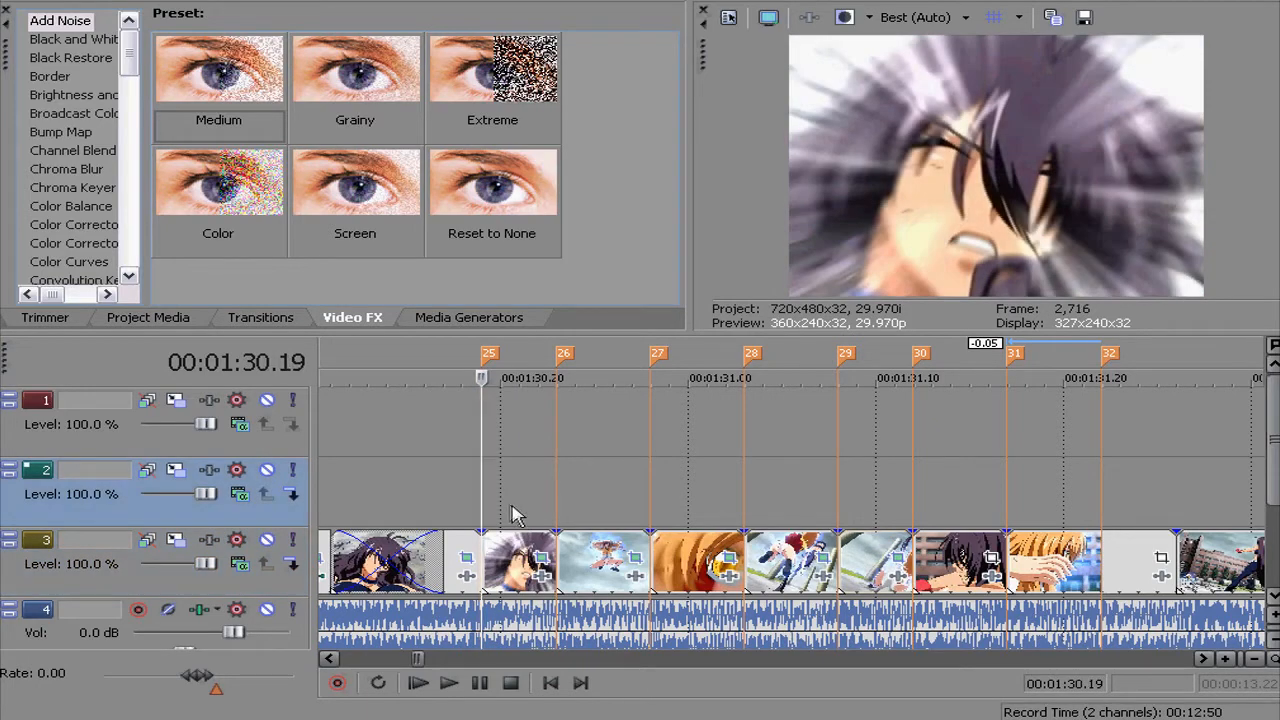
{"action": "scroll", "coordinate": [508, 510], "scroll_direction": "up", "scroll_amount": 4}
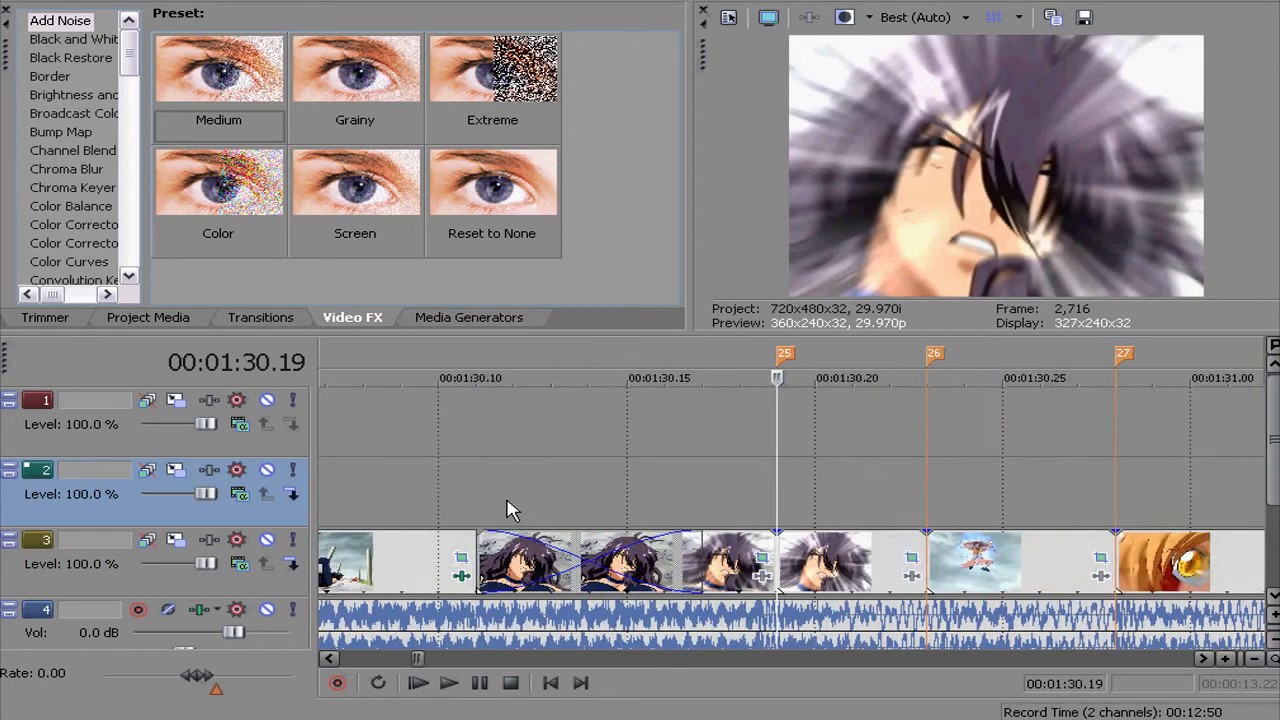
{"action": "scroll", "coordinate": [915, 466], "scroll_direction": "down", "scroll_amount": 3}
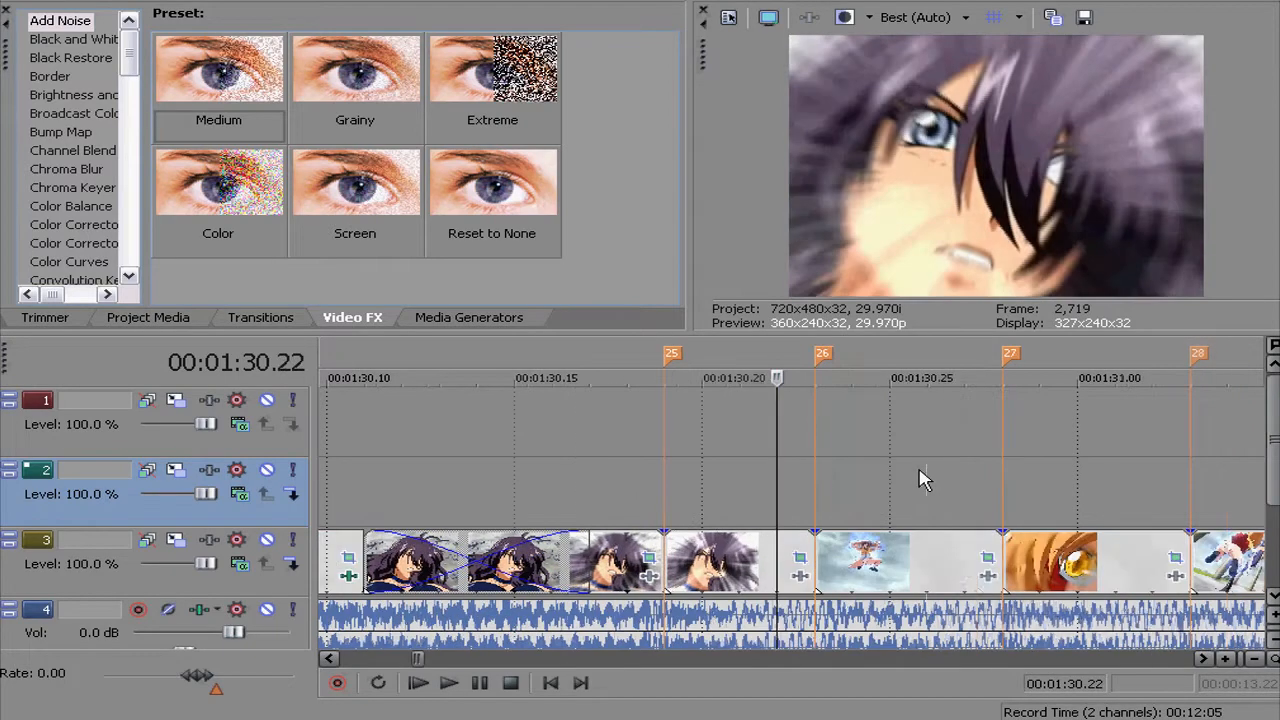
Apply the 100% Black and White effect preset to the track 3 clips starting at markers 25 and 26
{"action": "scroll", "coordinate": [827, 500], "scroll_direction": "down", "scroll_amount": 1}
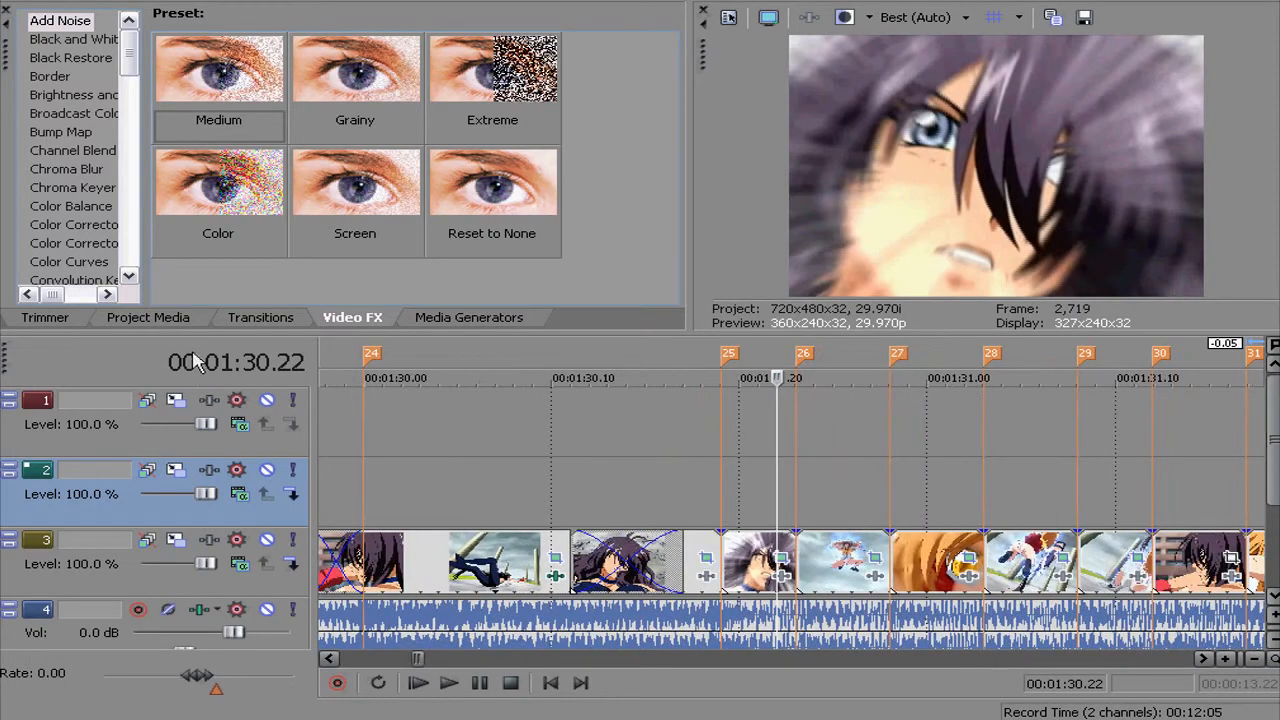
{"action": "left_click", "coordinate": [68, 40]}
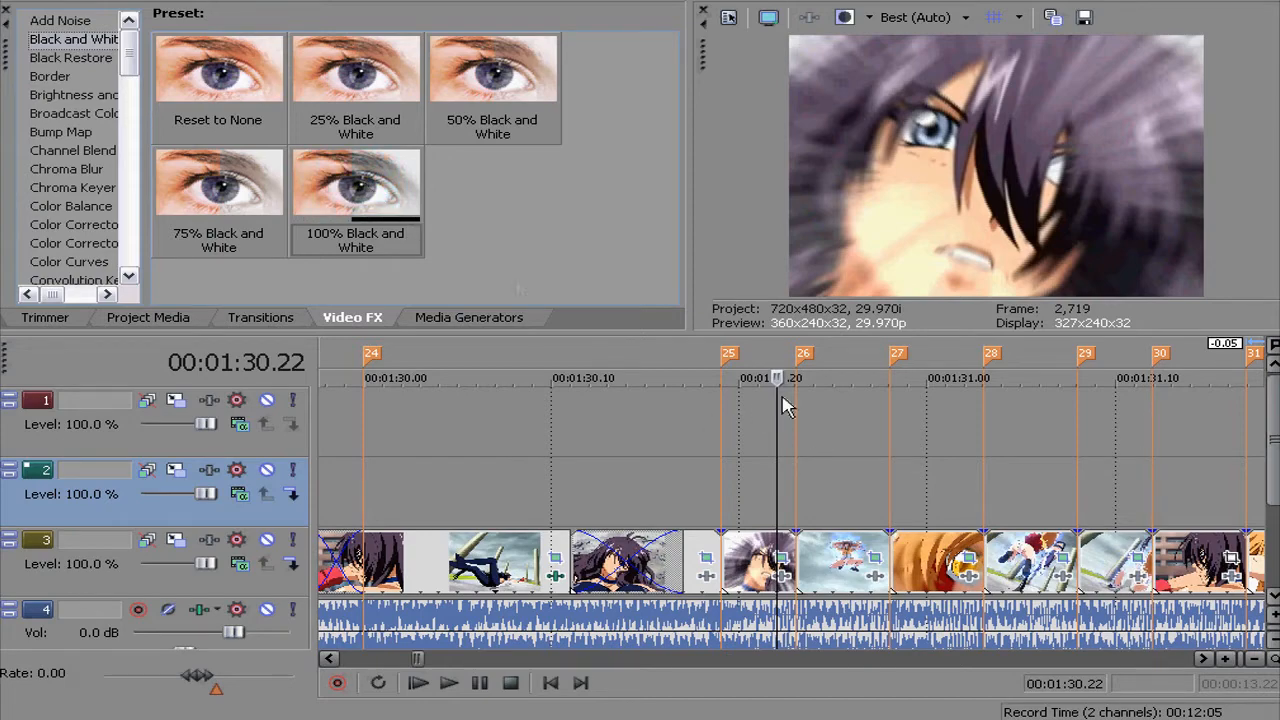
{"action": "left_click_drag", "start_coordinate": [340, 205], "coordinate": [750, 558]}
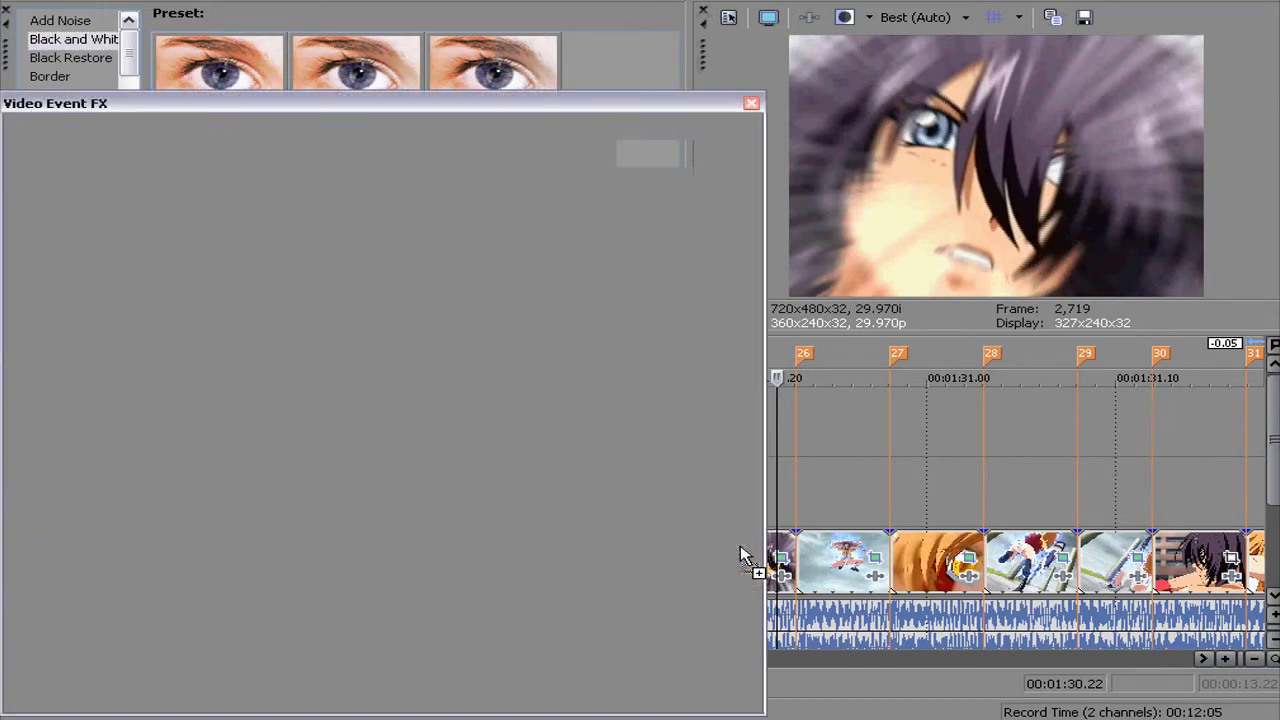
{"action": "left_click", "coordinate": [751, 104]}
{"action": "left_click", "coordinate": [815, 450]}
{"action": "left_click_drag", "start_coordinate": [365, 193], "coordinate": [846, 550]}
{"action": "left_click", "coordinate": [752, 104]}
Apply the 100% Black and White preset to the clips starting at markers 27 and 28
{"action": "left_click", "coordinate": [926, 450]}
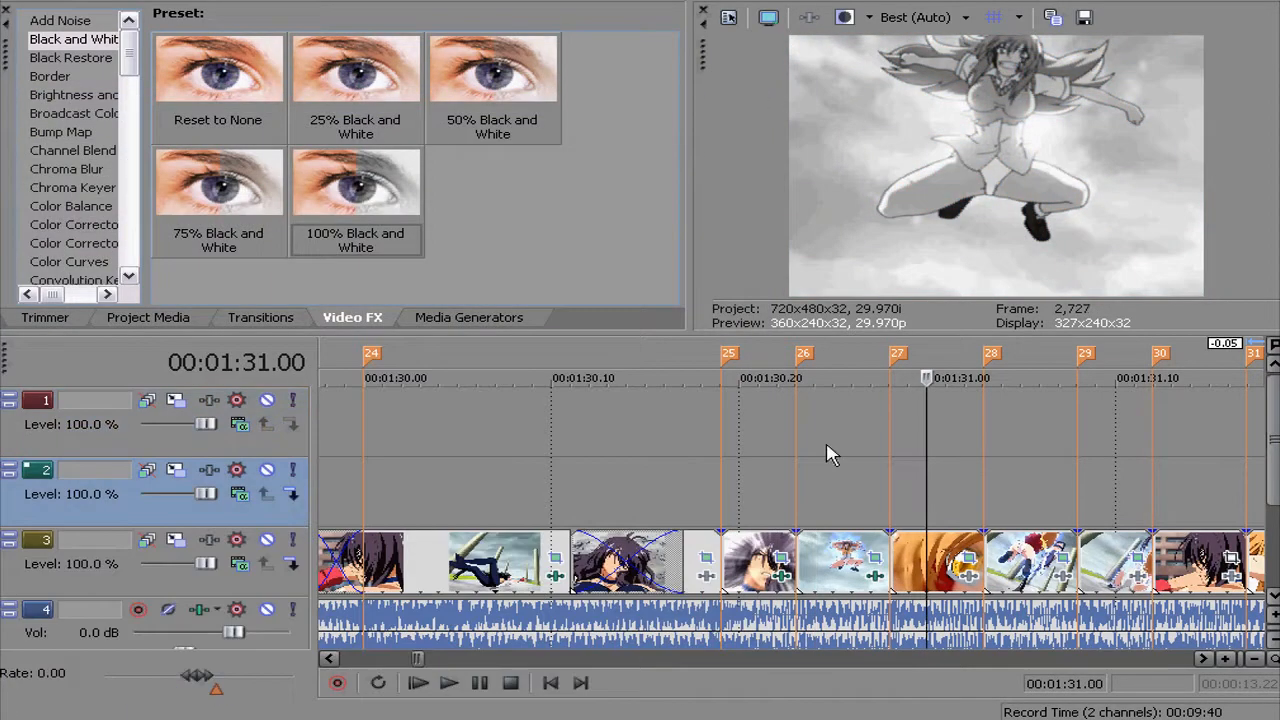
{"action": "left_click_drag", "start_coordinate": [400, 206], "coordinate": [940, 555]}
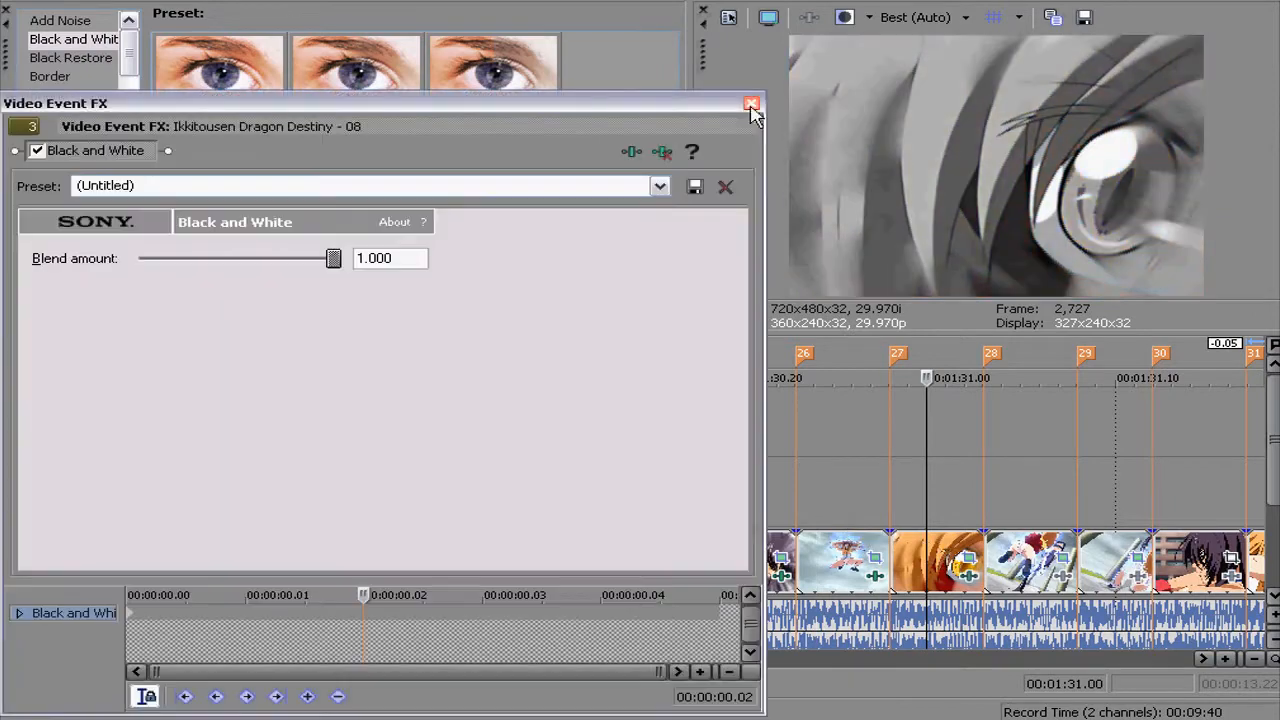
{"action": "left_click", "coordinate": [752, 104]}
{"action": "left_click_drag", "start_coordinate": [378, 190], "coordinate": [1075, 570]}
{"action": "left_click", "coordinate": [1038, 485]}
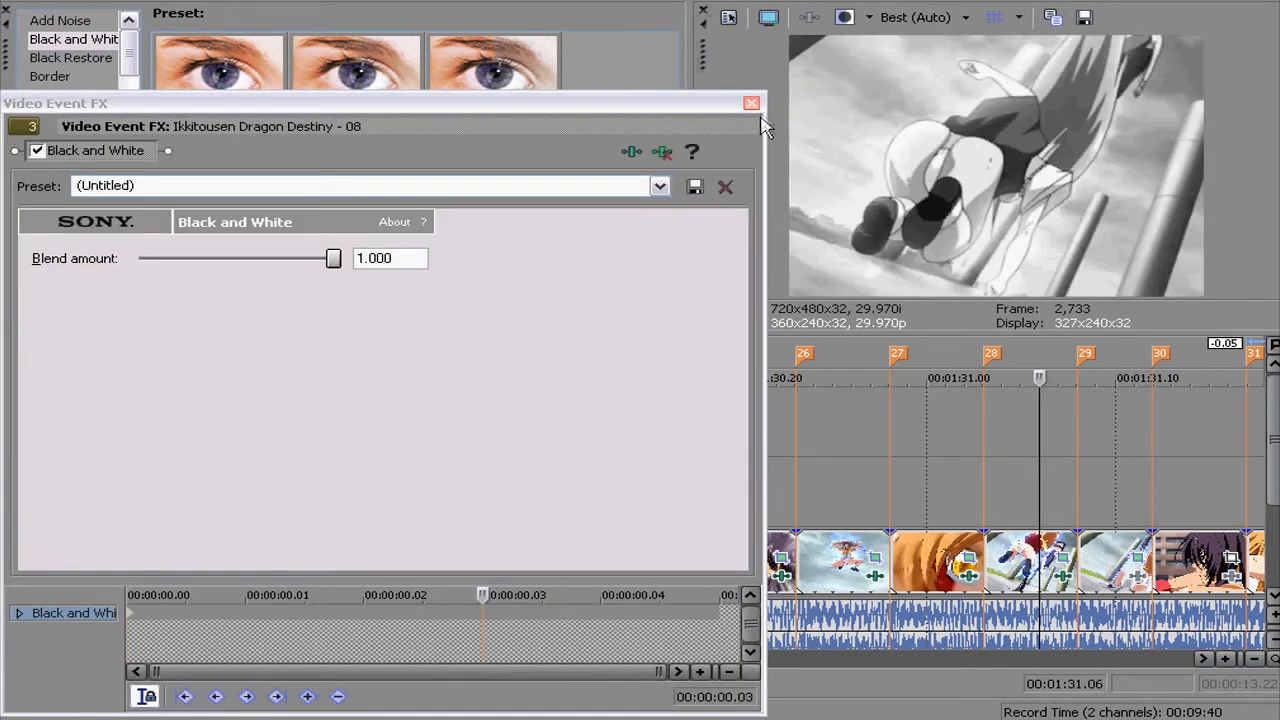
{"action": "left_click", "coordinate": [752, 104]}
Add the 100% Black and White preset to the three clips starting at markers 29, 30 and 31
{"action": "left_click_drag", "start_coordinate": [356, 190], "coordinate": [1130, 580]}
{"action": "left_click", "coordinate": [752, 104]}
{"action": "left_click_drag", "start_coordinate": [354, 212], "coordinate": [1190, 560]}
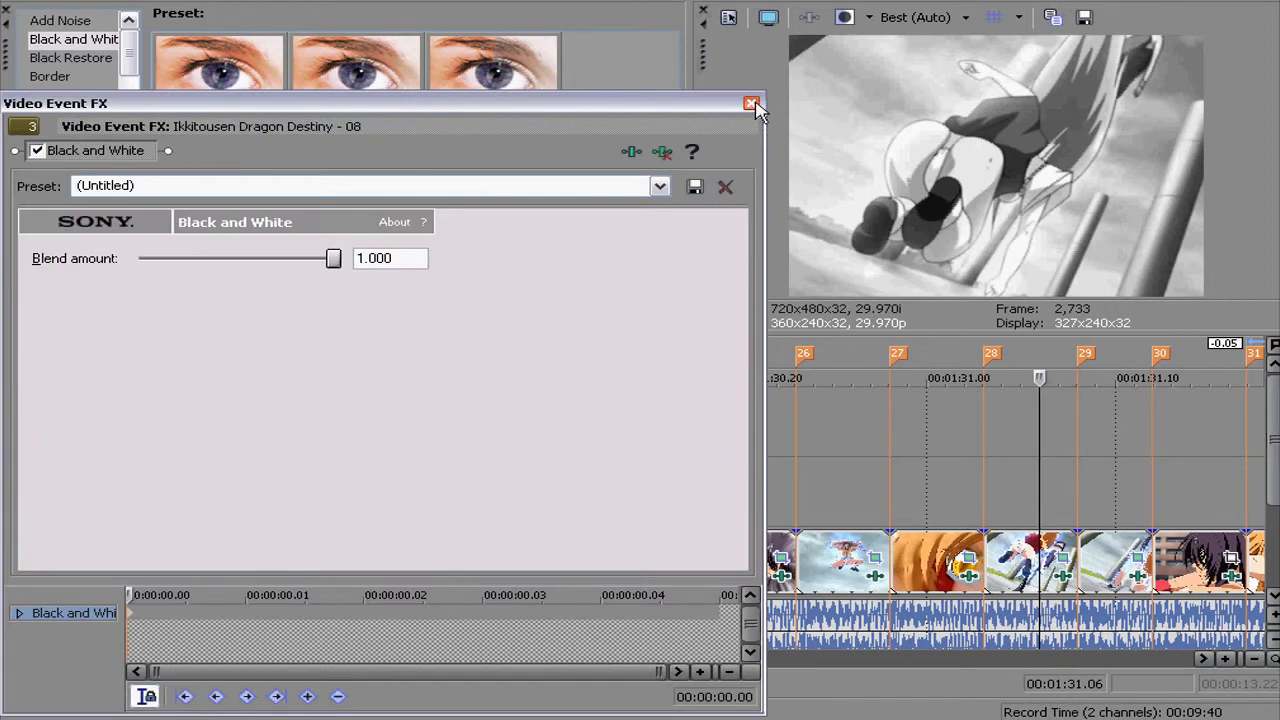
{"action": "left_click", "coordinate": [752, 104]}
{"action": "left_click_drag", "start_coordinate": [395, 215], "coordinate": [1257, 549]}
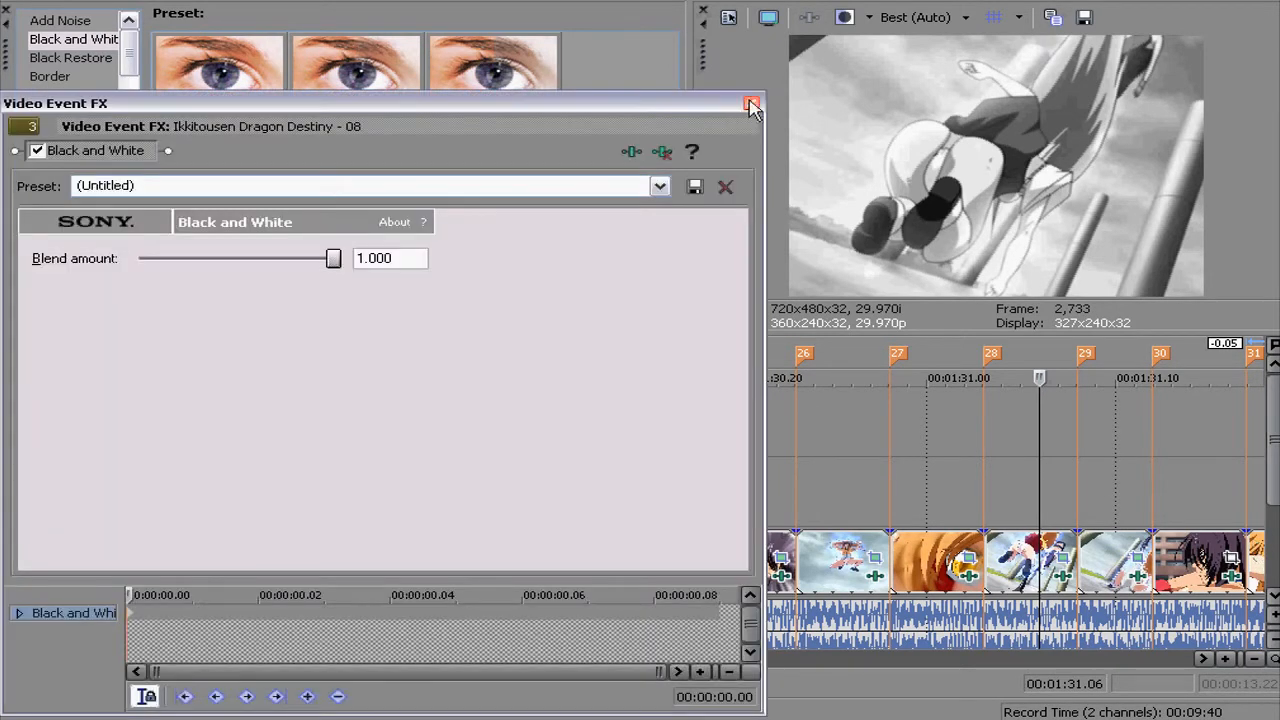
{"action": "left_click", "coordinate": [751, 104]}
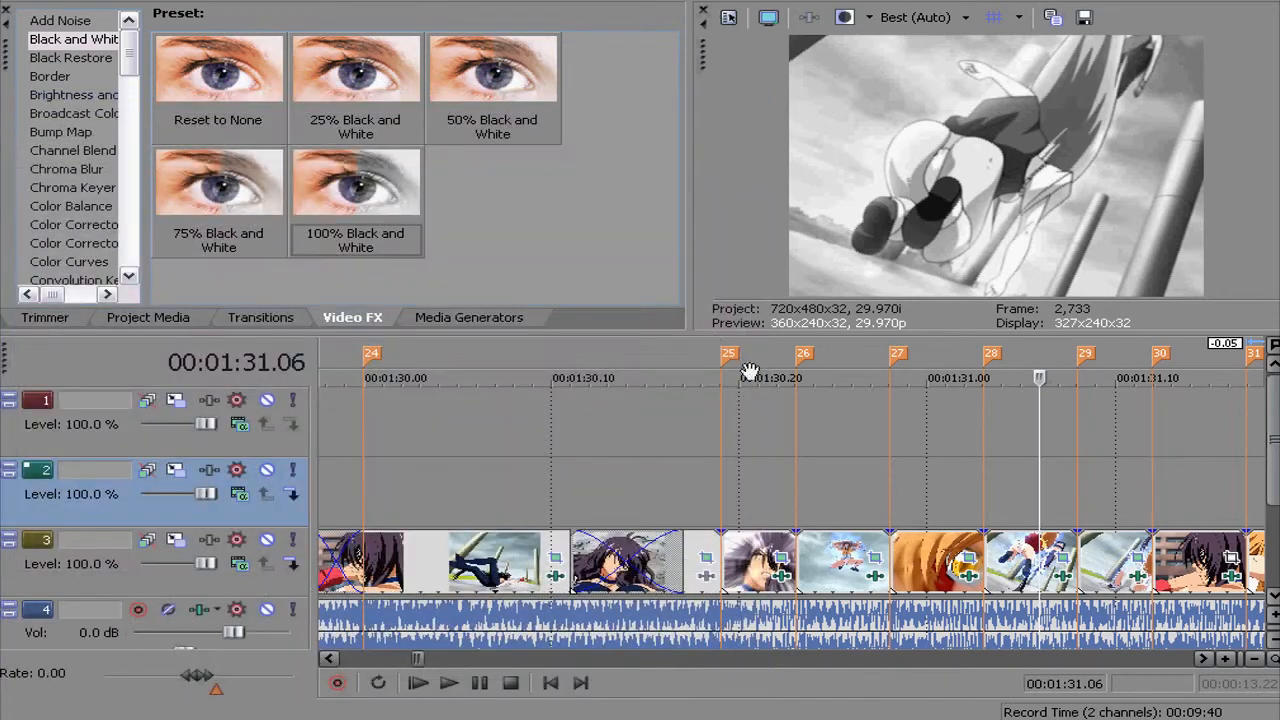
Add a one-frame fade-out to the clip ending at marker 25 on track 3, and dismiss the disk space notification
{"action": "left_click", "coordinate": [738, 487]}
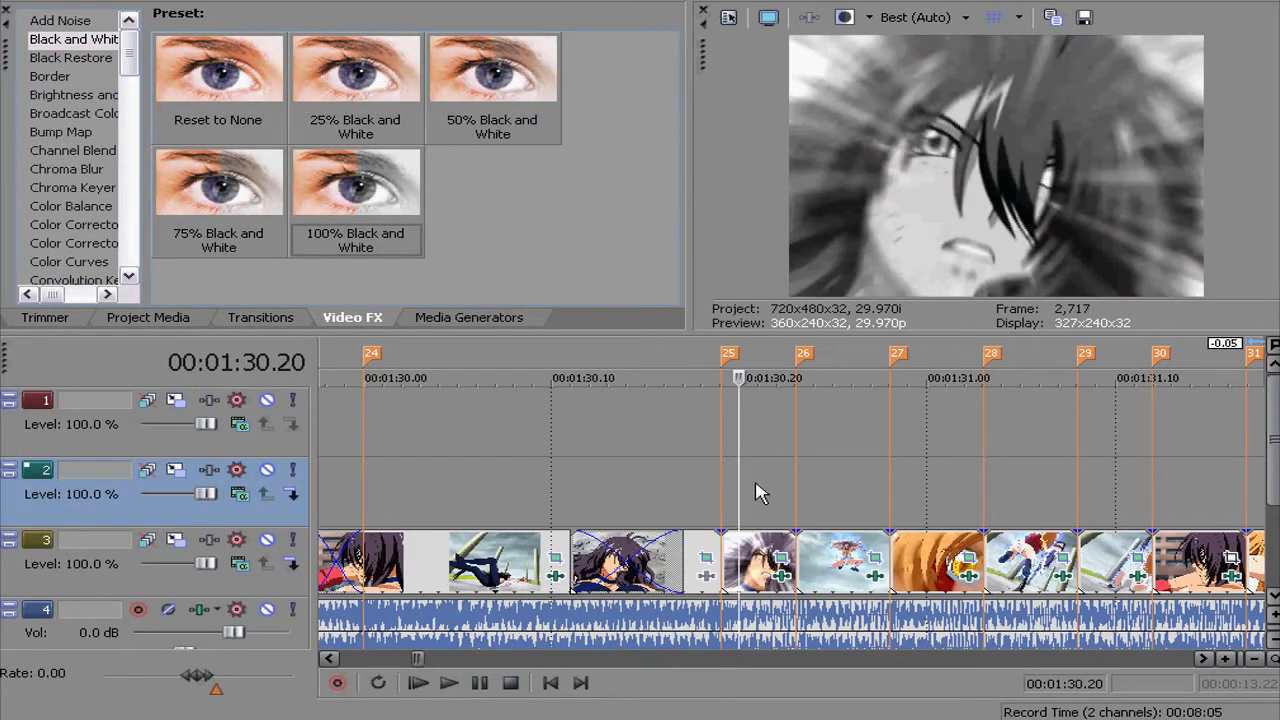
{"action": "left_click", "coordinate": [757, 483]}
{"action": "left_click", "coordinate": [783, 482]}
{"action": "left_click", "coordinate": [799, 483]}
{"action": "left_click", "coordinate": [833, 492]}
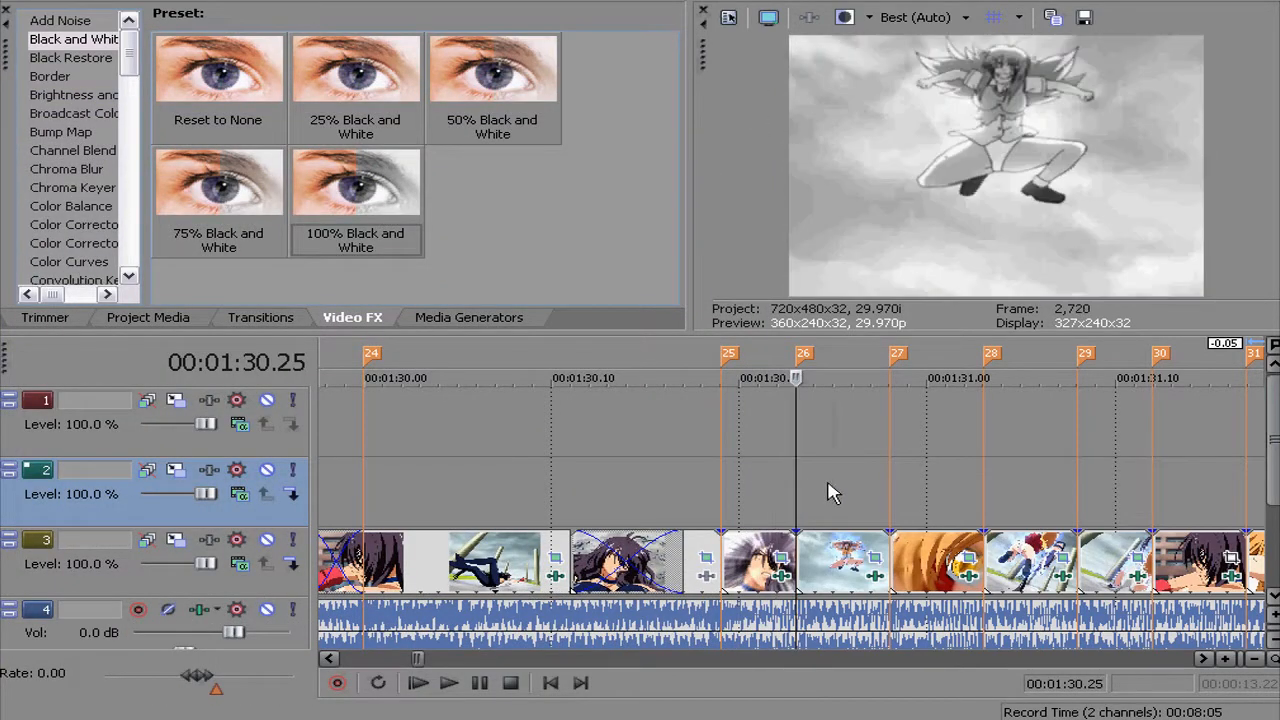
{"action": "left_click", "coordinate": [727, 497]}
{"action": "scroll", "coordinate": [727, 497], "scroll_direction": "up", "scroll_amount": 3}
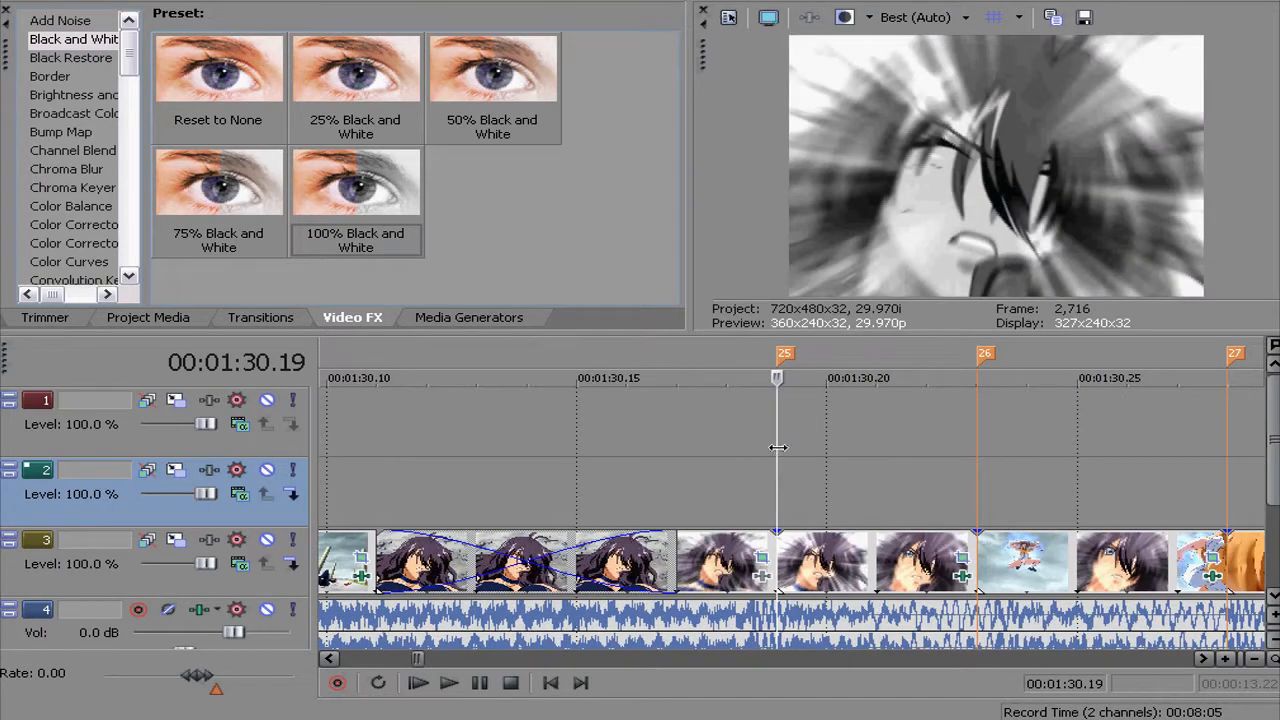
{"action": "scroll", "coordinate": [778, 446], "scroll_direction": "up", "scroll_amount": 2}
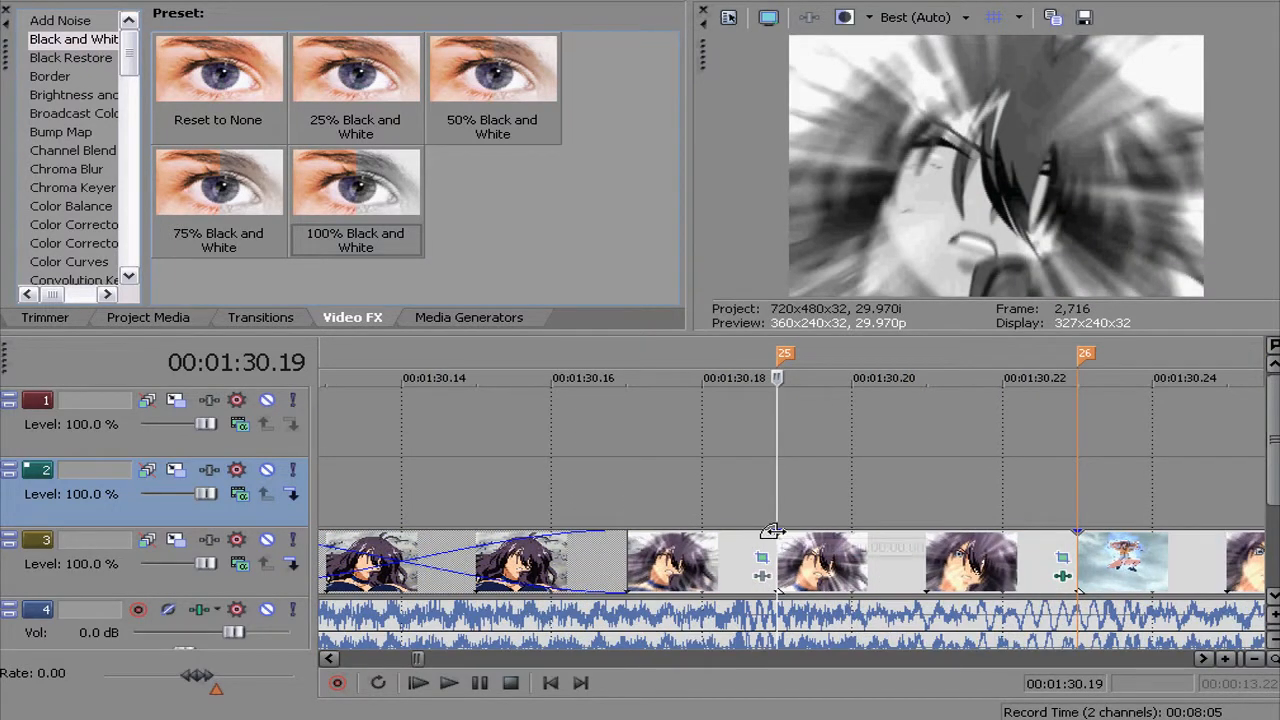
{"action": "left_click_drag", "start_coordinate": [778, 530], "coordinate": [703, 530]}
{"action": "left_click", "coordinate": [1176, 651]}
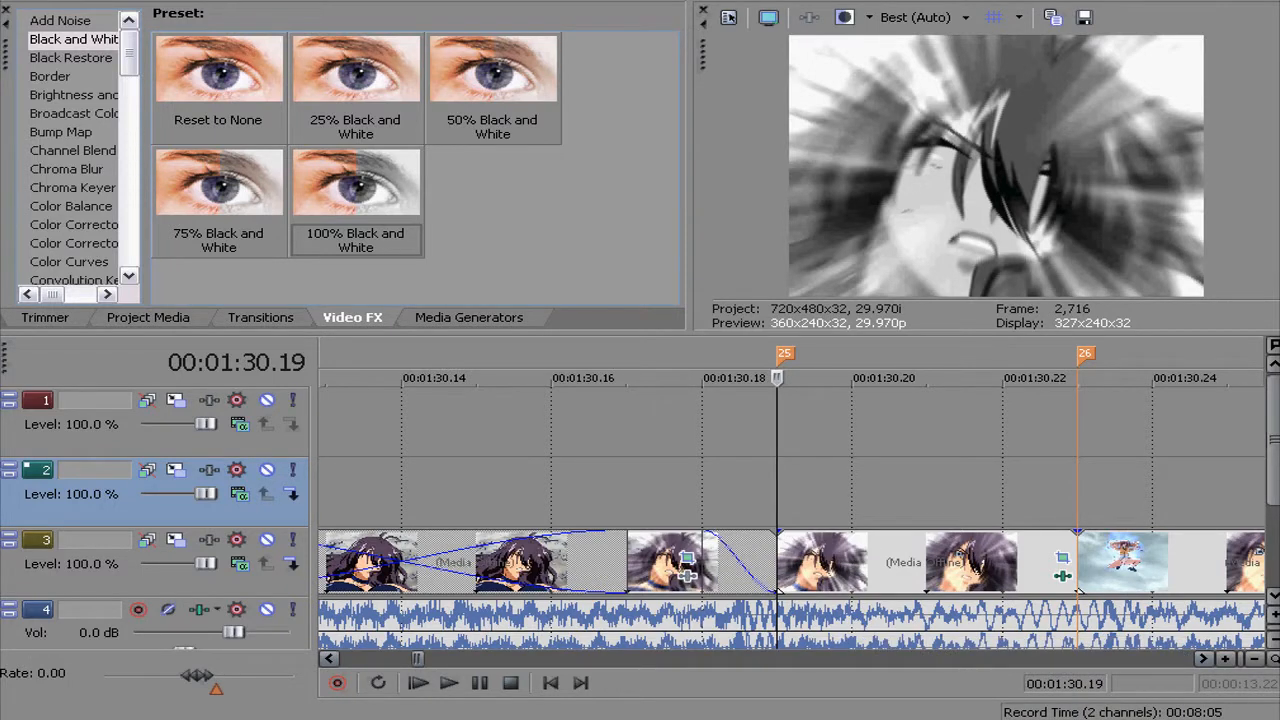
Add a one-frame fade-out to the close-up face clip ending at marker 26
{"action": "left_click", "coordinate": [963, 480]}
{"action": "scroll", "coordinate": [963, 486], "scroll_direction": "down", "scroll_amount": 3}
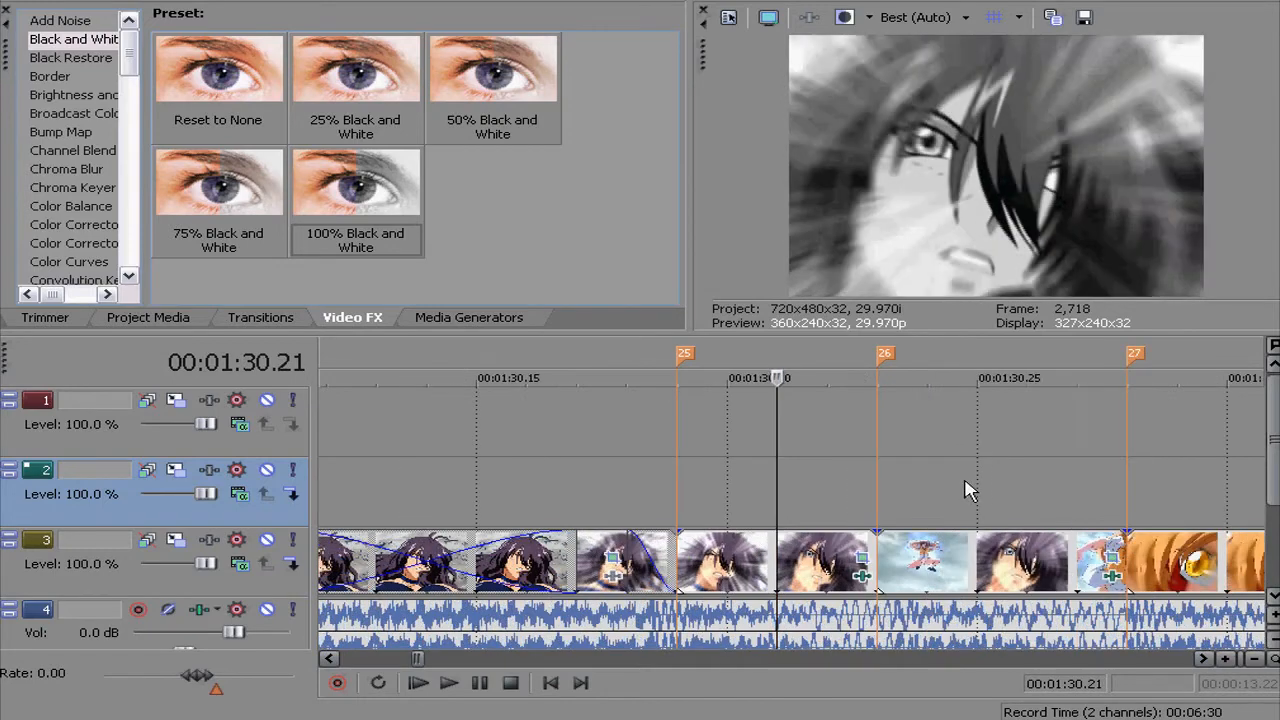
{"action": "scroll", "coordinate": [922, 507], "scroll_direction": "up", "scroll_amount": 3}
{"action": "left_click_drag", "start_coordinate": [928, 532], "coordinate": [886, 530]}
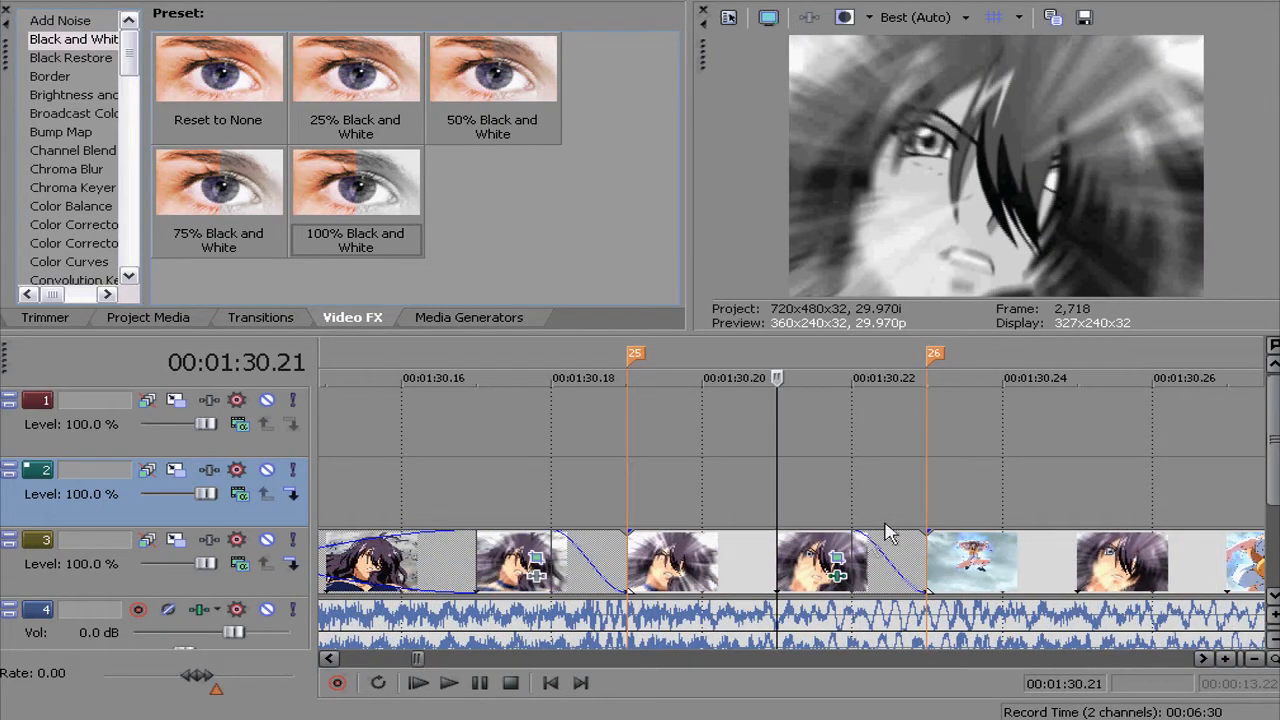
Give the clips ending at markers 27 and 28 one-frame fade-outs
{"action": "left_click", "coordinate": [888, 471]}
{"action": "left_click", "coordinate": [958, 471]}
{"action": "left_click", "coordinate": [1053, 470]}
{"action": "scroll", "coordinate": [1053, 470], "scroll_direction": "down", "scroll_amount": 1}
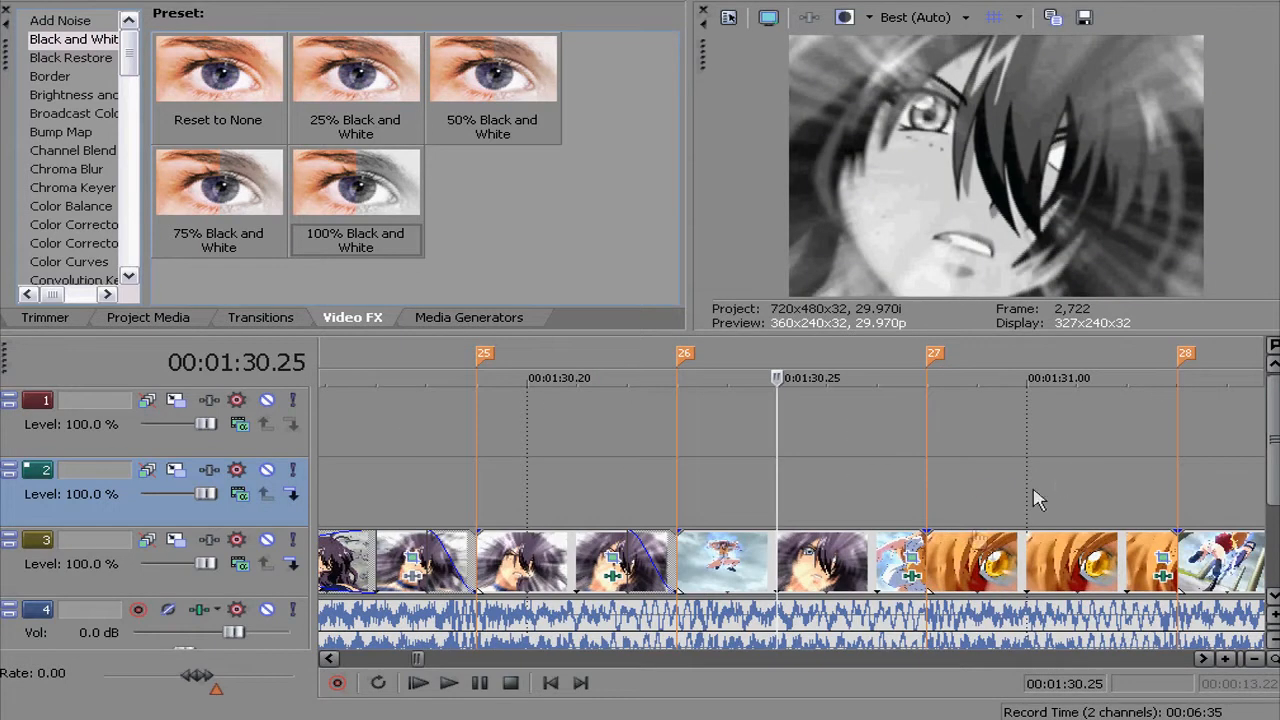
{"action": "left_click_drag", "start_coordinate": [928, 532], "coordinate": [822, 543]}
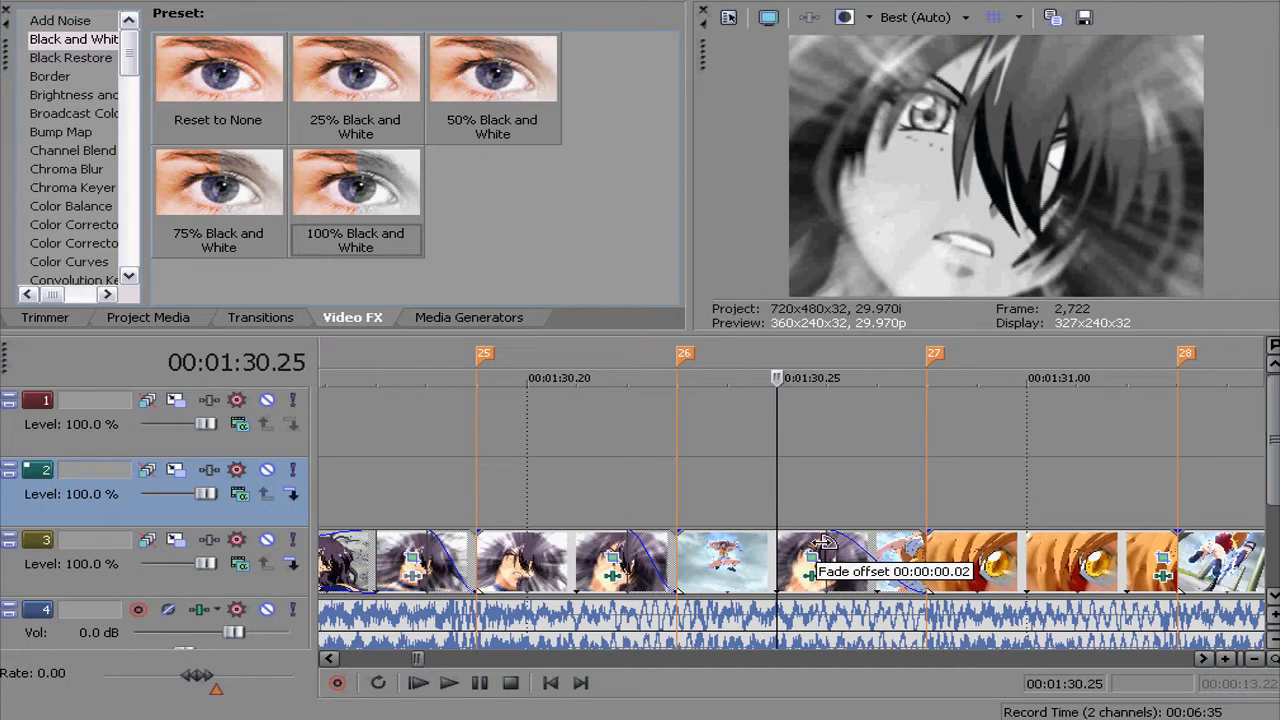
{"action": "left_click_drag", "start_coordinate": [823, 543], "coordinate": [878, 540]}
{"action": "left_click", "coordinate": [1114, 461]}
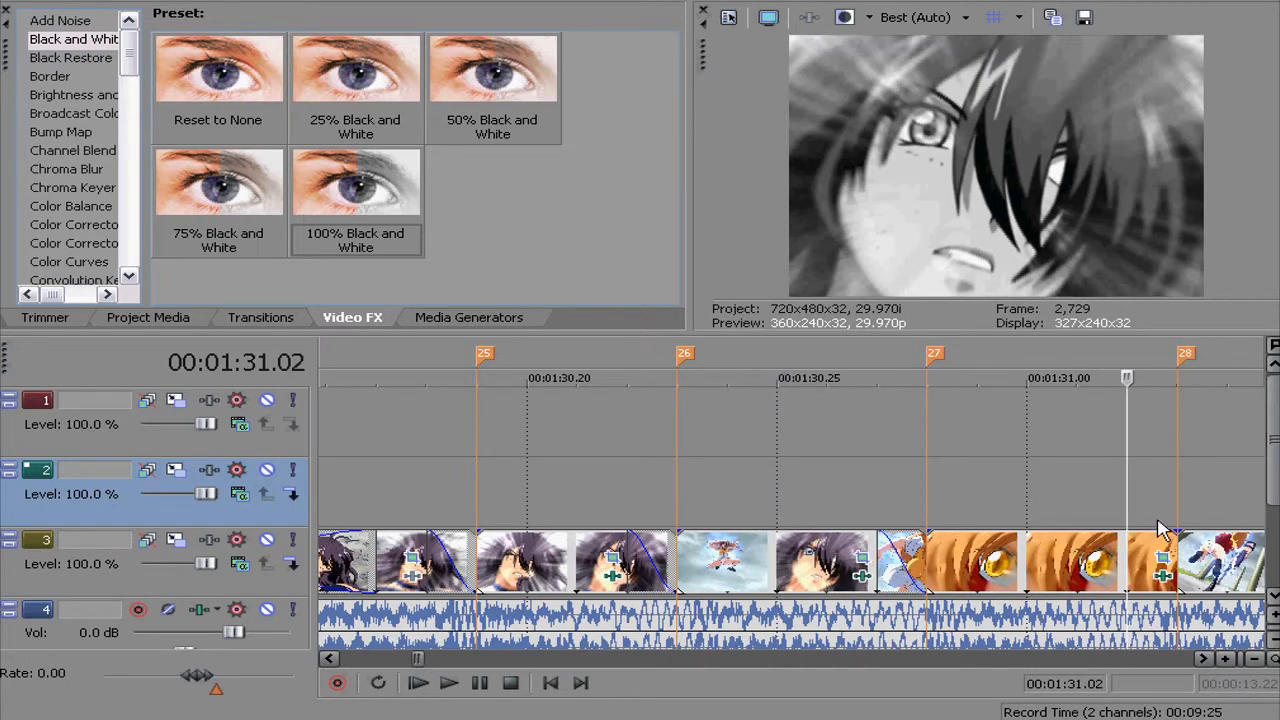
{"action": "scroll", "coordinate": [1150, 530], "scroll_direction": "down", "scroll_amount": 3}
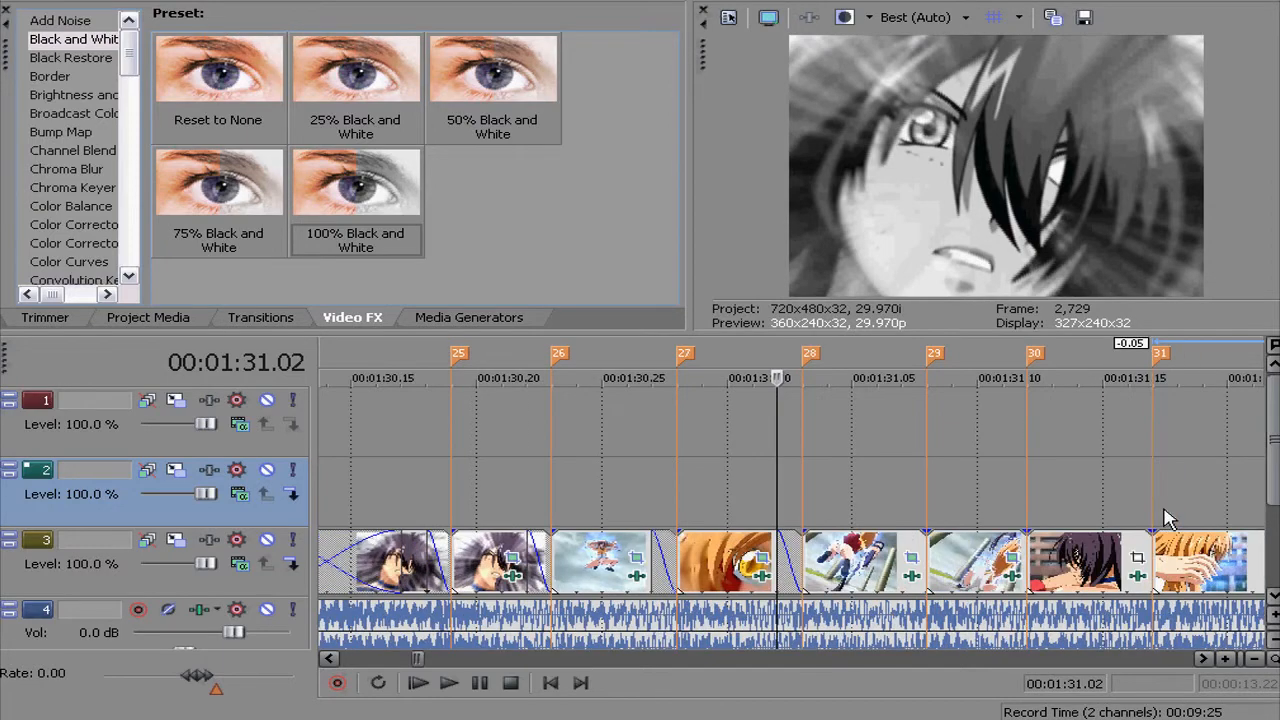
Add one-frame fade-outs to the clips ending at markers 29 and 30
{"action": "left_click", "coordinate": [897, 513]}
{"action": "scroll", "coordinate": [897, 513], "scroll_direction": "up", "scroll_amount": 2}
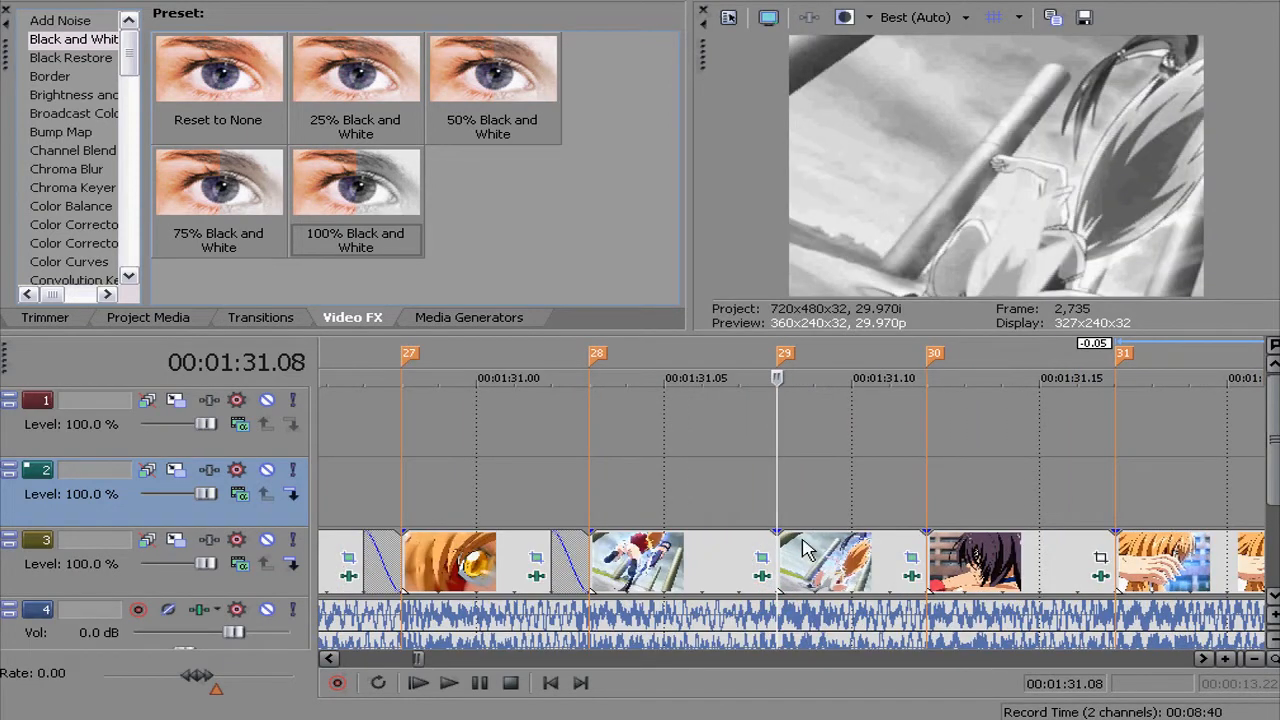
{"action": "left_click_drag", "start_coordinate": [774, 533], "coordinate": [728, 533]}
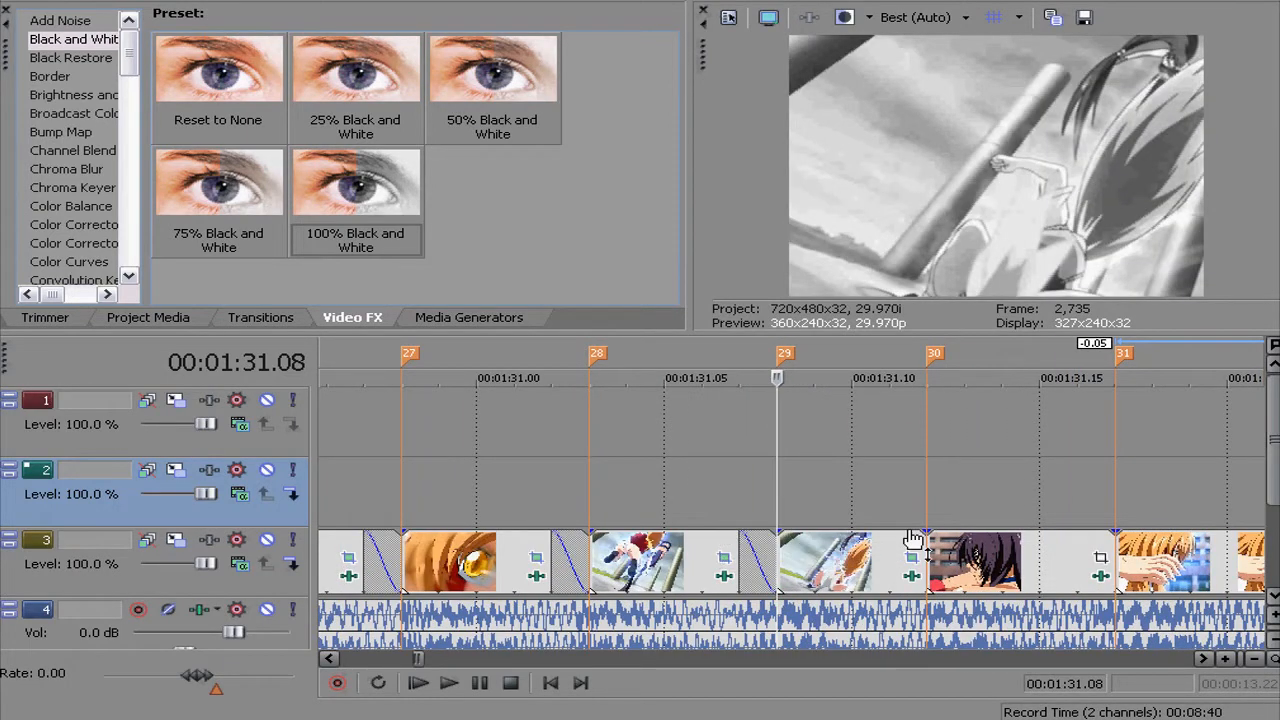
{"action": "left_click_drag", "start_coordinate": [922, 533], "coordinate": [880, 535]}
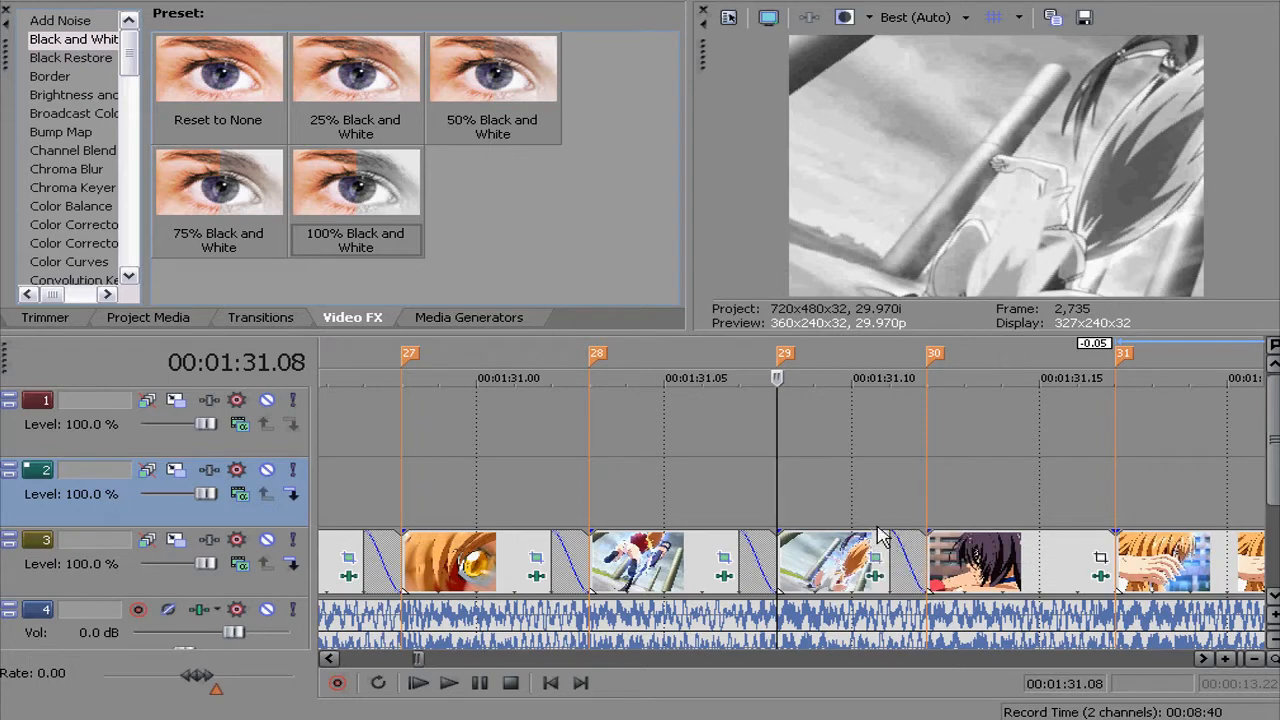
Move the clip starting at marker 30 up to track 2, extend its end to marker 32, and dismiss the disk space notification
{"action": "left_click", "coordinate": [1036, 474]}
{"action": "left_click", "coordinate": [1078, 464]}
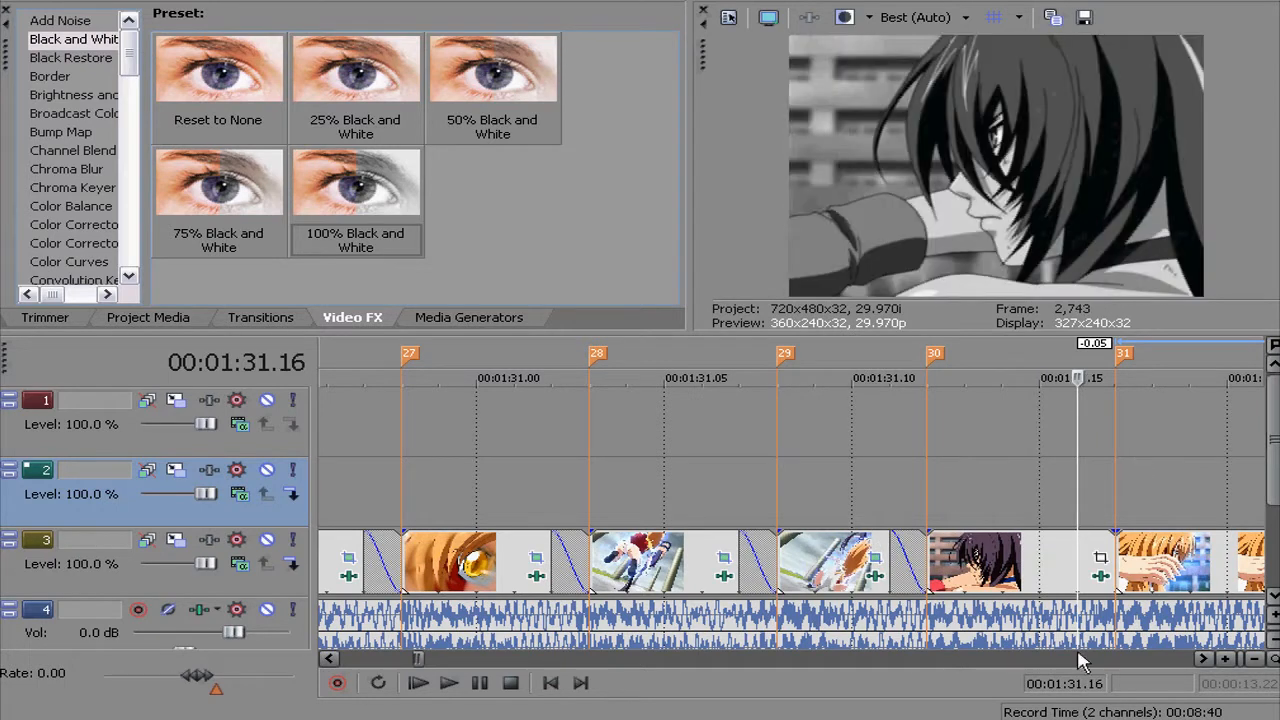
{"action": "key", "text": "Right"}
{"action": "key", "text": "Right"}
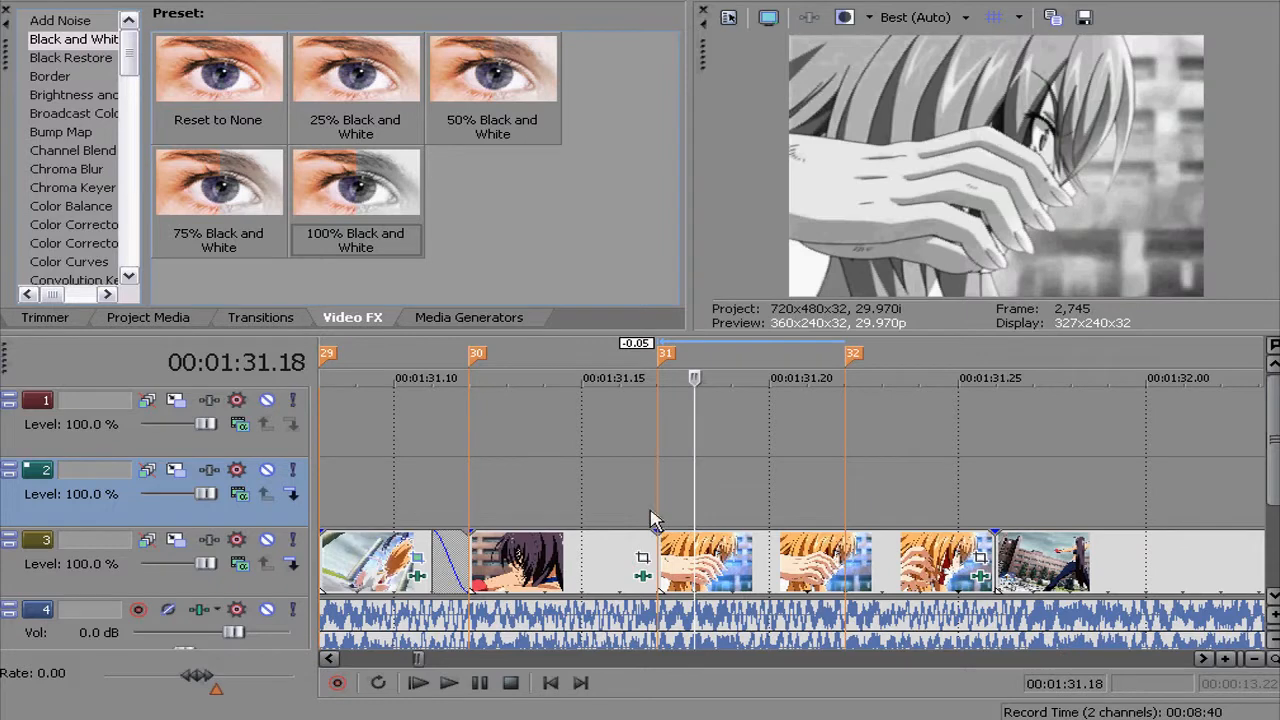
{"action": "left_click", "coordinate": [596, 572]}
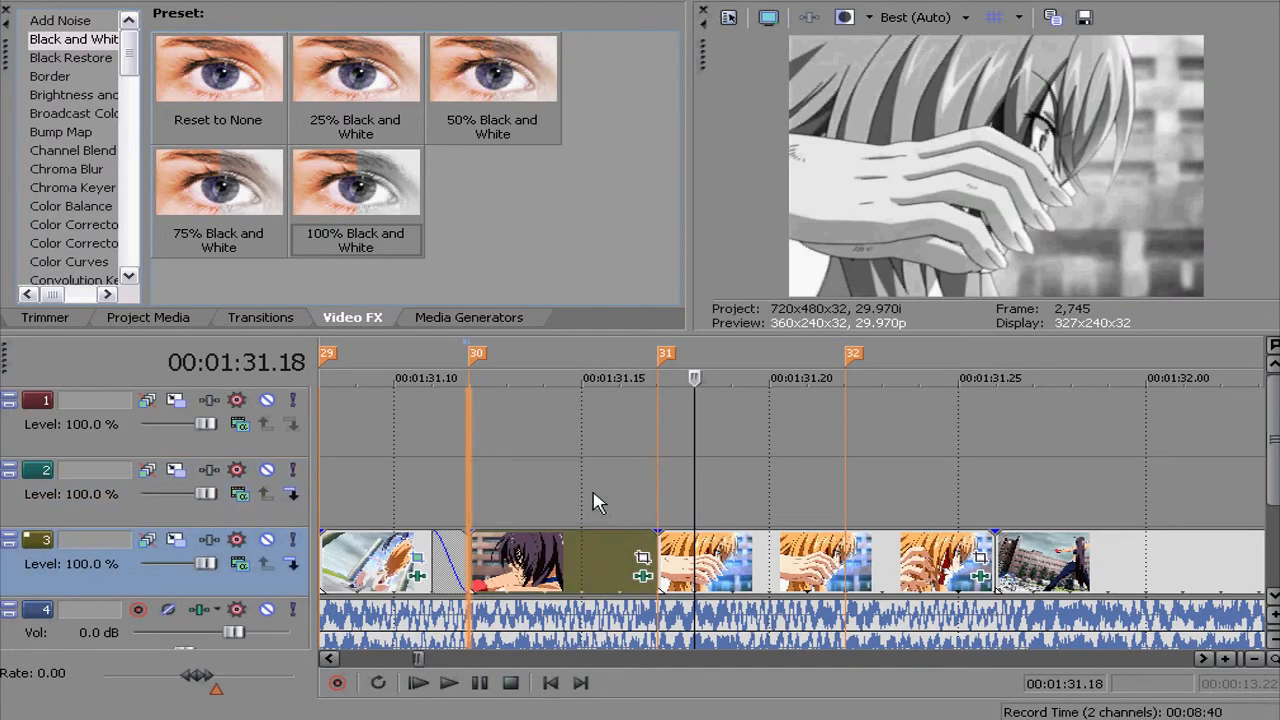
{"action": "left_click_drag", "start_coordinate": [594, 502], "coordinate": [596, 498]}
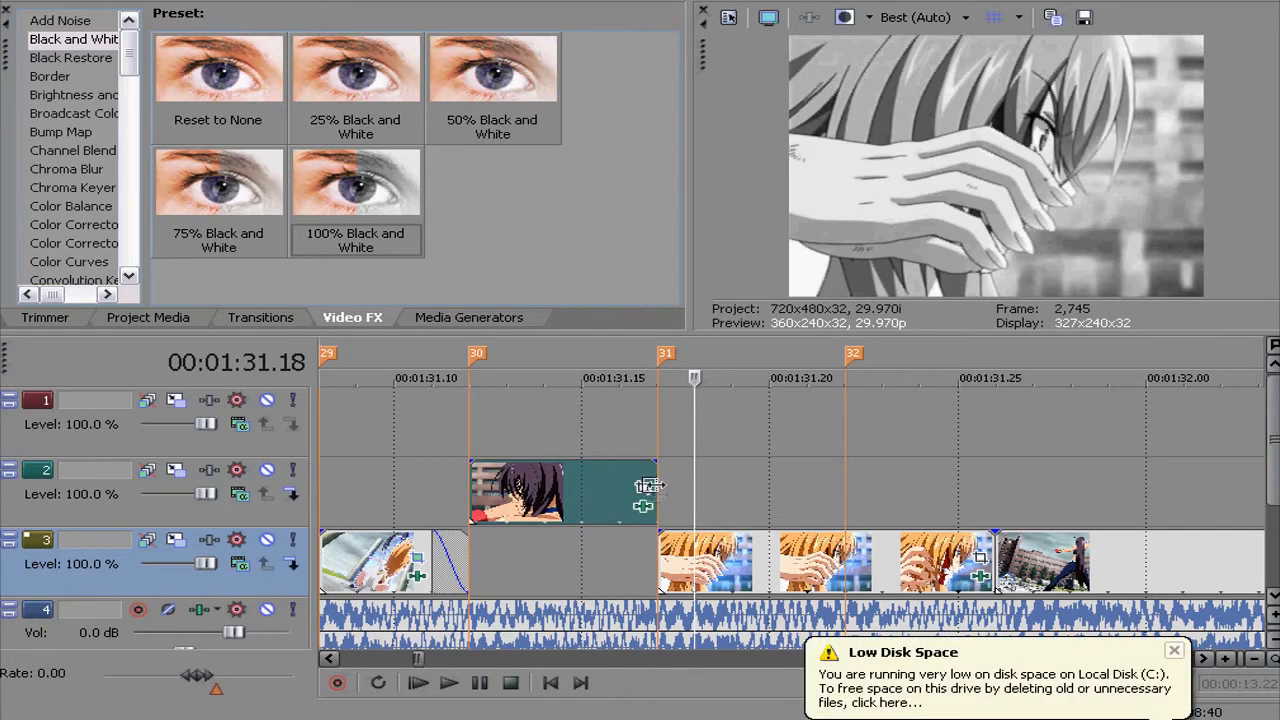
{"action": "left_click", "coordinate": [1174, 651]}
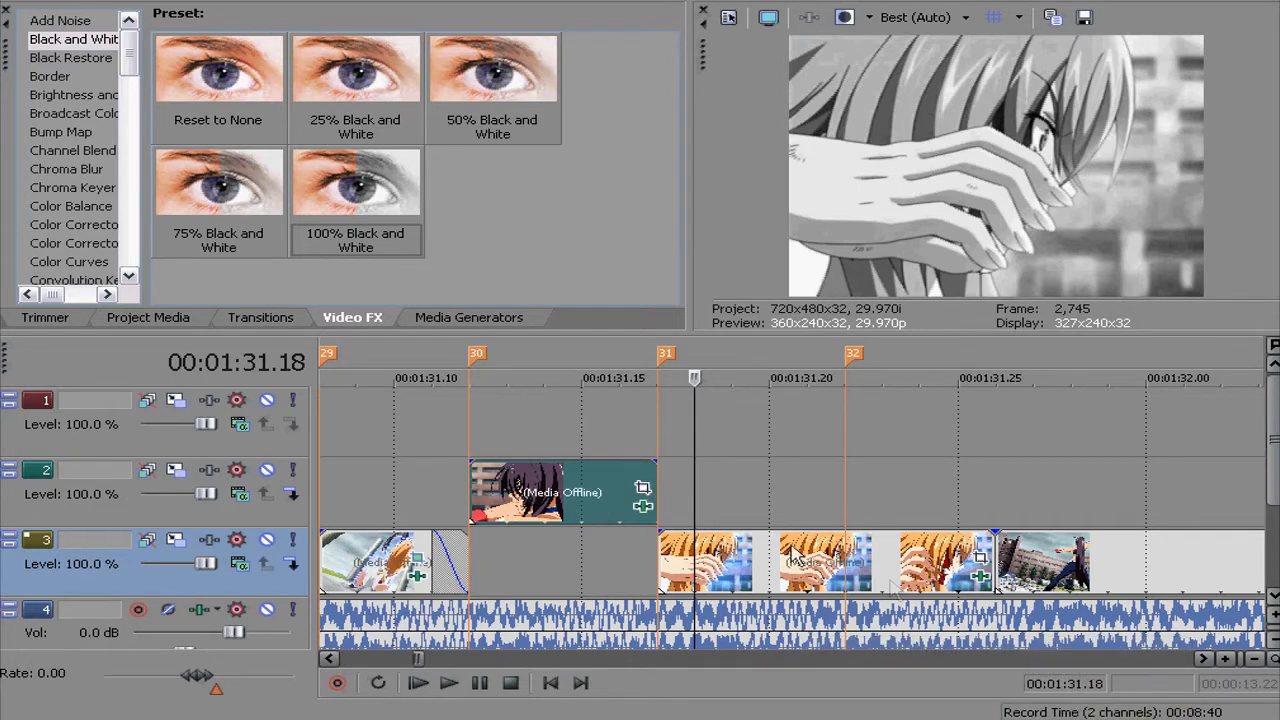
{"action": "left_click", "coordinate": [650, 476]}
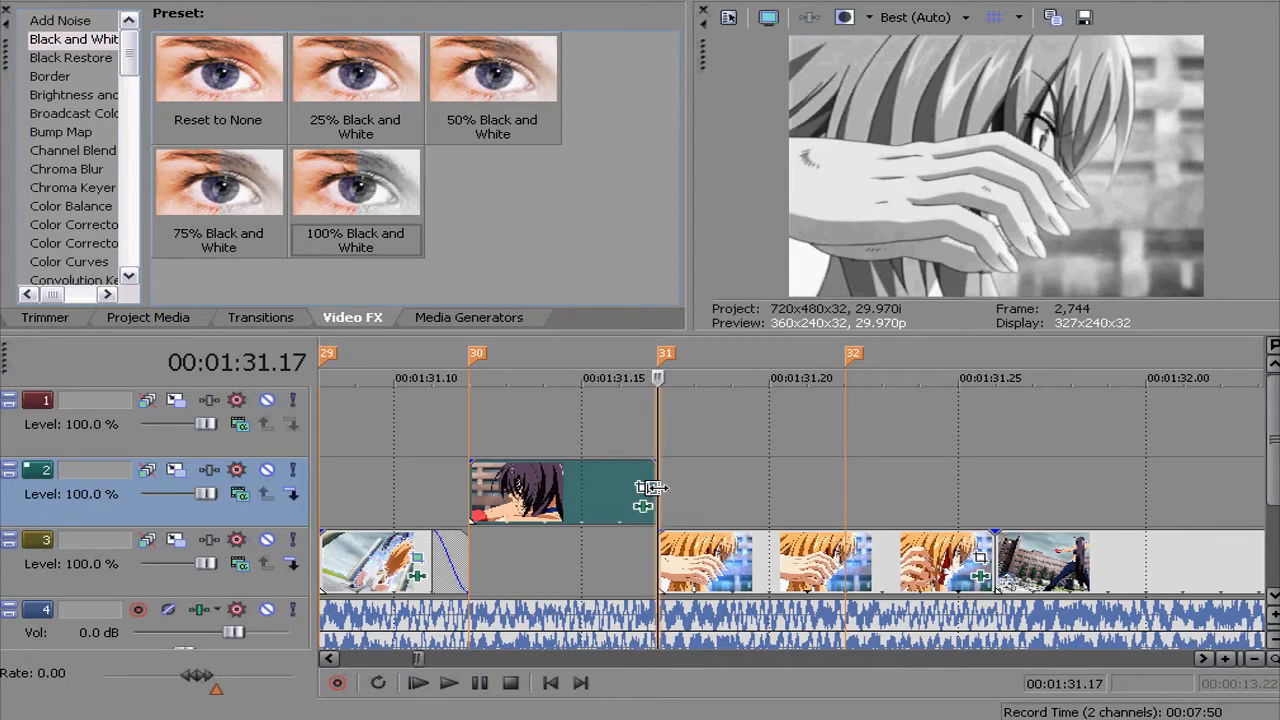
{"action": "left_click_drag", "start_coordinate": [650, 487], "coordinate": [858, 467]}
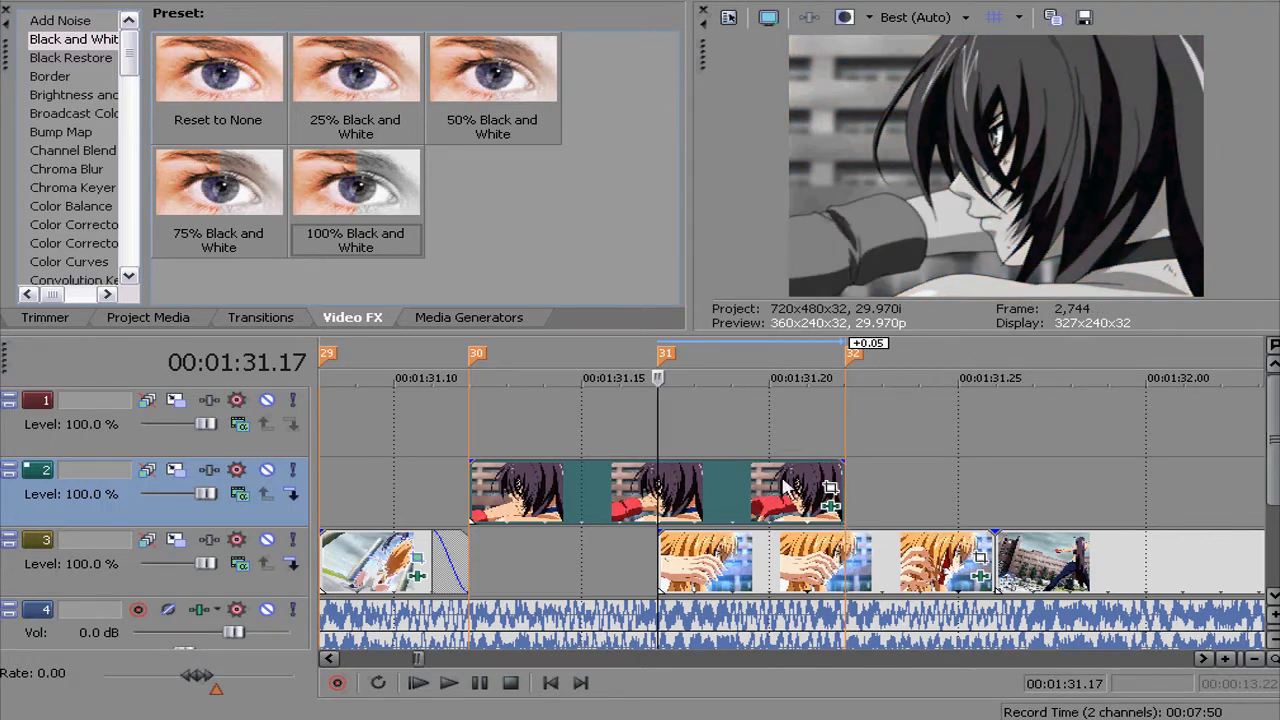
Move the extended clip back down to track 3 so it crossfades with the next clip between markers 31 and 32, and check the blend
{"action": "left_click_drag", "start_coordinate": [597, 500], "coordinate": [597, 566]}
{"action": "left_click", "coordinate": [694, 505]}
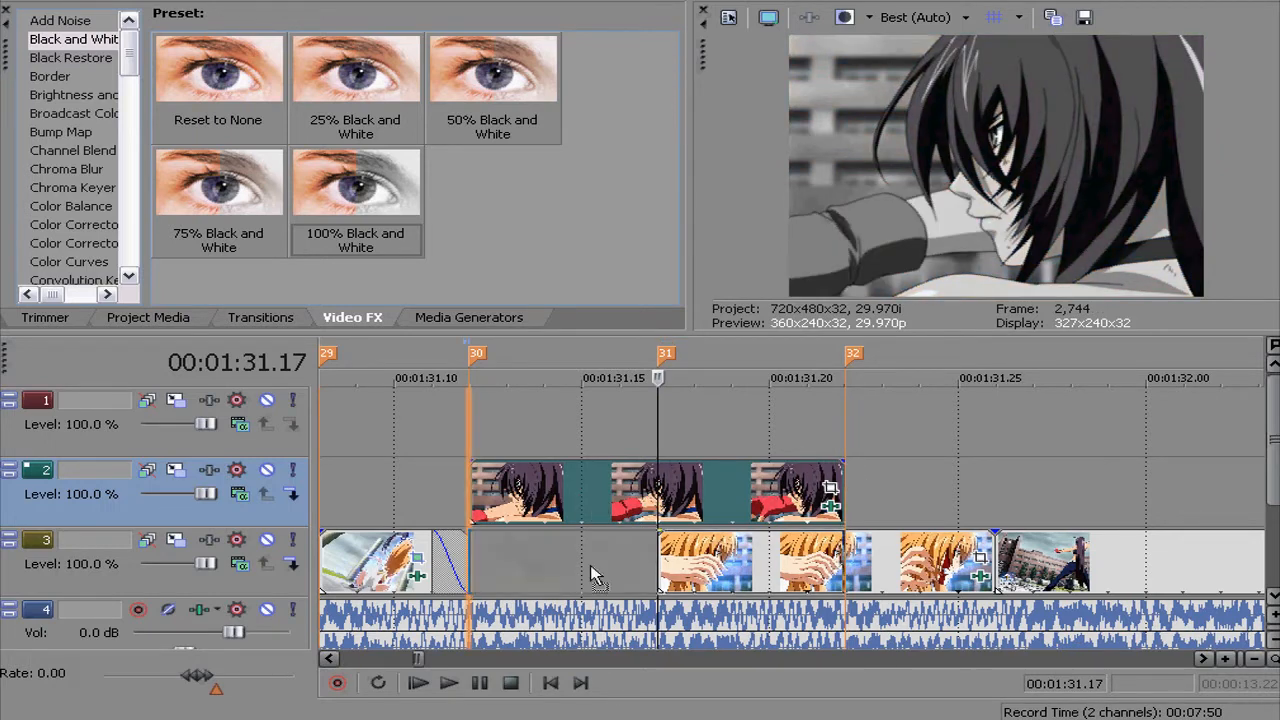
{"action": "left_click", "coordinate": [735, 497]}
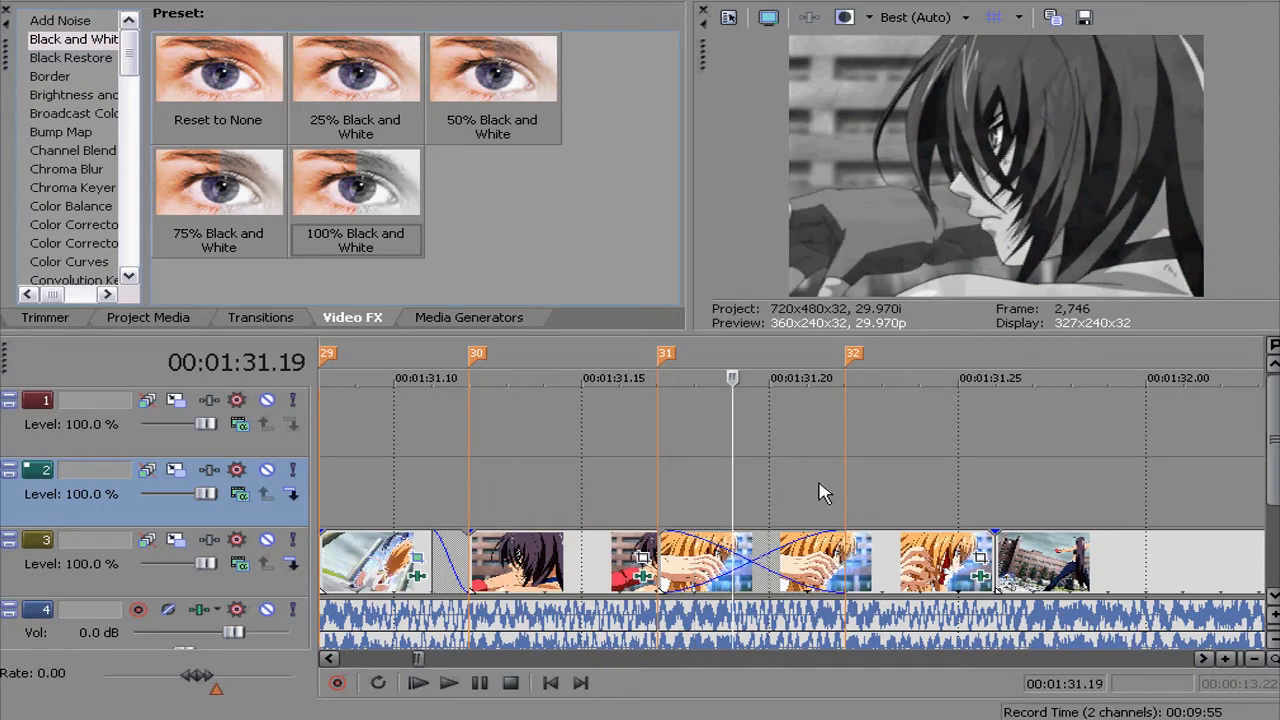
{"action": "left_click", "coordinate": [818, 492]}
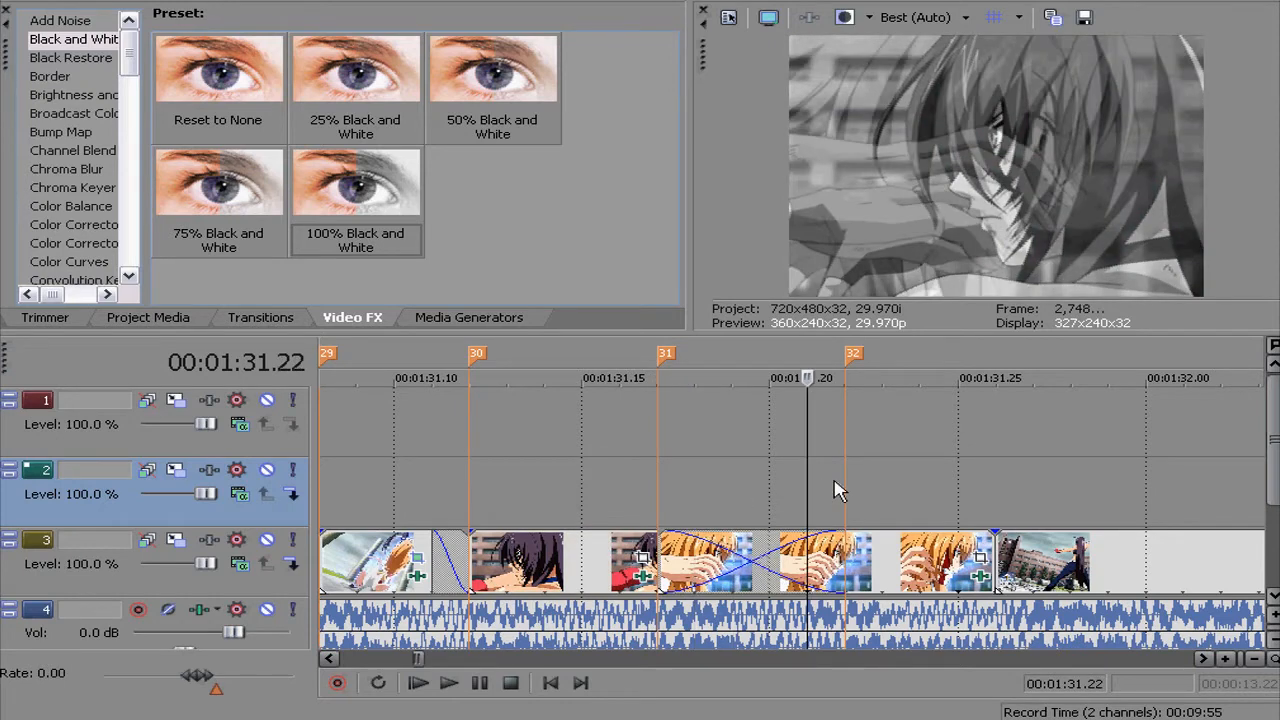
In the clip starting at marker 30, add a Black and White keyframe at 00:00:00.04 with blend amount 0.000 and check the transition
{"action": "left_click", "coordinate": [596, 513]}
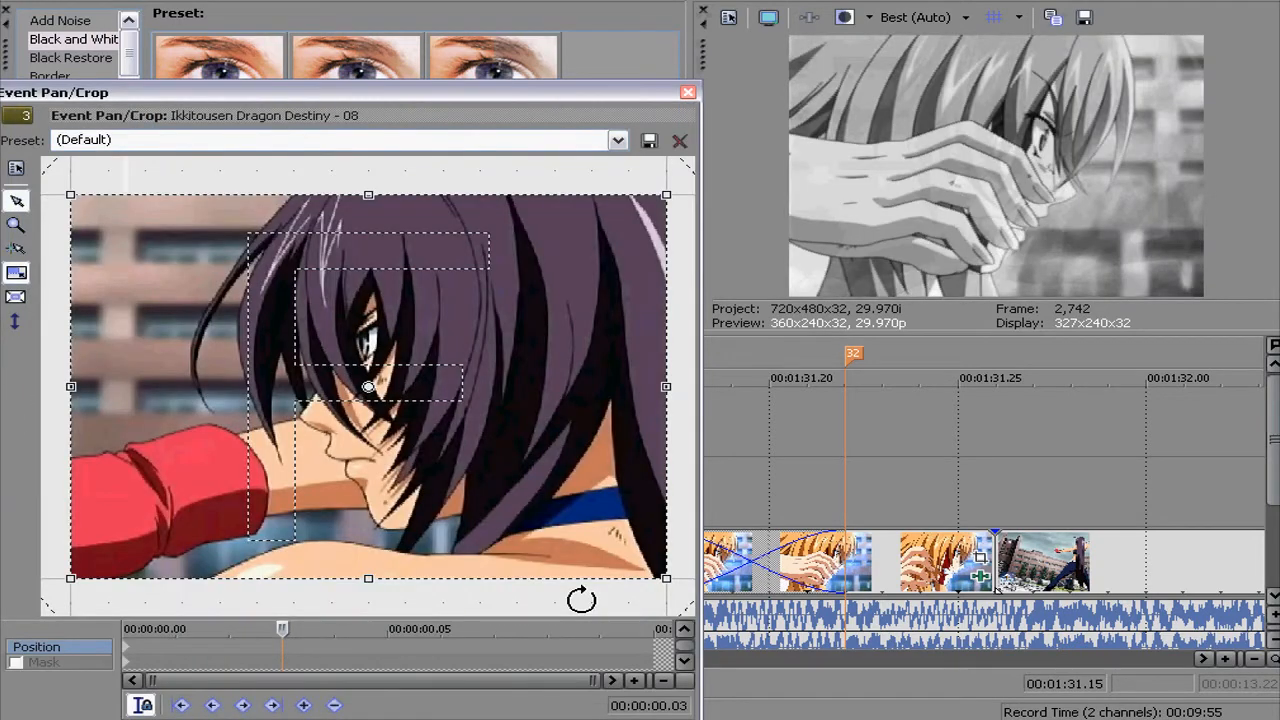
{"action": "left_click", "coordinate": [688, 92]}
{"action": "left_click", "coordinate": [618, 478]}
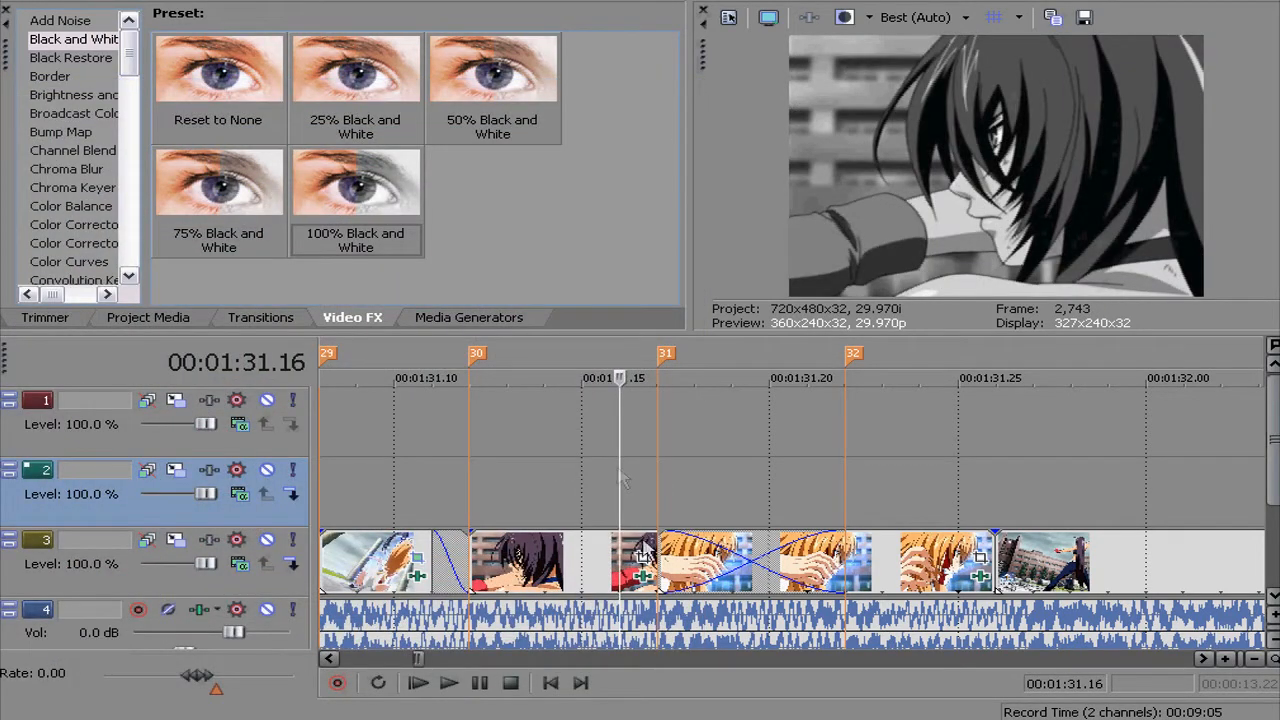
{"action": "left_click", "coordinate": [643, 558]}
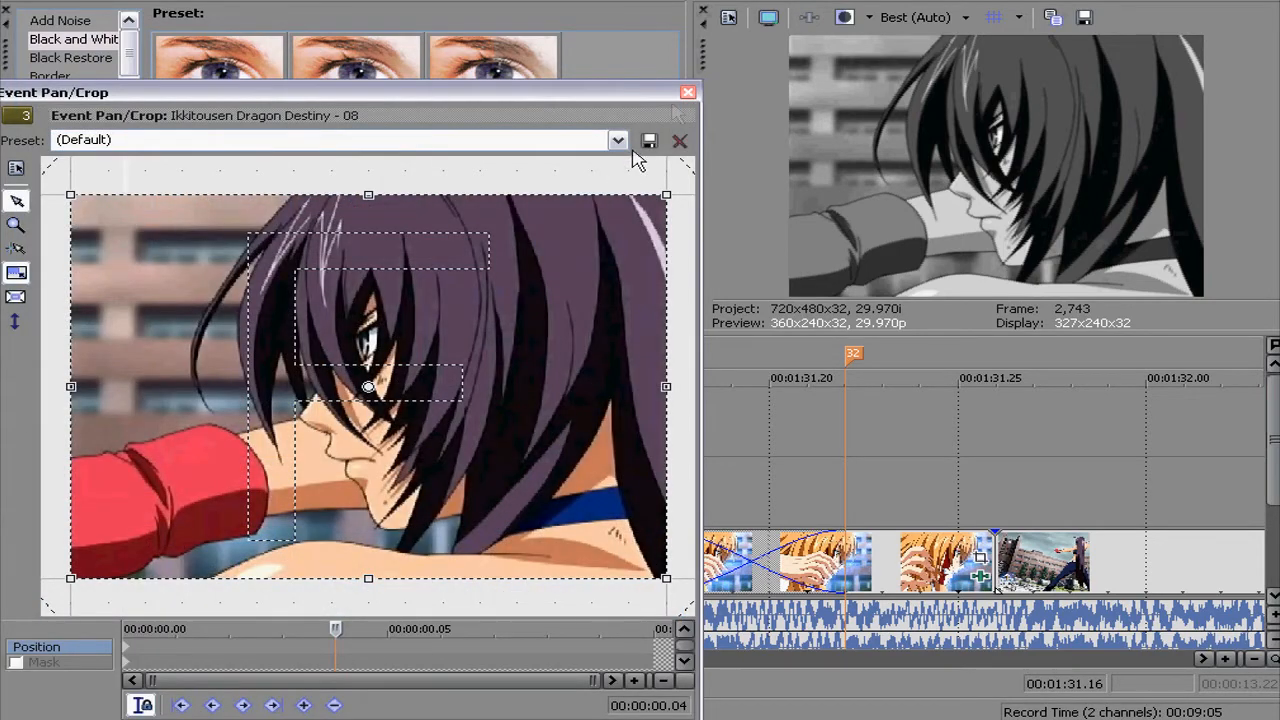
{"action": "left_click", "coordinate": [687, 92]}
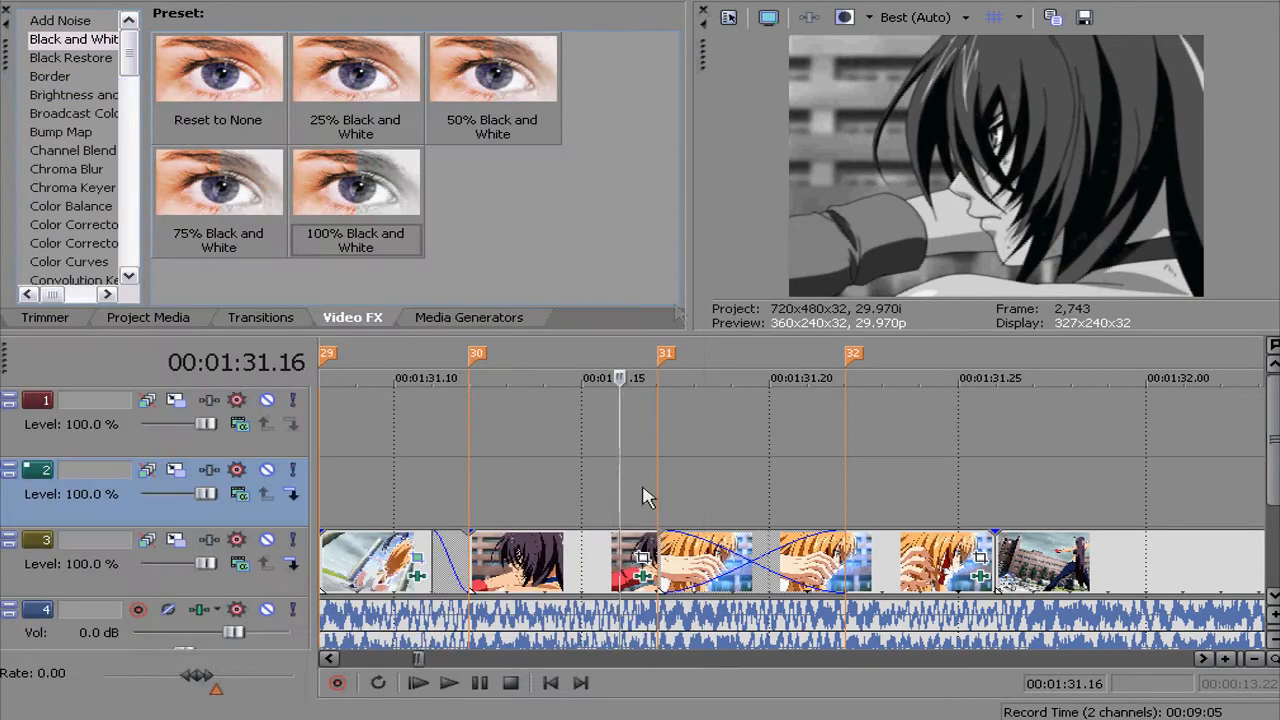
{"action": "left_click", "coordinate": [649, 582]}
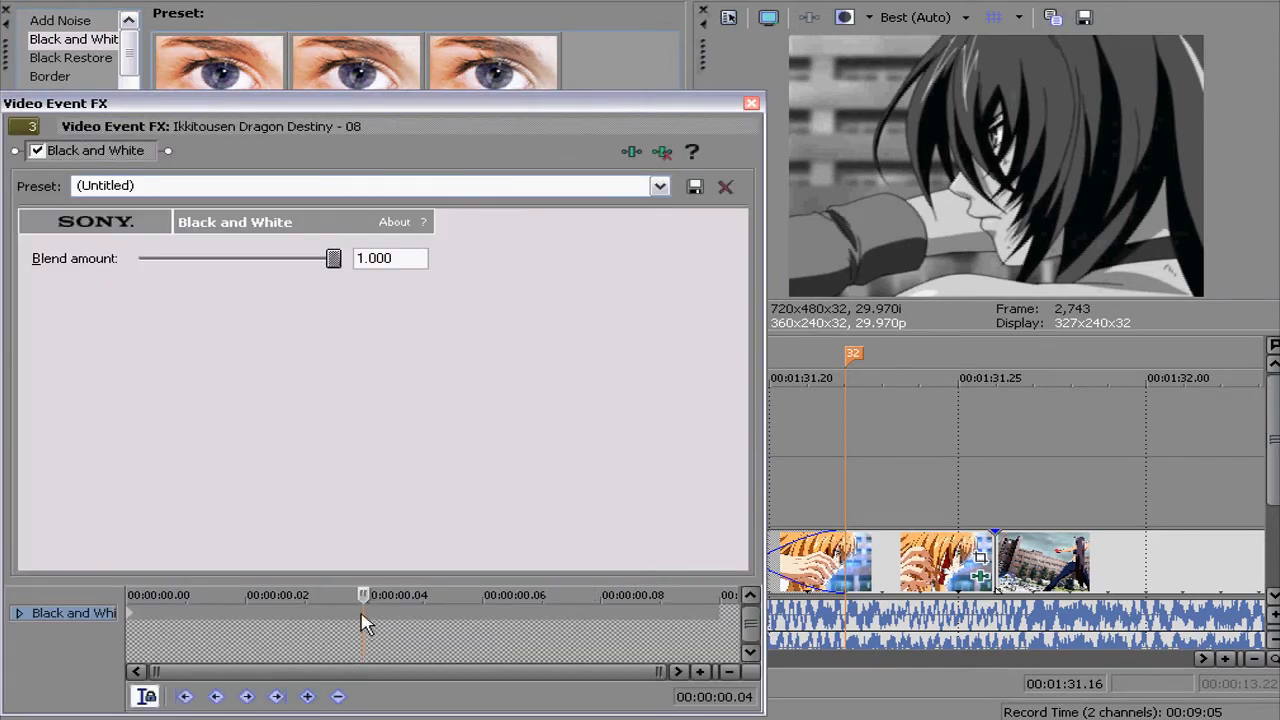
{"action": "left_click_drag", "start_coordinate": [341, 266], "coordinate": [135, 260]}
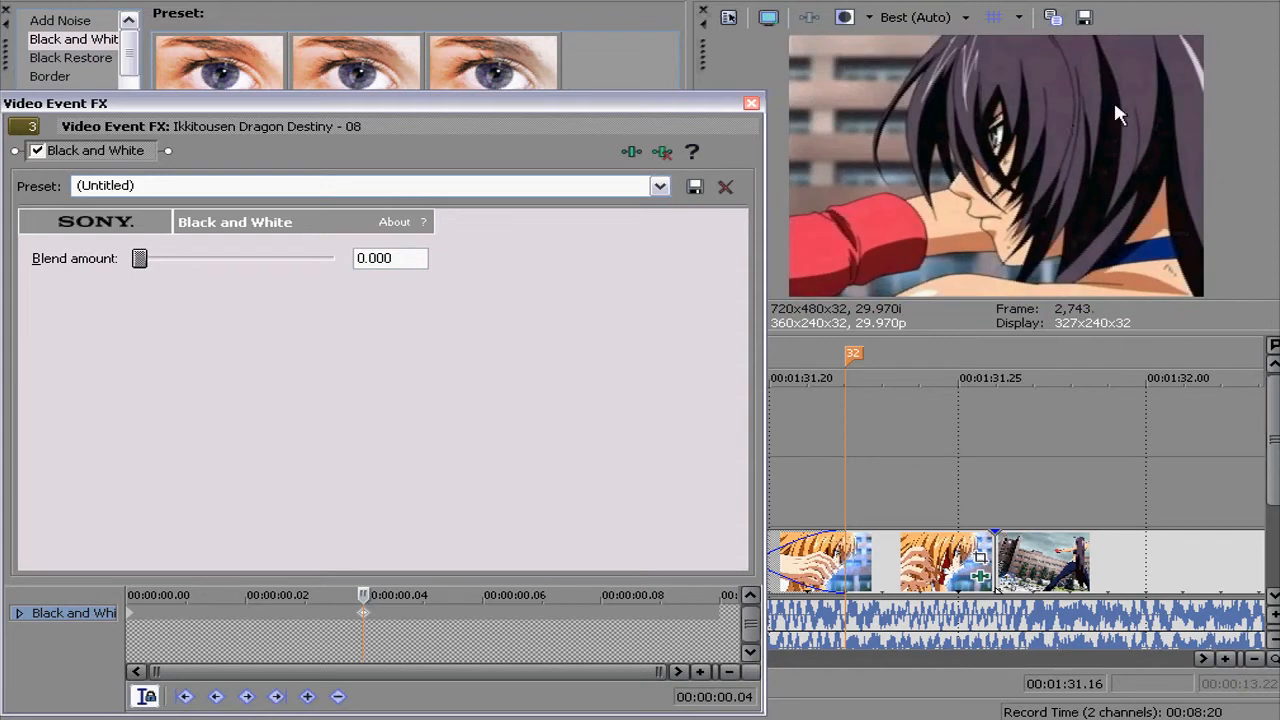
{"action": "left_click", "coordinate": [176, 617]}
{"action": "left_click", "coordinate": [255, 615]}
{"action": "left_click", "coordinate": [316, 625]}
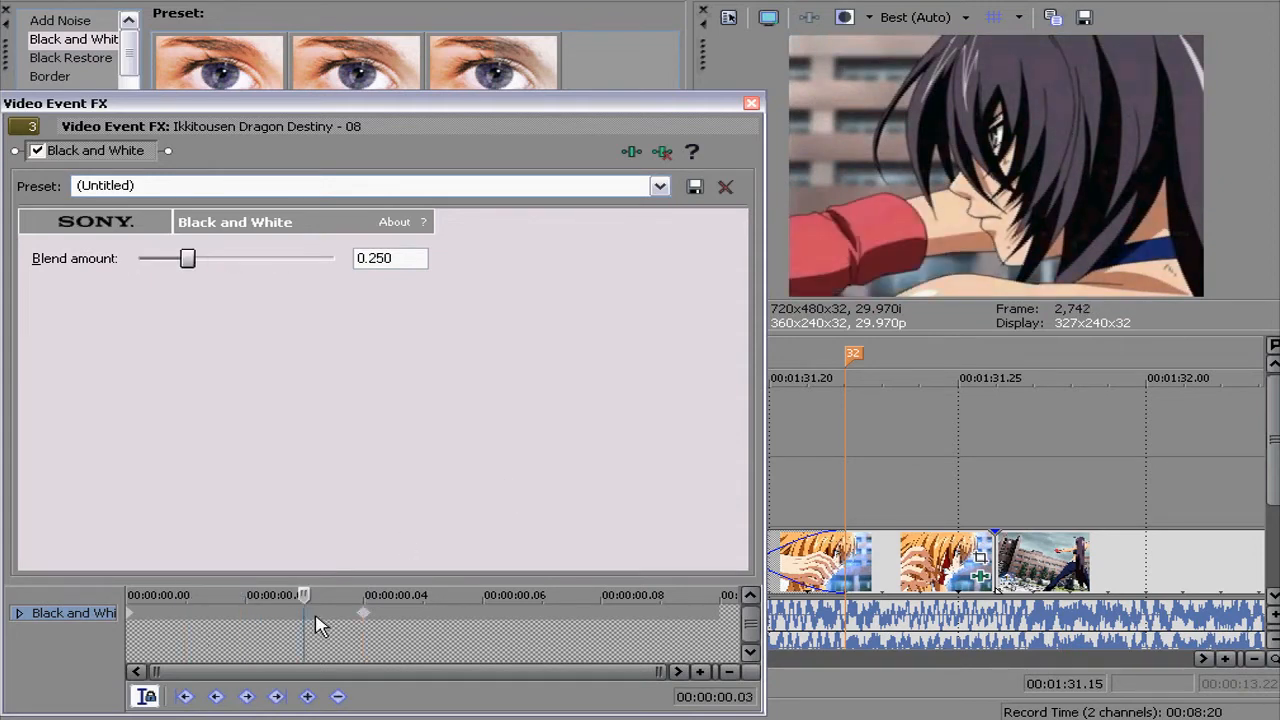
{"action": "left_click", "coordinate": [752, 106]}
On the clip between marker 31 and 00:01:31.25, keyframe the Black and White blend from 1.000 at 00:00:00.05 to 0.000 at 00:00:00.08
{"action": "left_click", "coordinate": [879, 485]}
{"action": "left_click", "coordinate": [847, 480]}
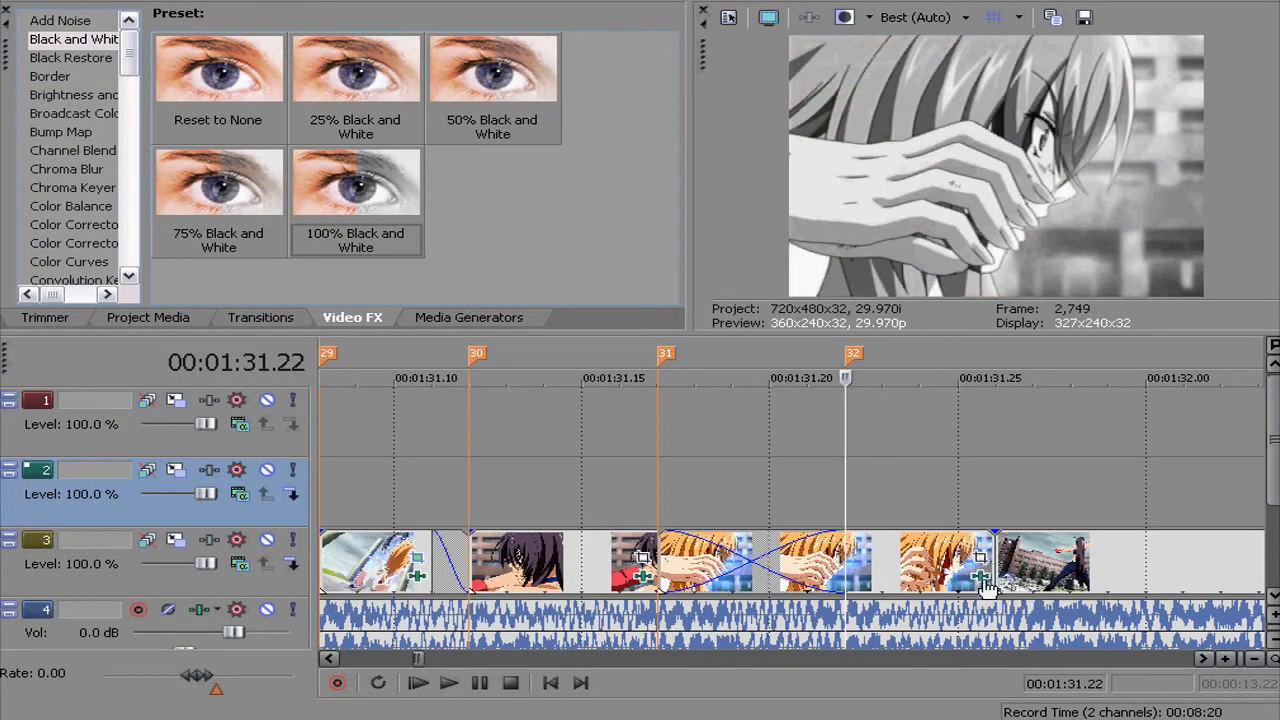
{"action": "left_click", "coordinate": [981, 577]}
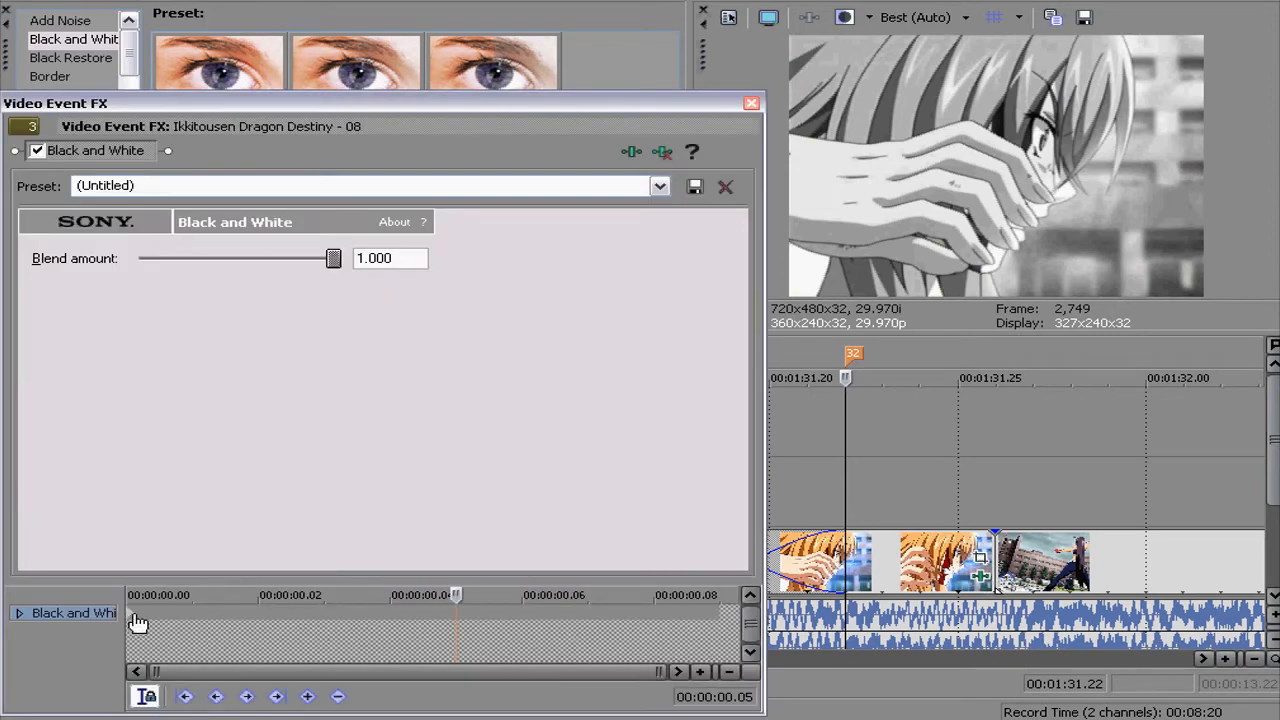
{"action": "left_click", "coordinate": [656, 624]}
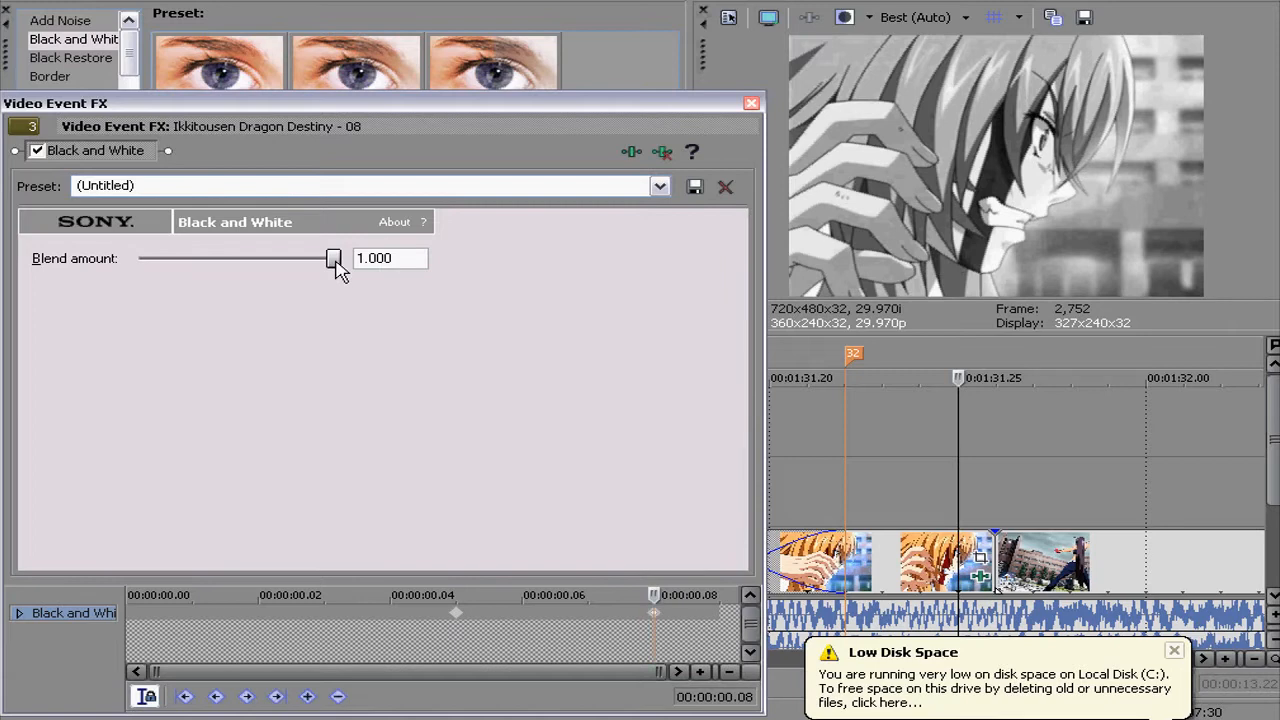
{"action": "left_click_drag", "start_coordinate": [335, 260], "coordinate": [77, 272]}
{"action": "left_click", "coordinate": [751, 103]}
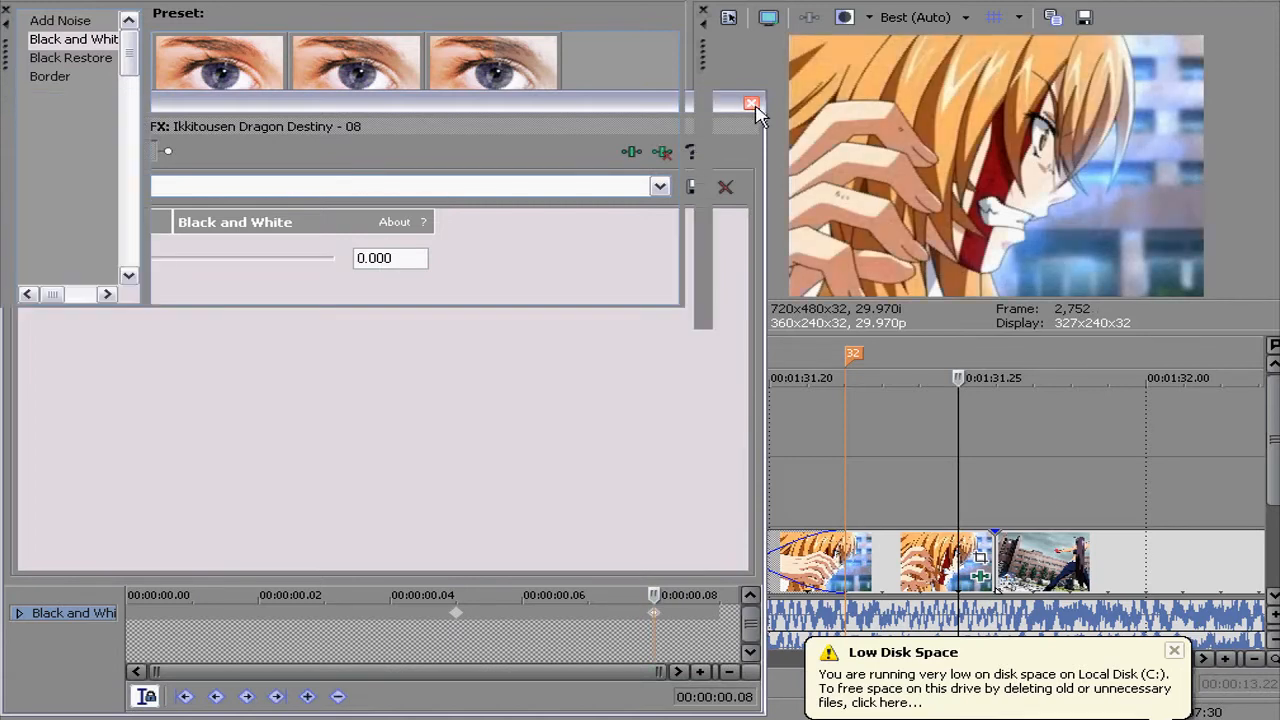
{"action": "left_click", "coordinate": [1176, 652]}
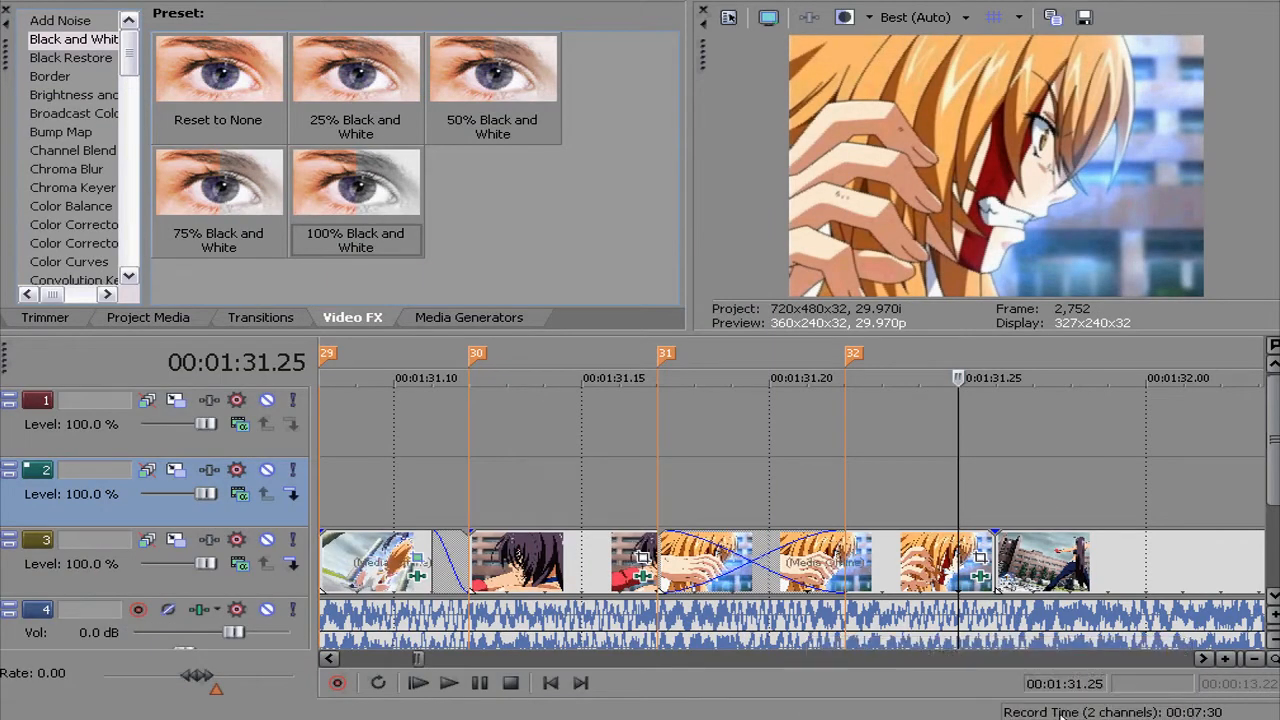
Examine the crossfade between the white clips on track 3 and the changeover to the track 2 clip at marker 33
{"action": "left_click", "coordinate": [974, 661]}
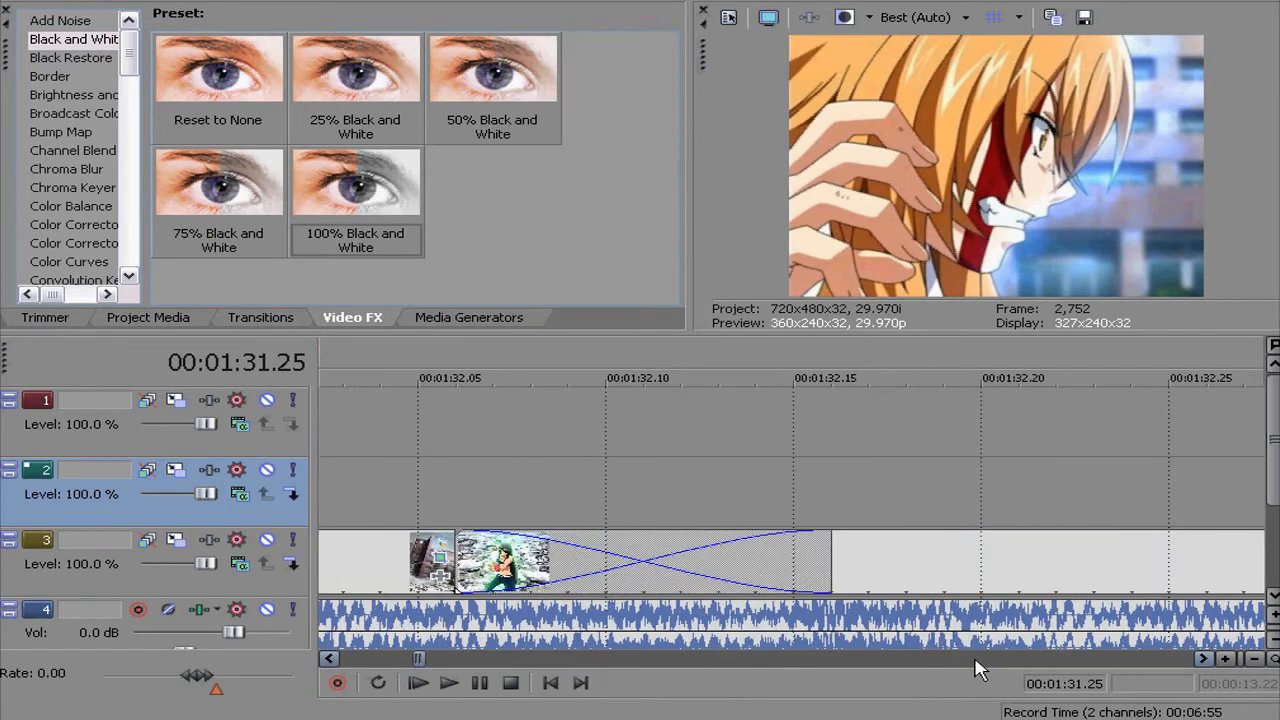
{"action": "left_click", "coordinate": [975, 661]}
{"action": "left_click", "coordinate": [975, 661]}
{"action": "left_click", "coordinate": [975, 661]}
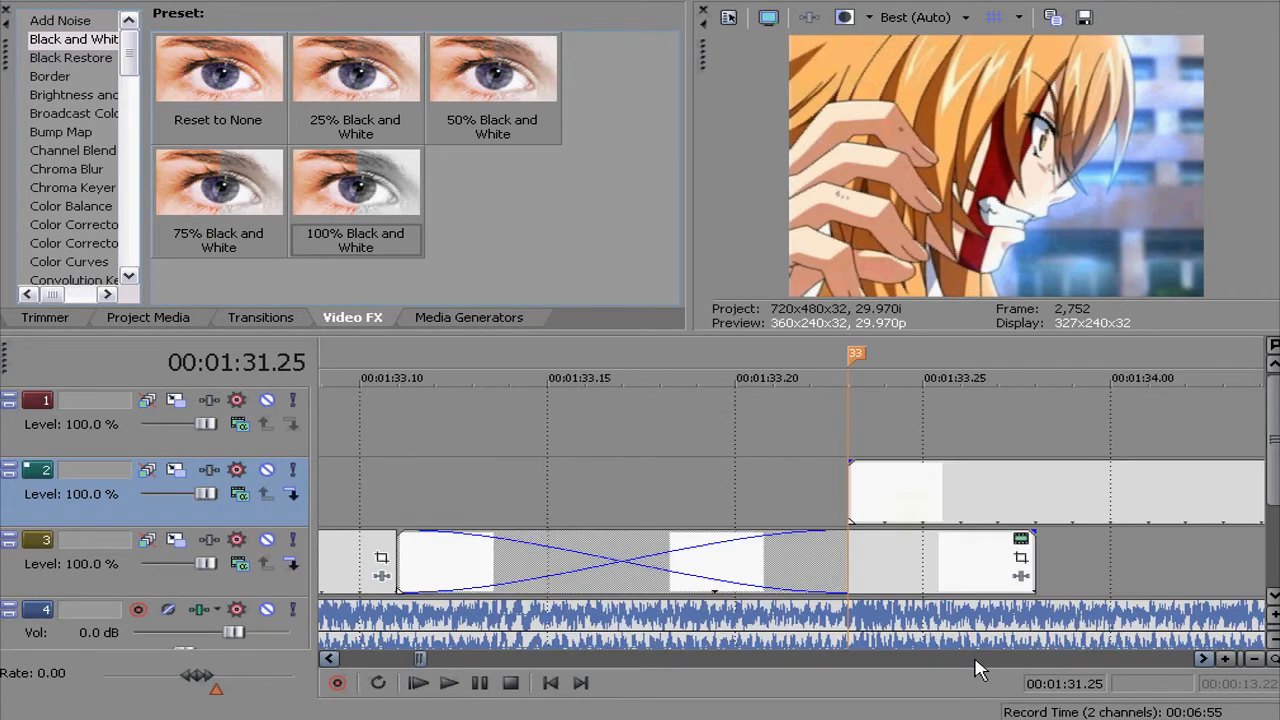
{"action": "left_click", "coordinate": [722, 453]}
{"action": "scroll", "coordinate": [722, 453], "scroll_direction": "down", "scroll_amount": 5}
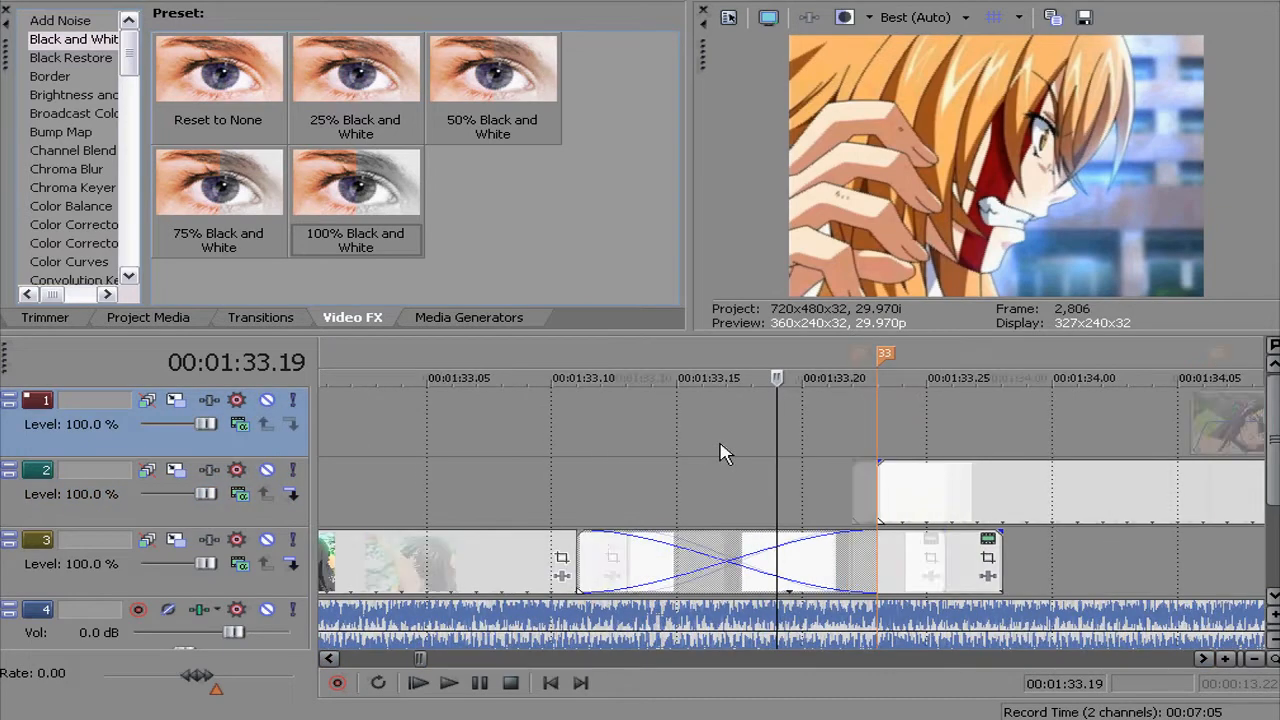
{"action": "left_click", "coordinate": [833, 576]}
{"action": "left_click", "coordinate": [821, 565]}
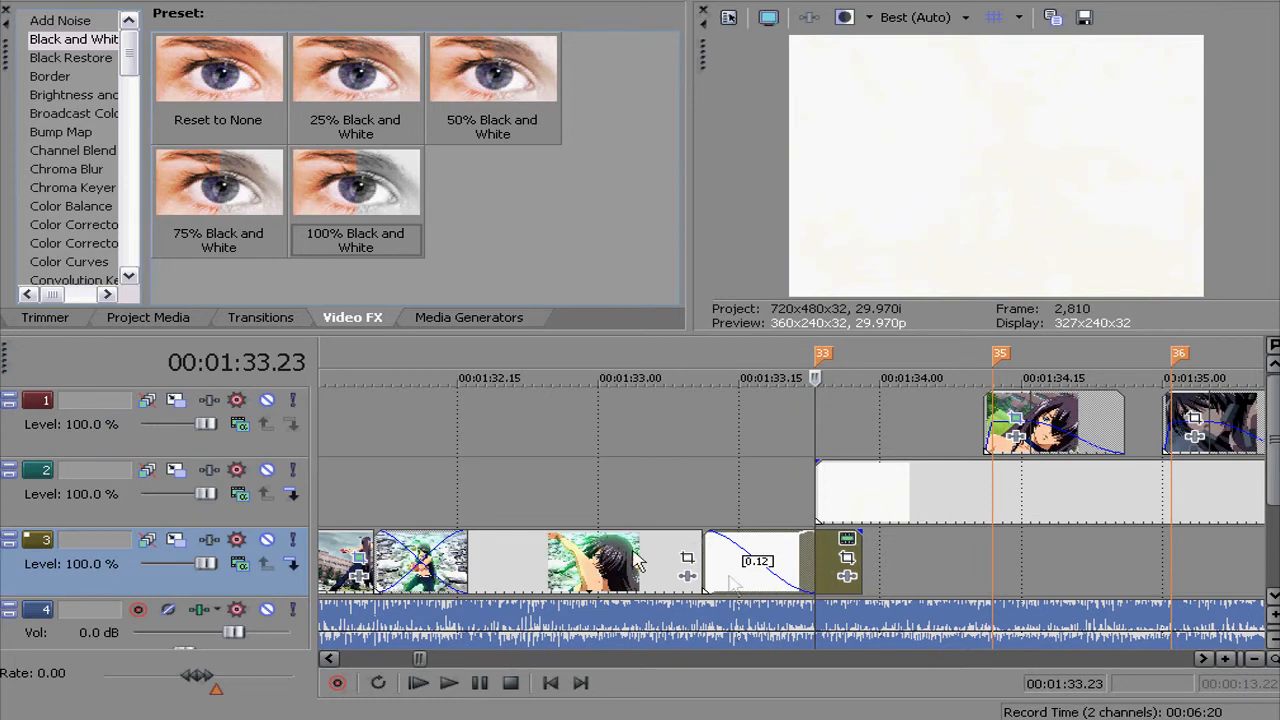
{"action": "left_click", "coordinate": [702, 475]}
{"action": "left_click", "coordinate": [748, 486]}
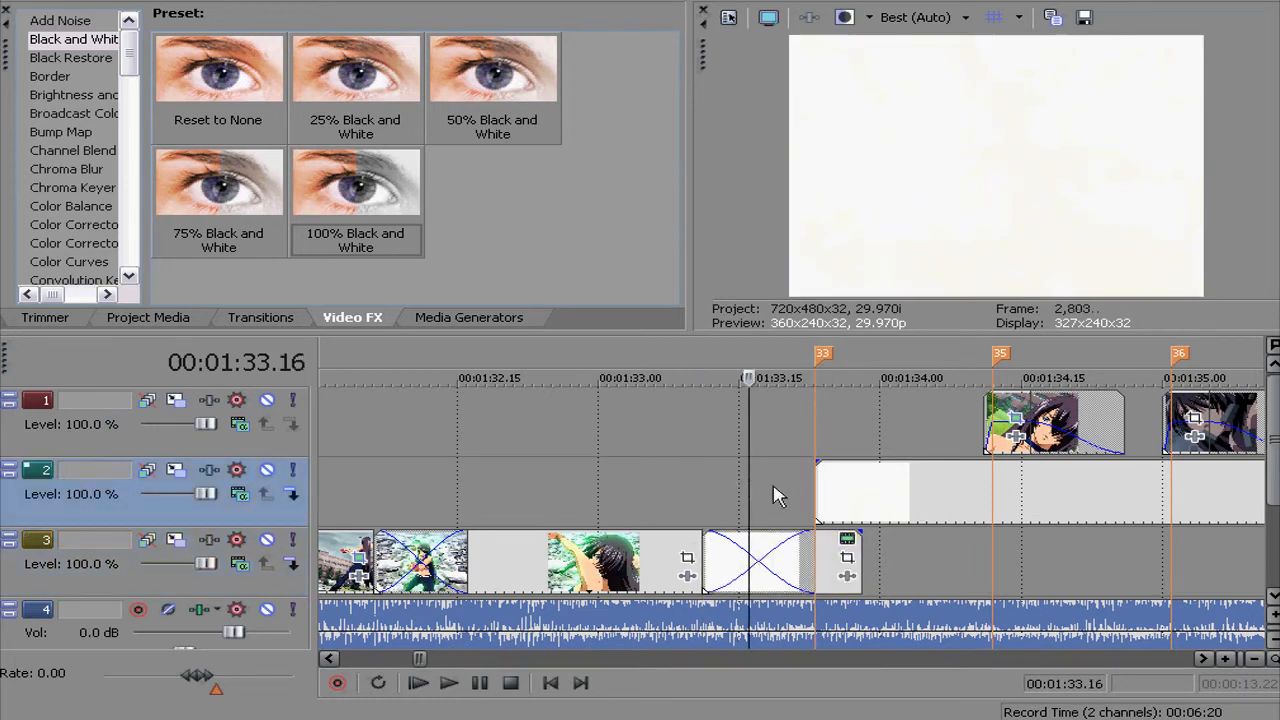
{"action": "left_click", "coordinate": [776, 487]}
{"action": "left_click", "coordinate": [797, 484]}
{"action": "left_click", "coordinate": [824, 428]}
{"action": "left_click", "coordinate": [900, 440]}
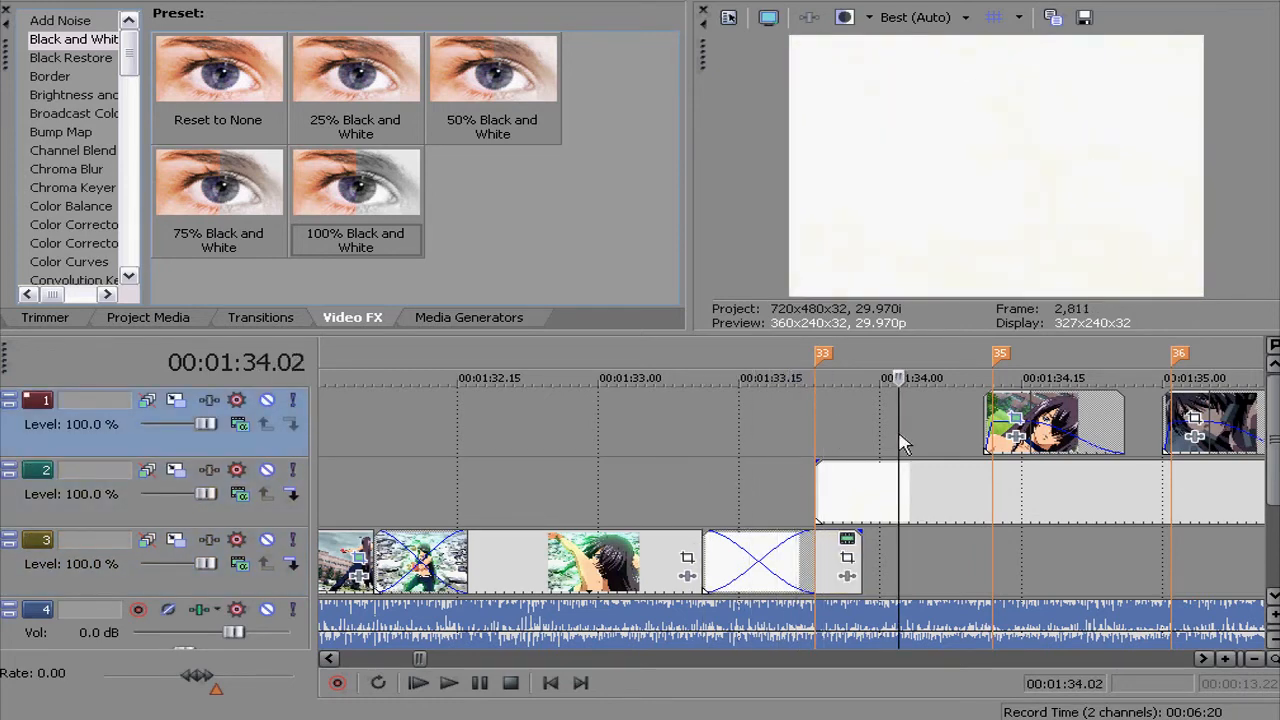
{"action": "left_click", "coordinate": [926, 438]}
Examine how the track 1 overlay clips at markers 35 to 38 blend over the long track 2 clip
{"action": "scroll", "coordinate": [894, 586], "scroll_direction": "right", "scroll_amount": 3}
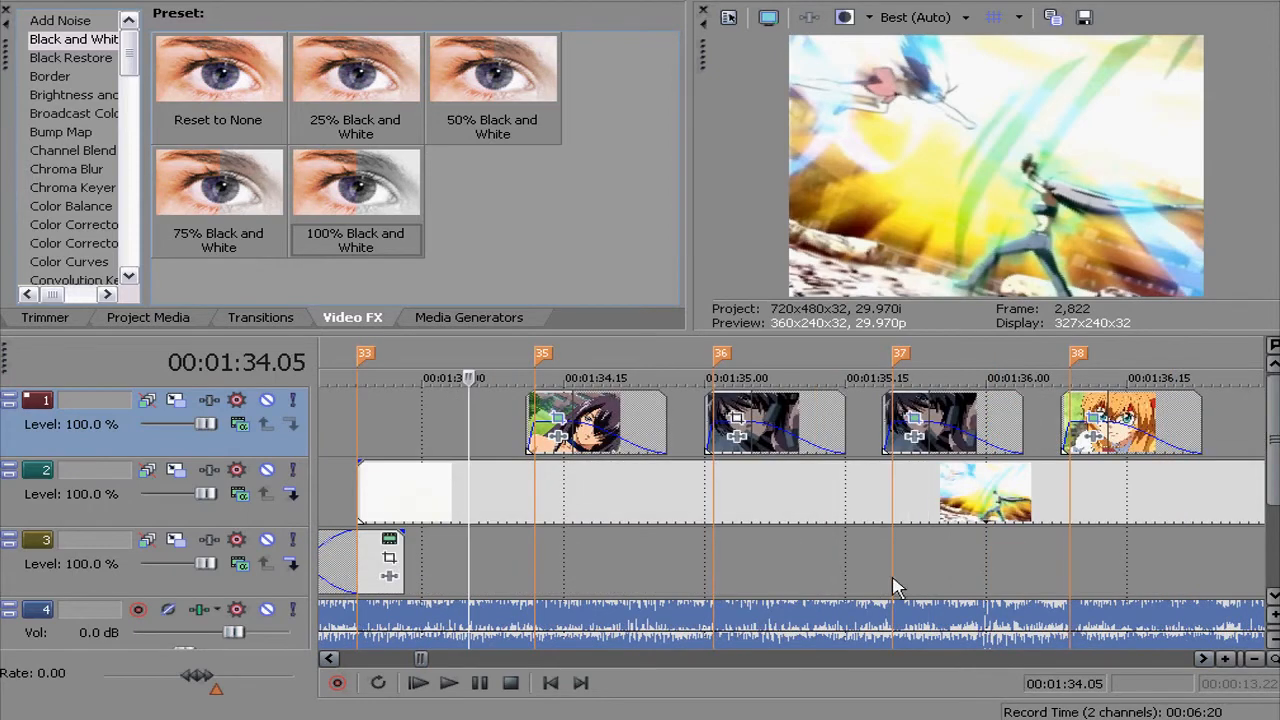
{"action": "left_click", "coordinate": [533, 562]}
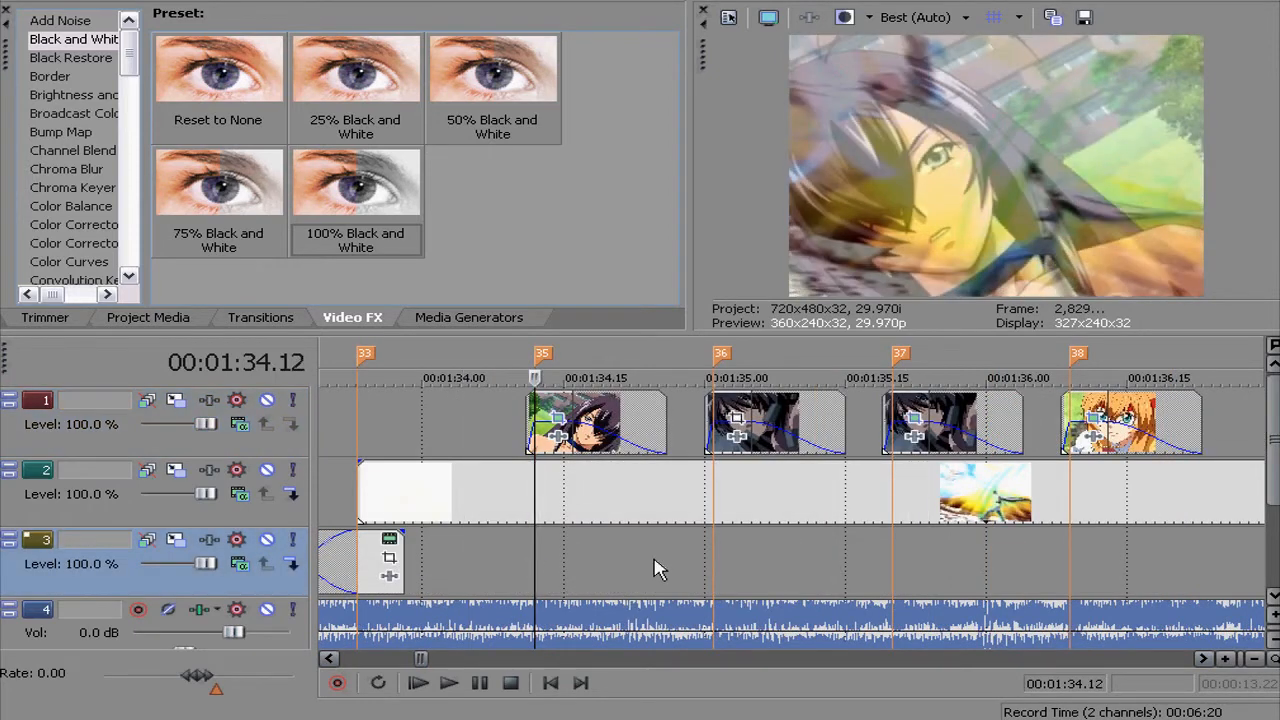
{"action": "left_click", "coordinate": [716, 548]}
{"action": "left_click", "coordinate": [893, 538]}
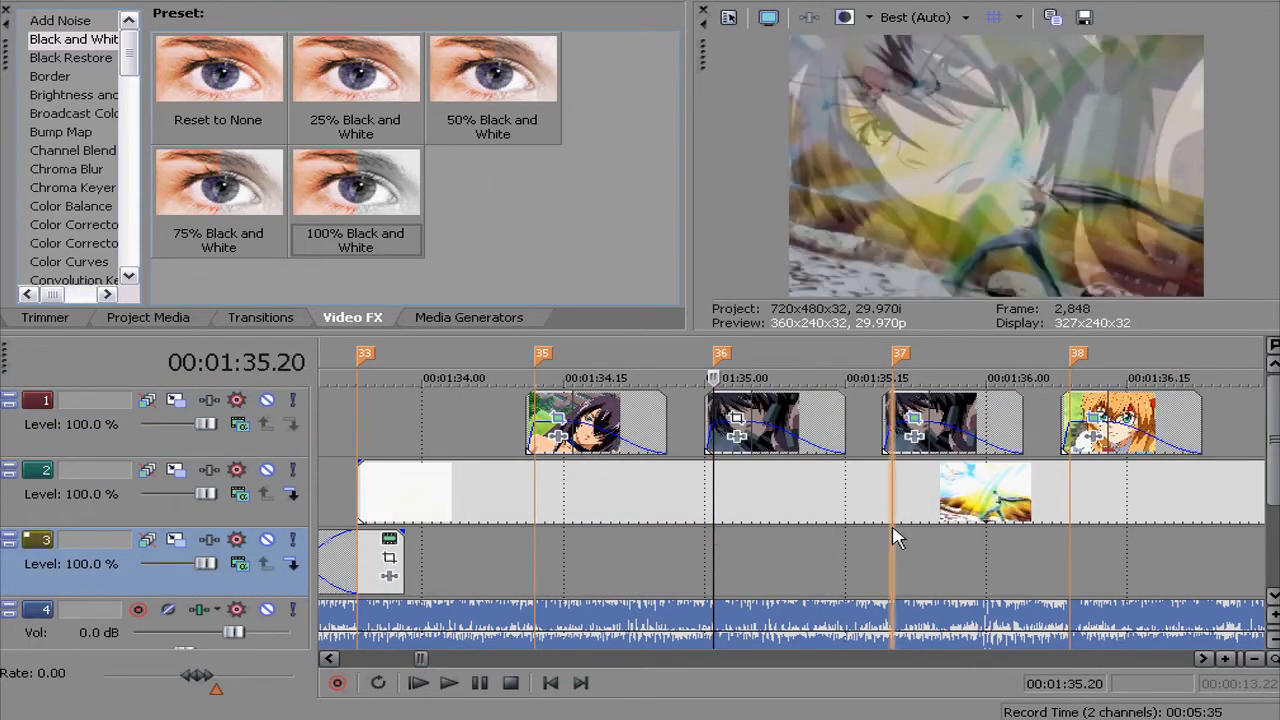
{"action": "left_click", "coordinate": [1071, 548]}
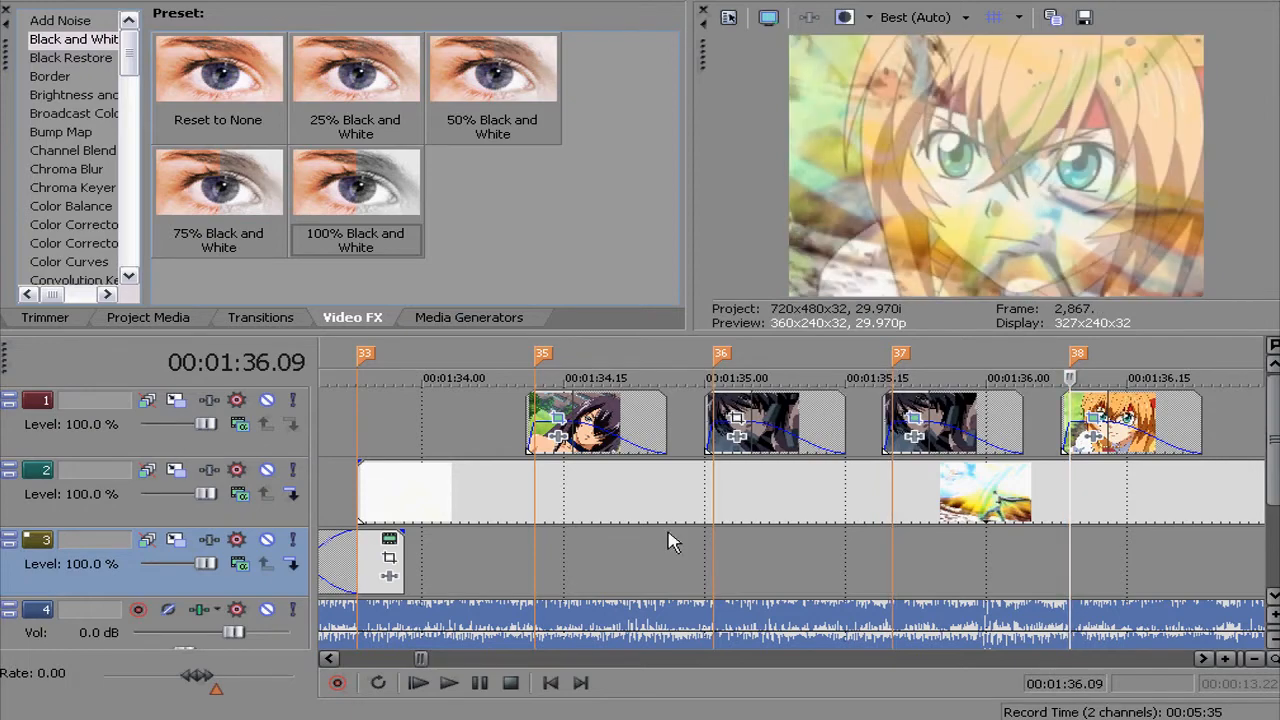
{"action": "left_click", "coordinate": [537, 497]}
{"action": "scroll", "coordinate": [736, 468], "scroll_direction": "up", "scroll_amount": 1}
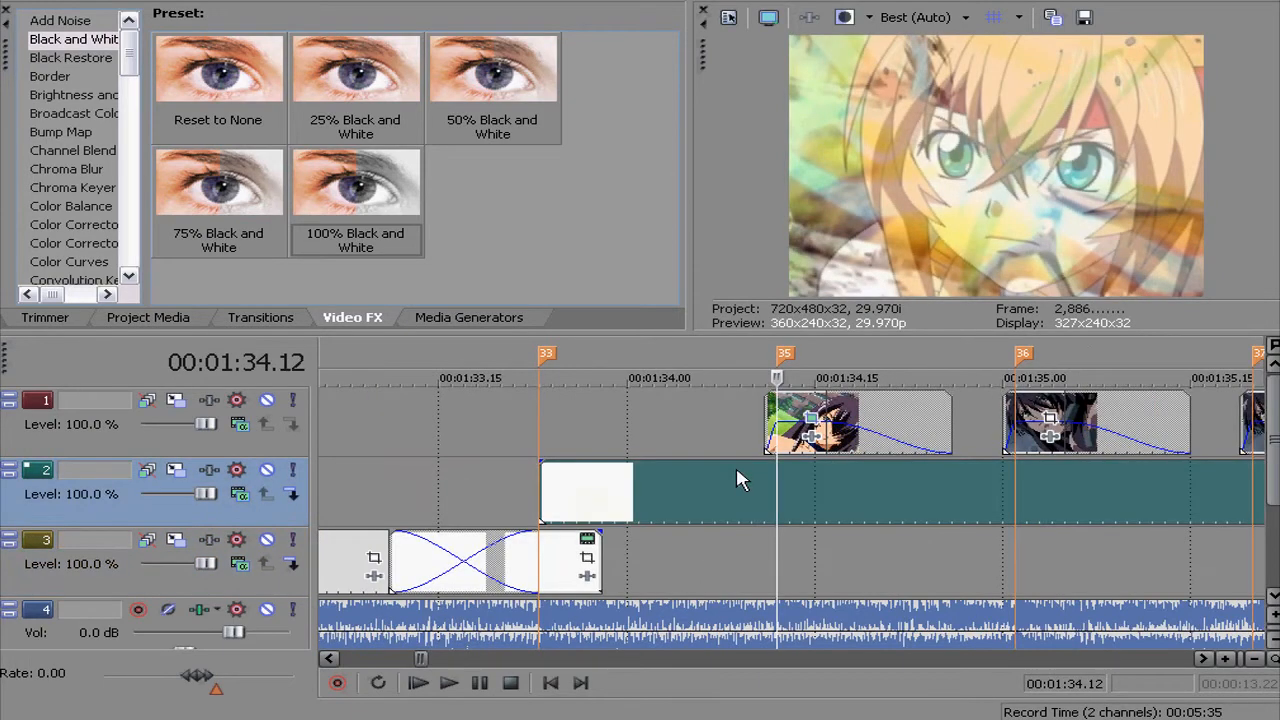
{"action": "scroll", "coordinate": [738, 470], "scroll_direction": "up", "scroll_amount": 2}
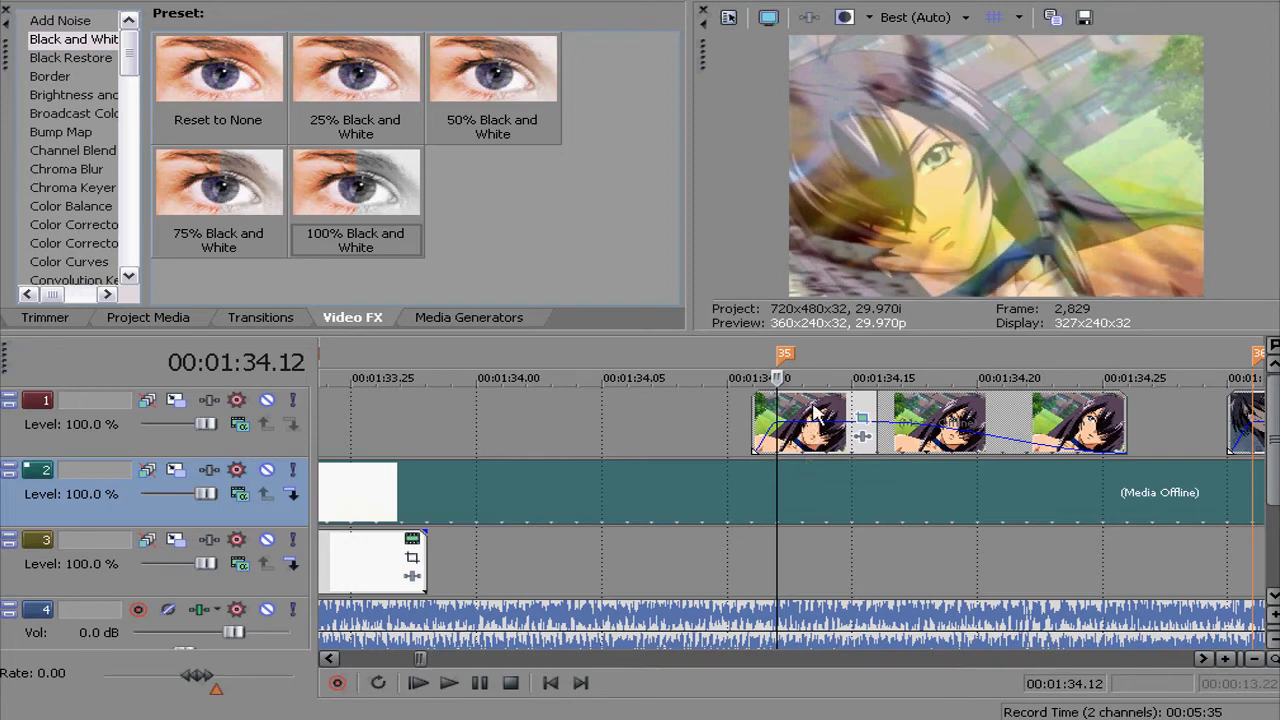
{"action": "left_click", "coordinate": [823, 395]}
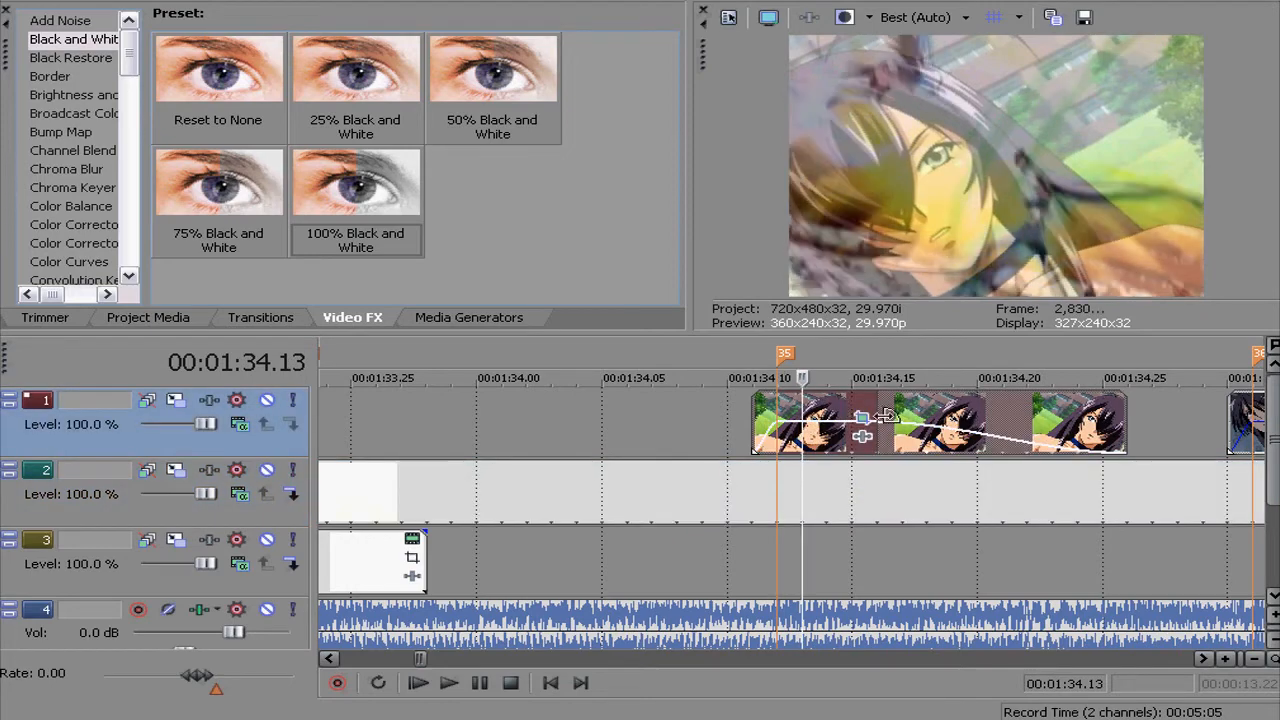
{"action": "scroll", "coordinate": [1151, 444], "scroll_direction": "down", "scroll_amount": 3}
{"action": "scroll", "coordinate": [1151, 446], "scroll_direction": "down", "scroll_amount": 2}
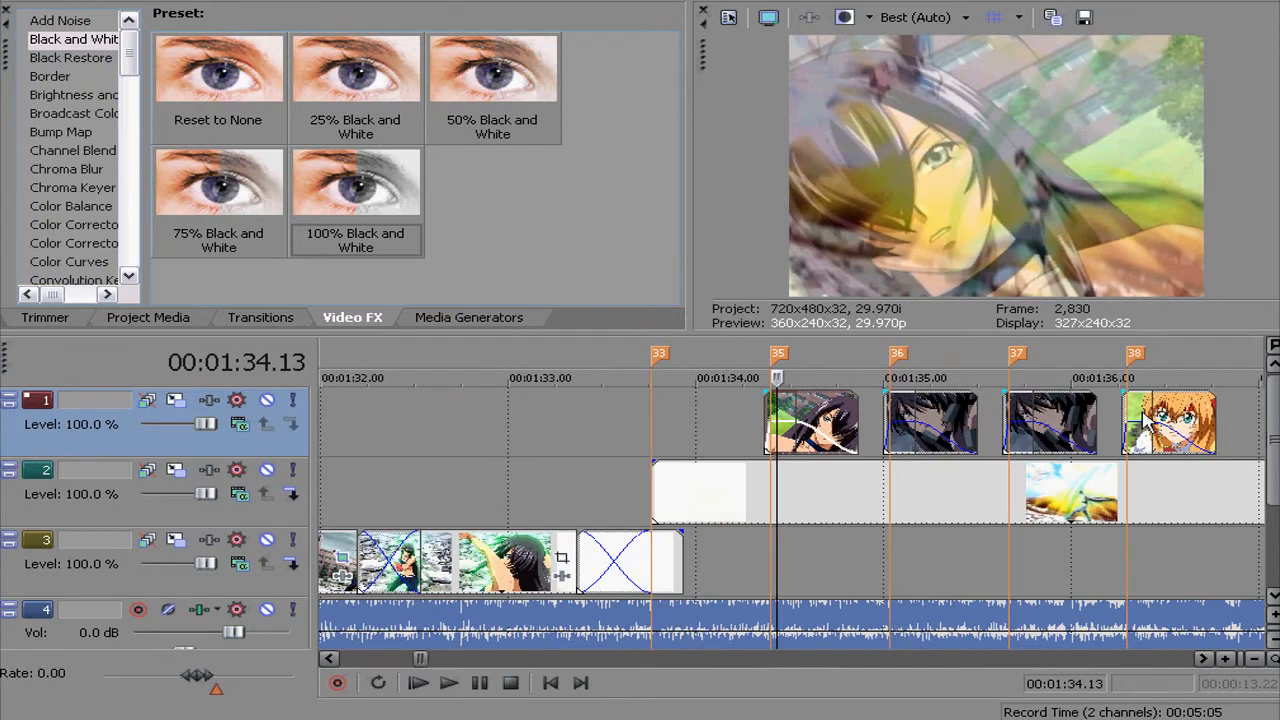
{"action": "left_click", "coordinate": [1130, 405]}
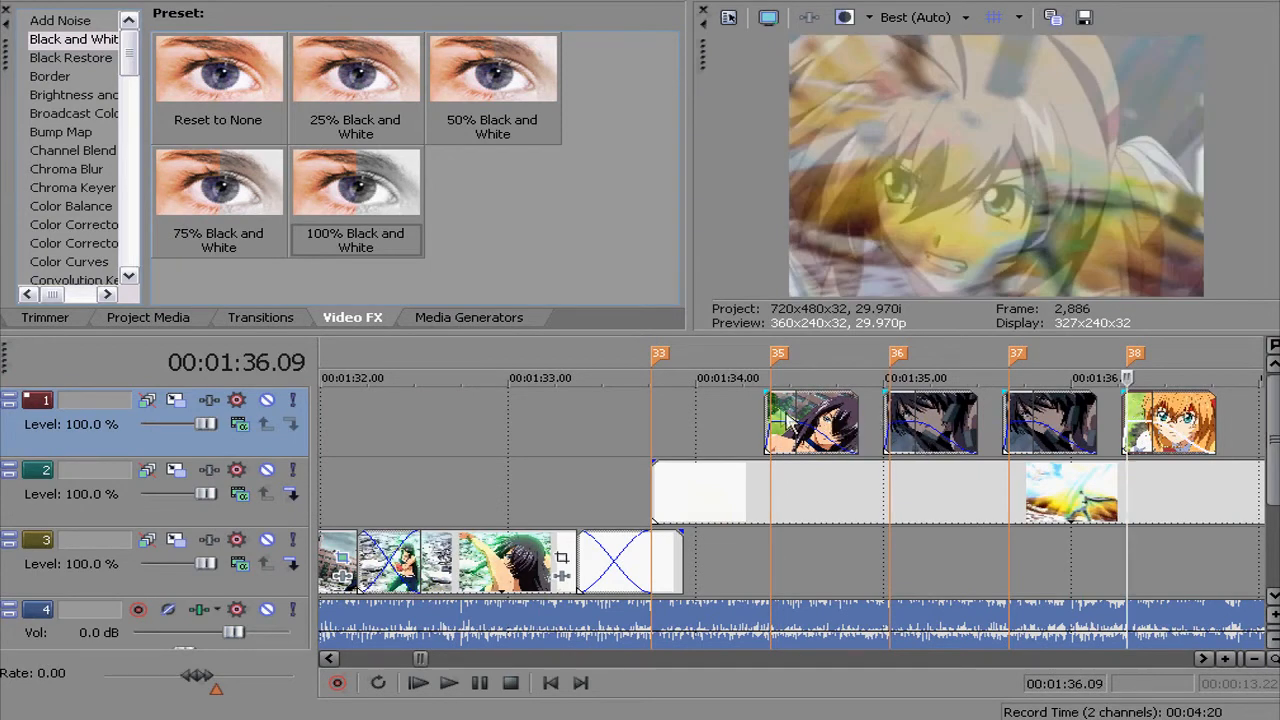
Raise the opacity of the track 1 overlay clip at marker 35 to 100 %, and return it to semi-transparent
{"action": "left_click", "coordinate": [772, 408]}
{"action": "scroll", "coordinate": [822, 415], "scroll_direction": "up", "scroll_amount": 3}
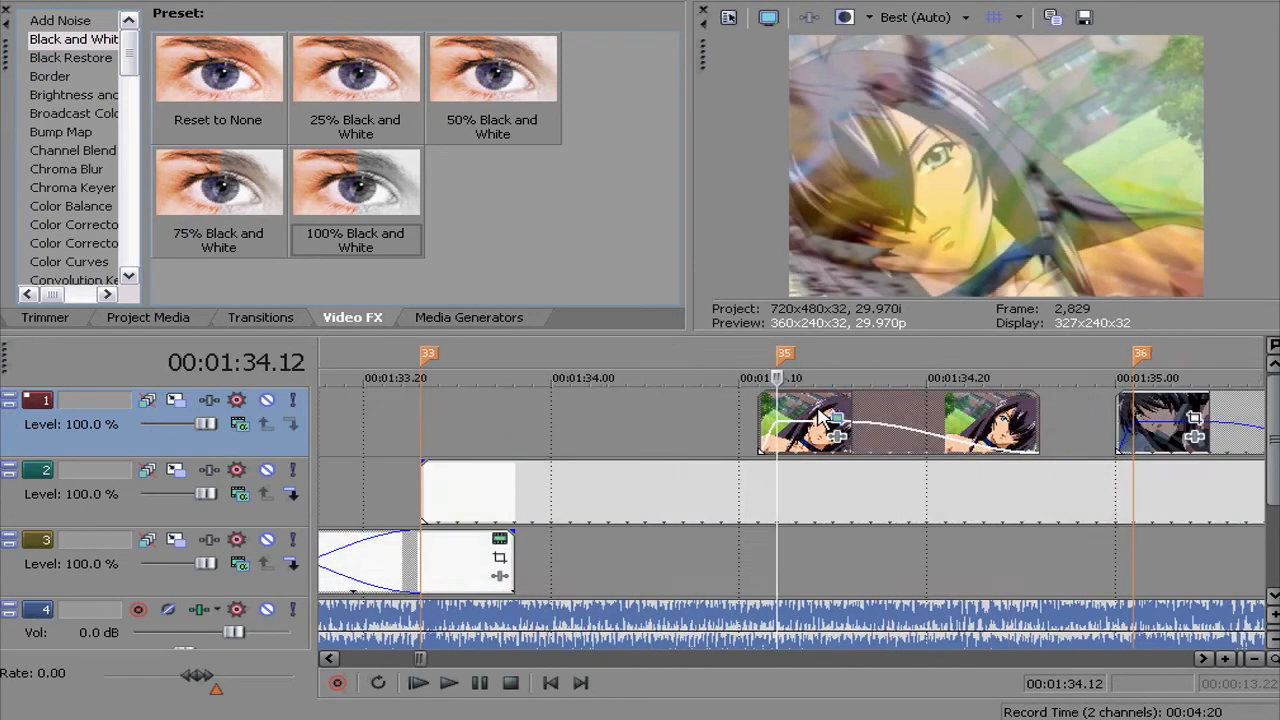
{"action": "scroll", "coordinate": [822, 415], "scroll_direction": "up", "scroll_amount": 3}
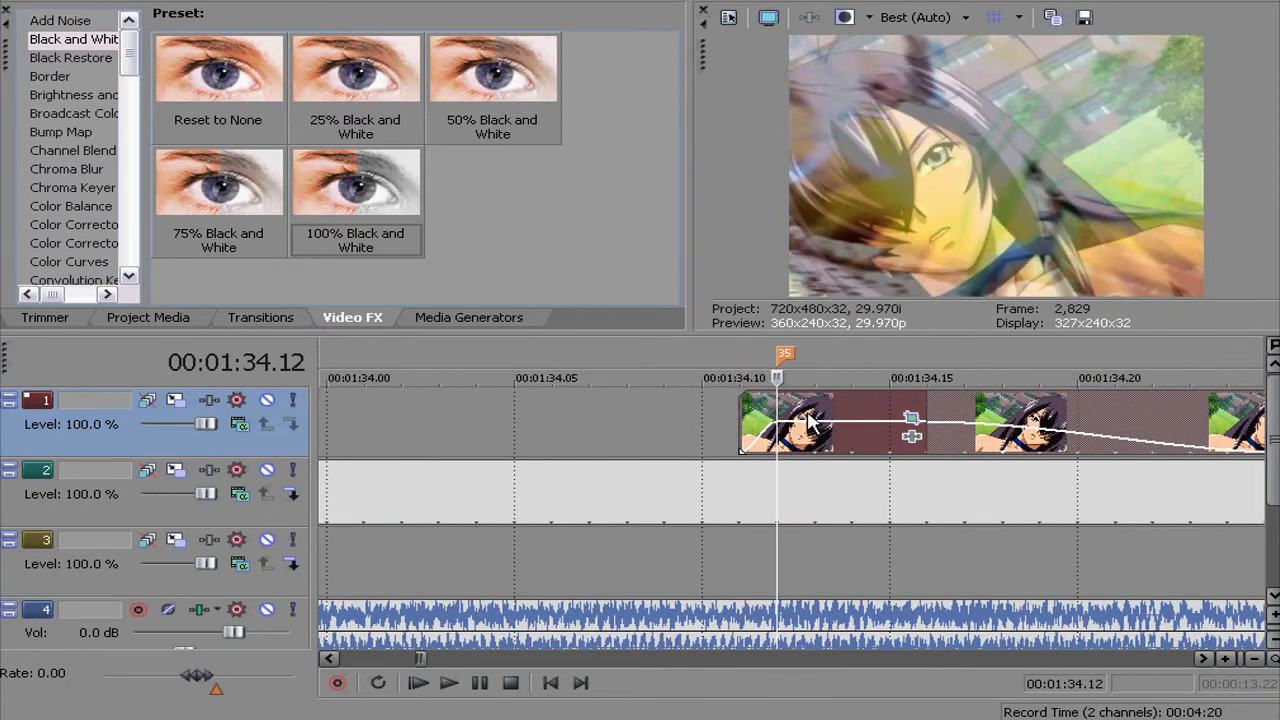
{"action": "left_click_drag", "start_coordinate": [806, 430], "coordinate": [822, 388]}
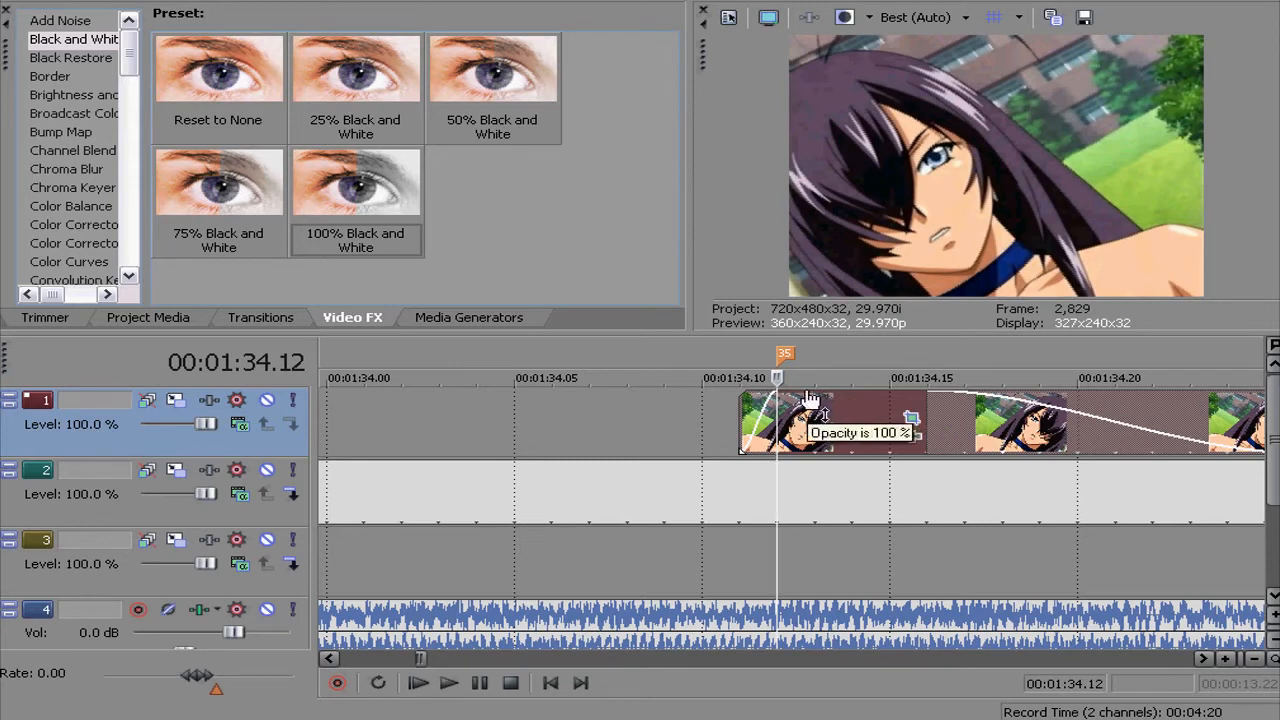
{"action": "left_click_drag", "start_coordinate": [810, 399], "coordinate": [819, 430]}
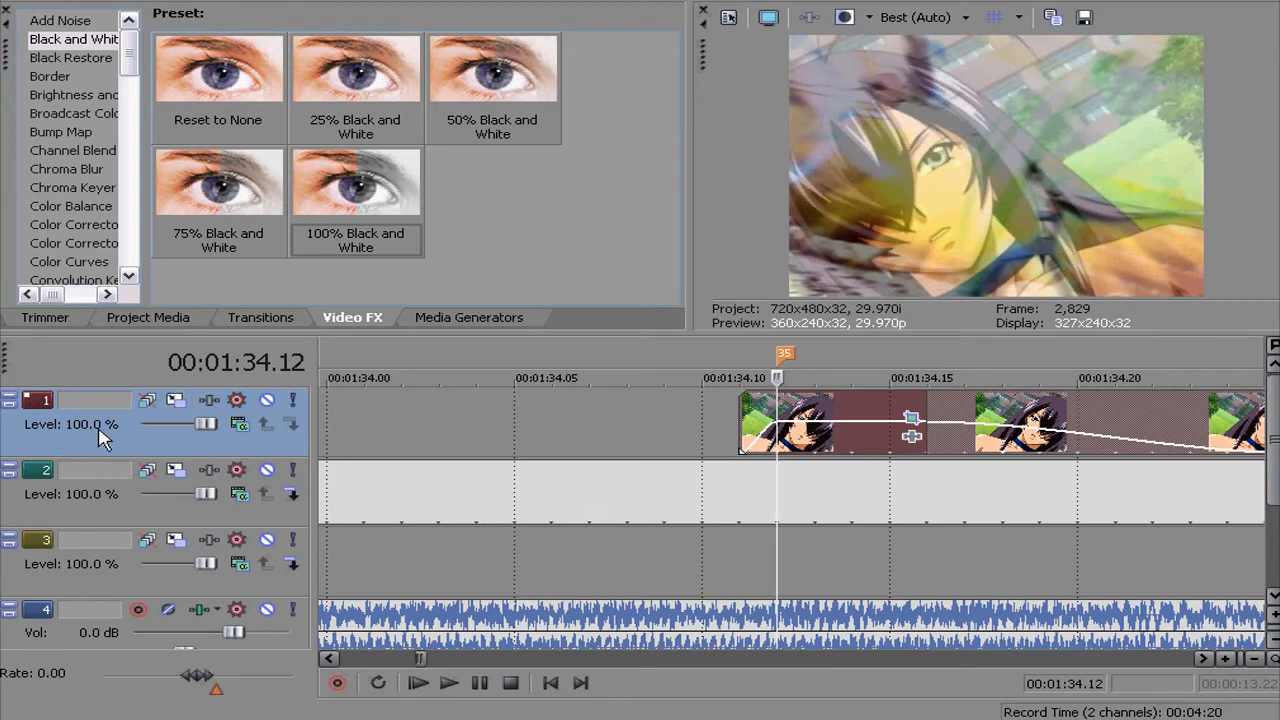
Try lowering track 1's level to 56.8 %, and reset the level to 100.0 %
{"action": "mouse_move", "coordinate": [205, 428]}
{"action": "left_mouse_down"}
{"action": "mouse_move", "coordinate": [172, 426]}
{"action": "mouse_move", "coordinate": [185, 423]}
{"action": "left_mouse_up"}
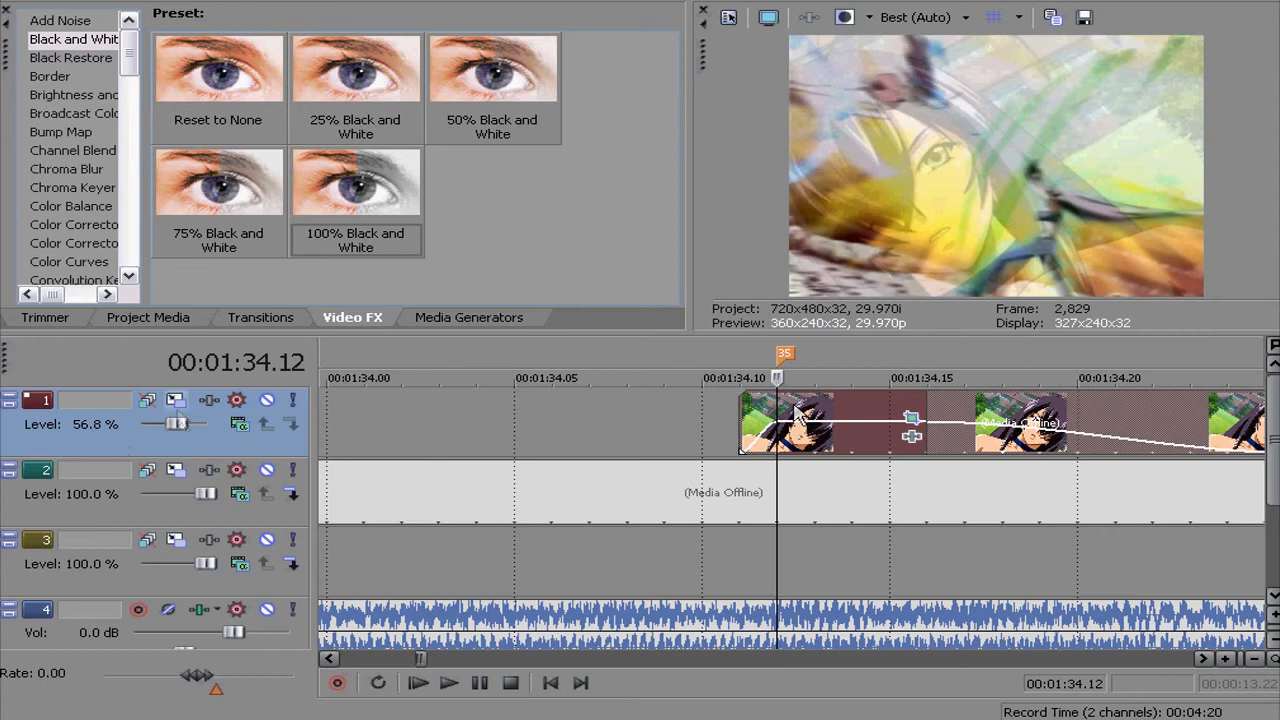
{"action": "double_click", "coordinate": [176, 425]}
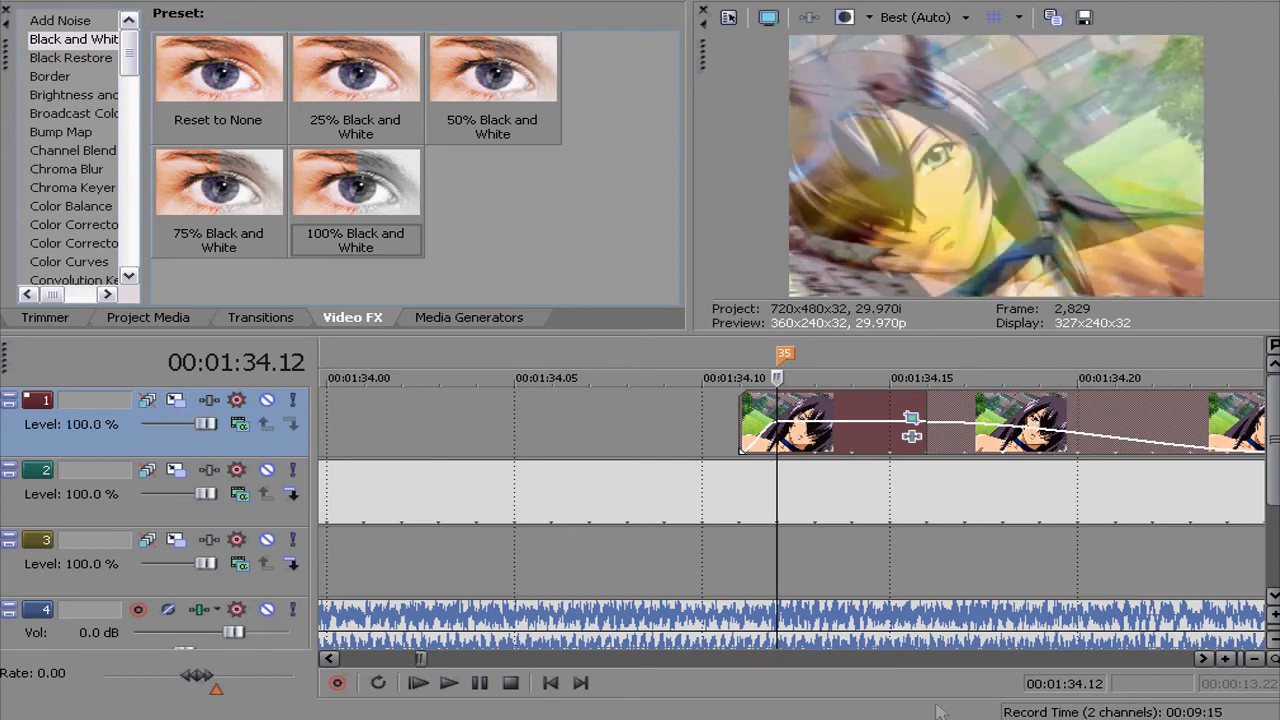
{"action": "scroll", "coordinate": [1008, 565], "scroll_direction": "down", "scroll_amount": 3}
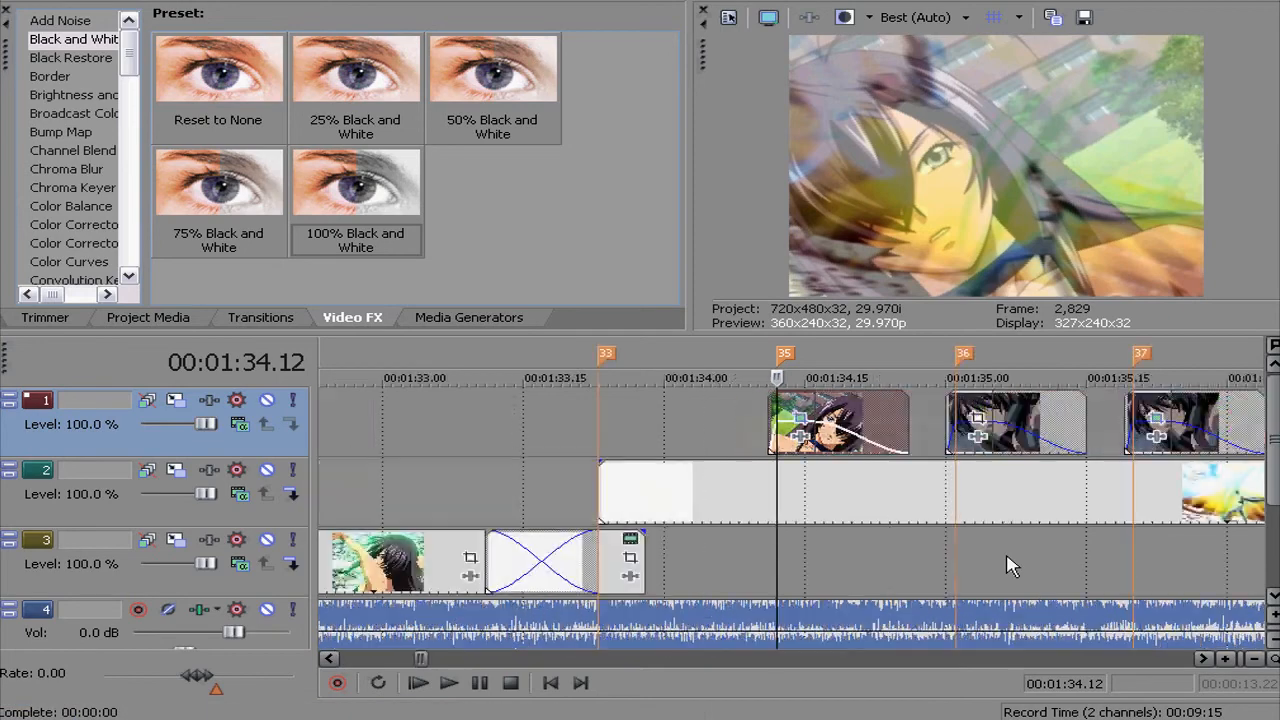
{"action": "scroll", "coordinate": [1008, 565], "scroll_direction": "down", "scroll_amount": 4}
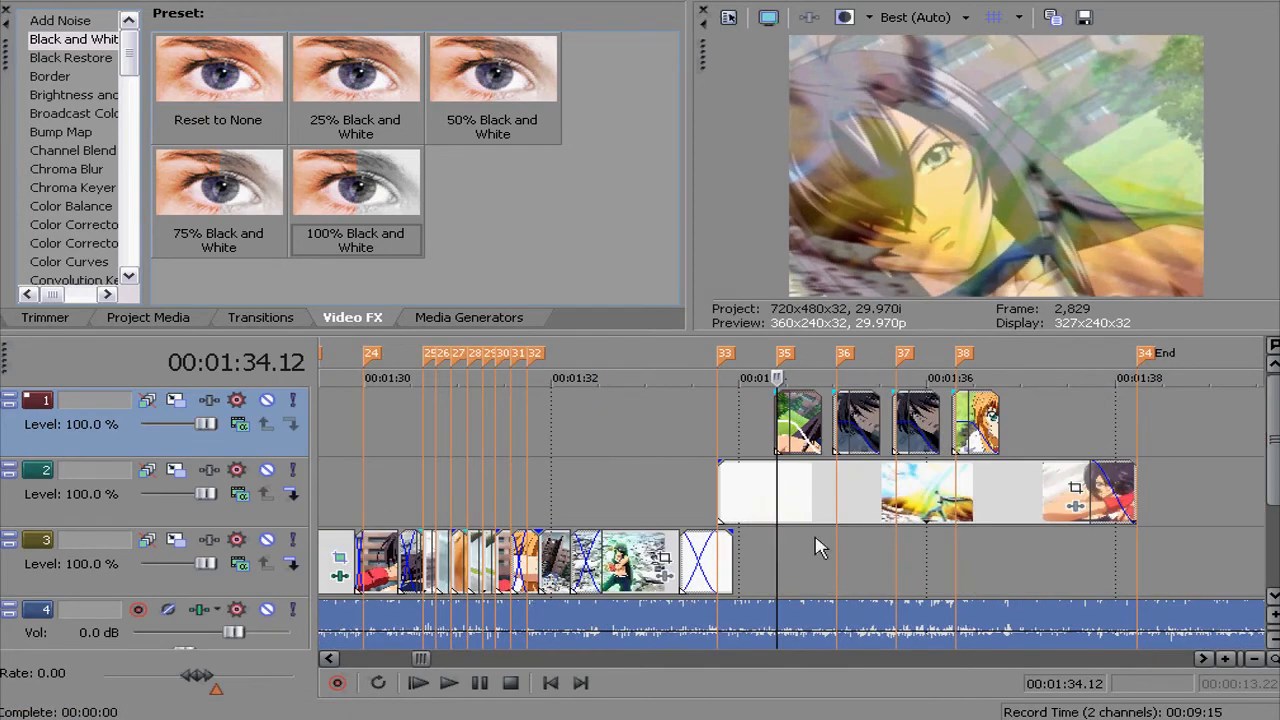